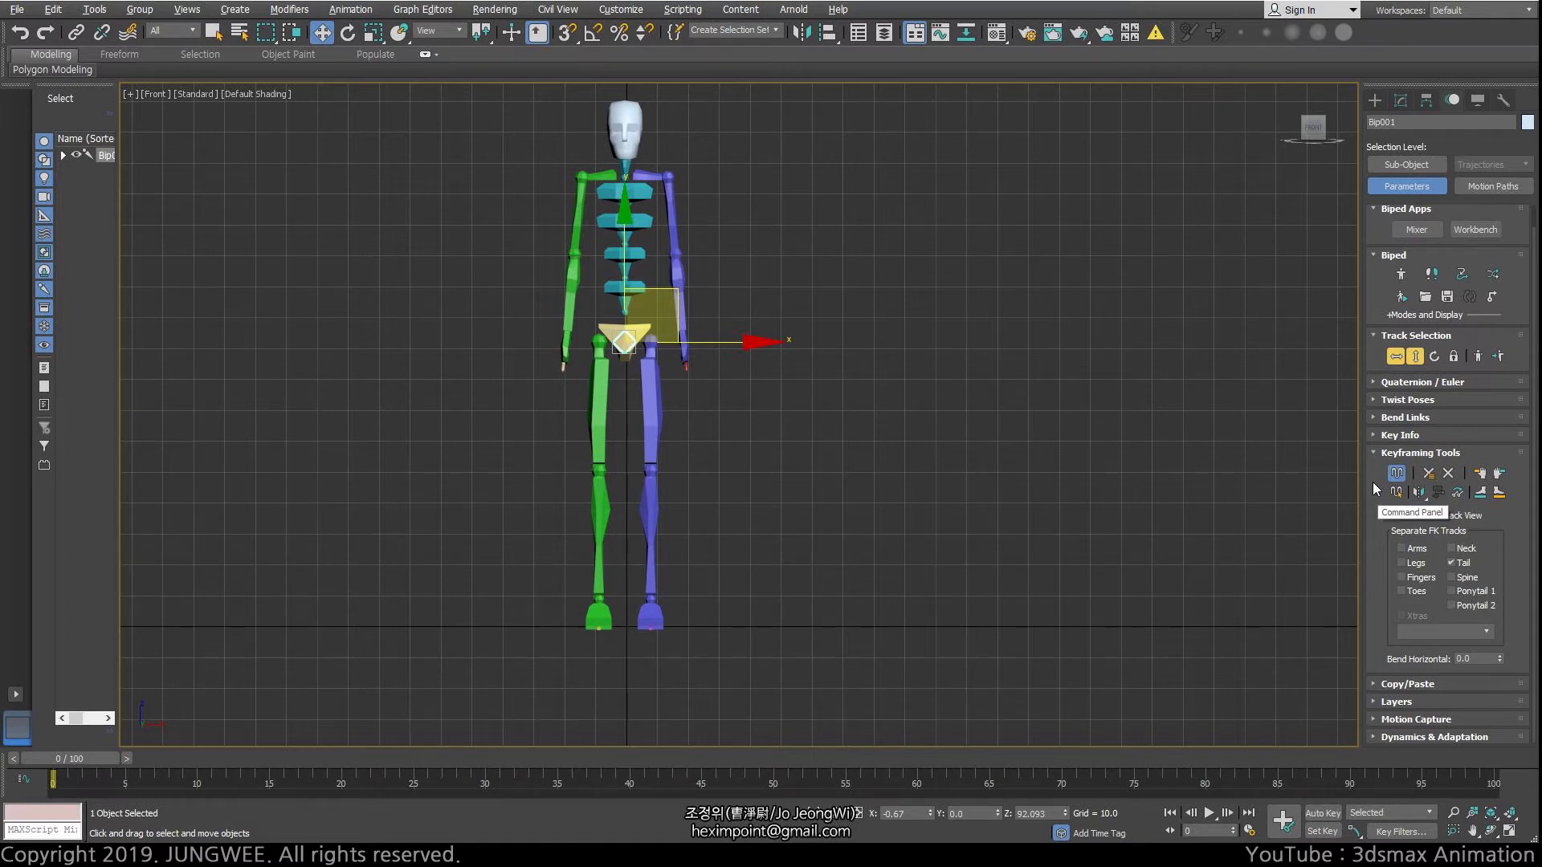
Step: Examine the Key Info and Keyframing Tools settings of the biped, including its Separate FK Tracks options
{"action": "left_click", "coordinate": [1372, 434]}
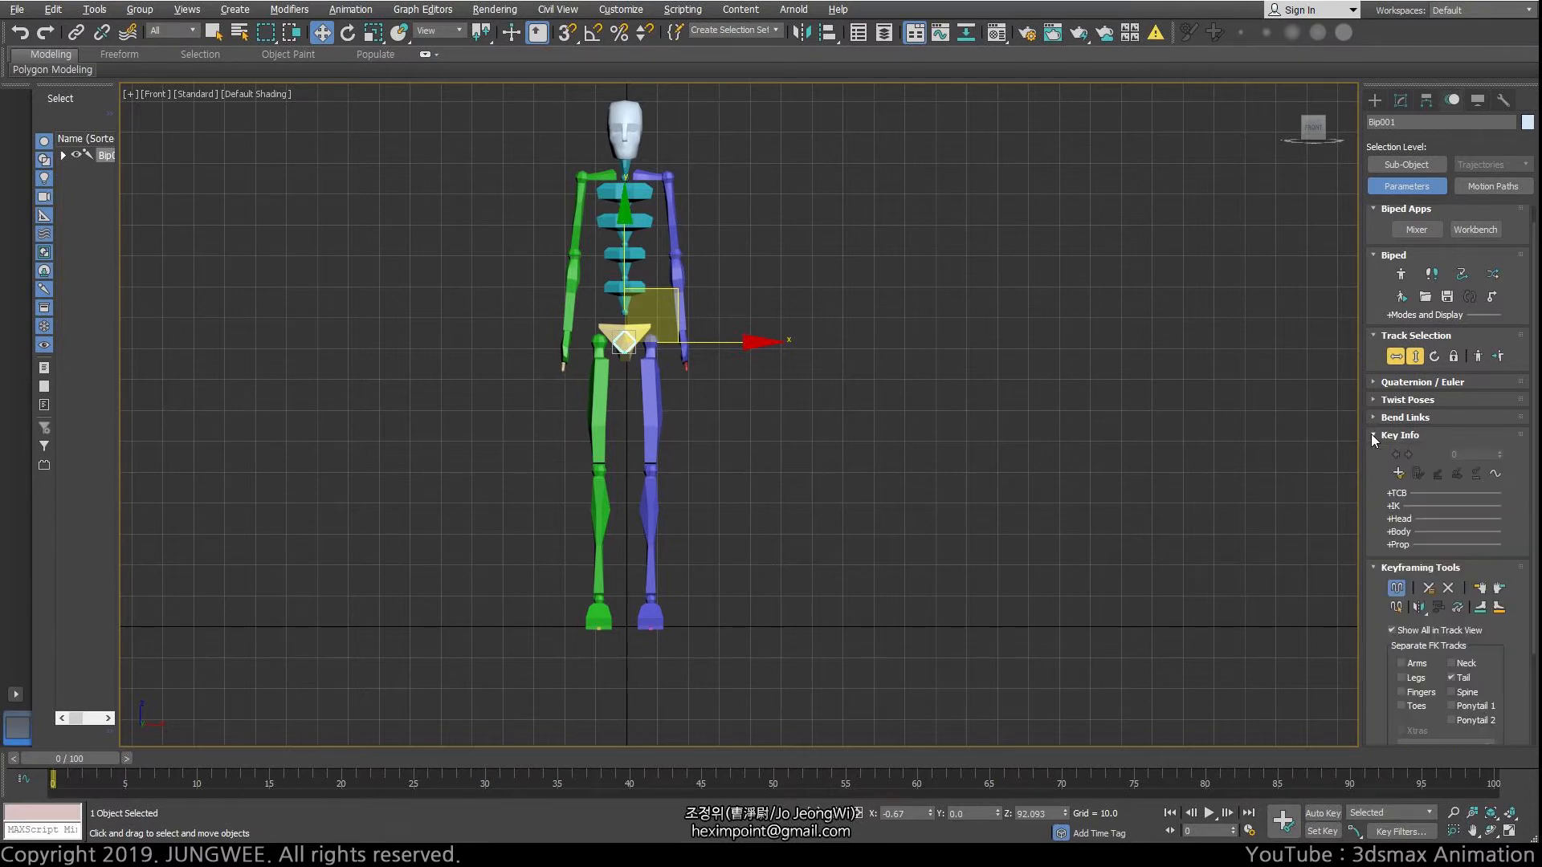
{"action": "left_click", "coordinate": [1372, 435]}
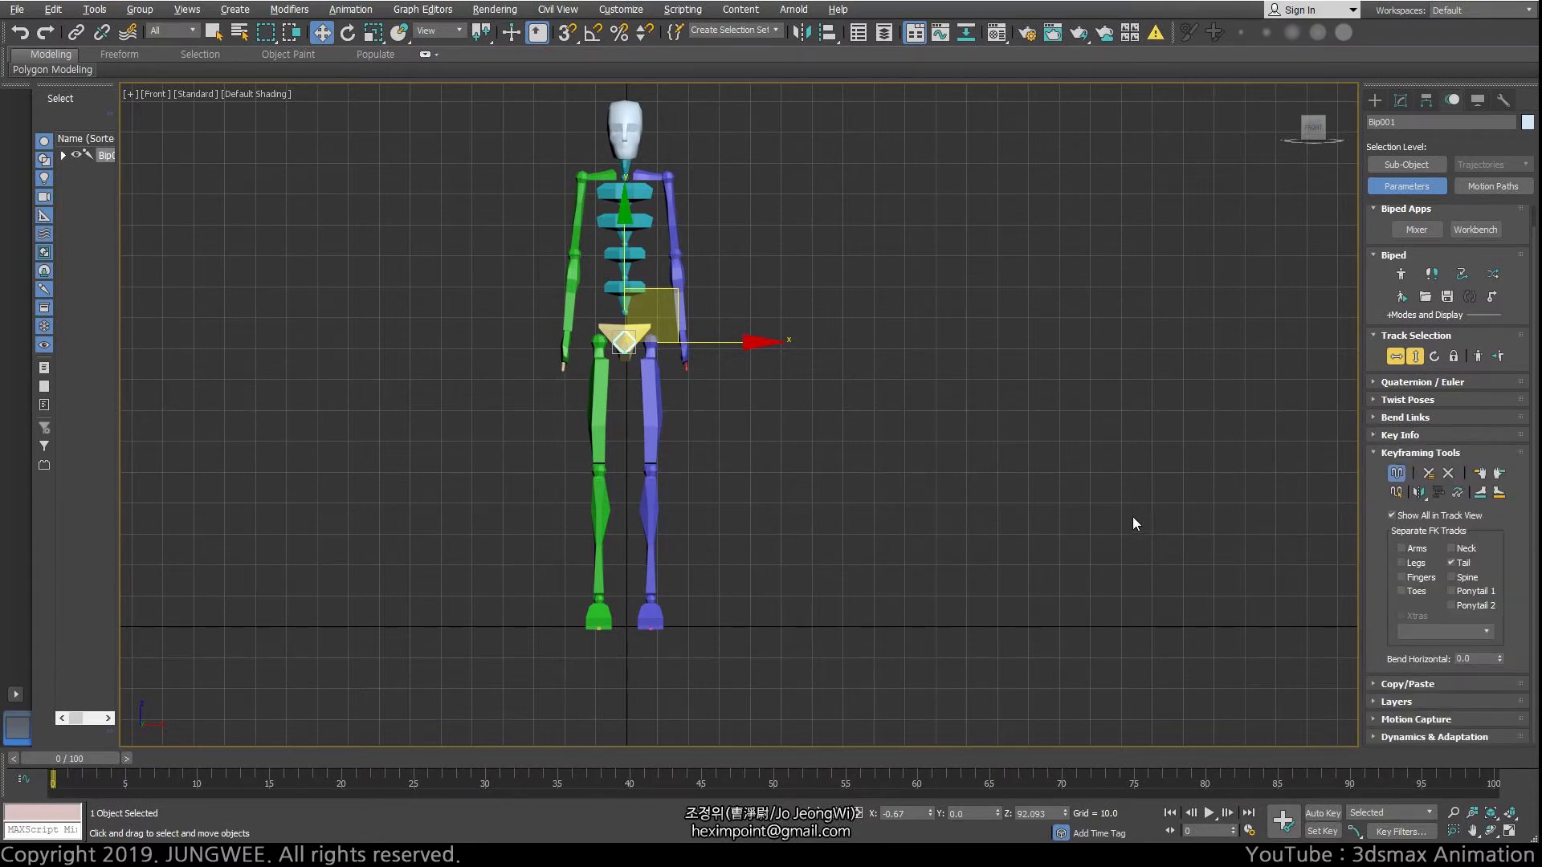
{"action": "scroll", "coordinate": [918, 527], "scroll_direction": "down", "scroll_amount": 2}
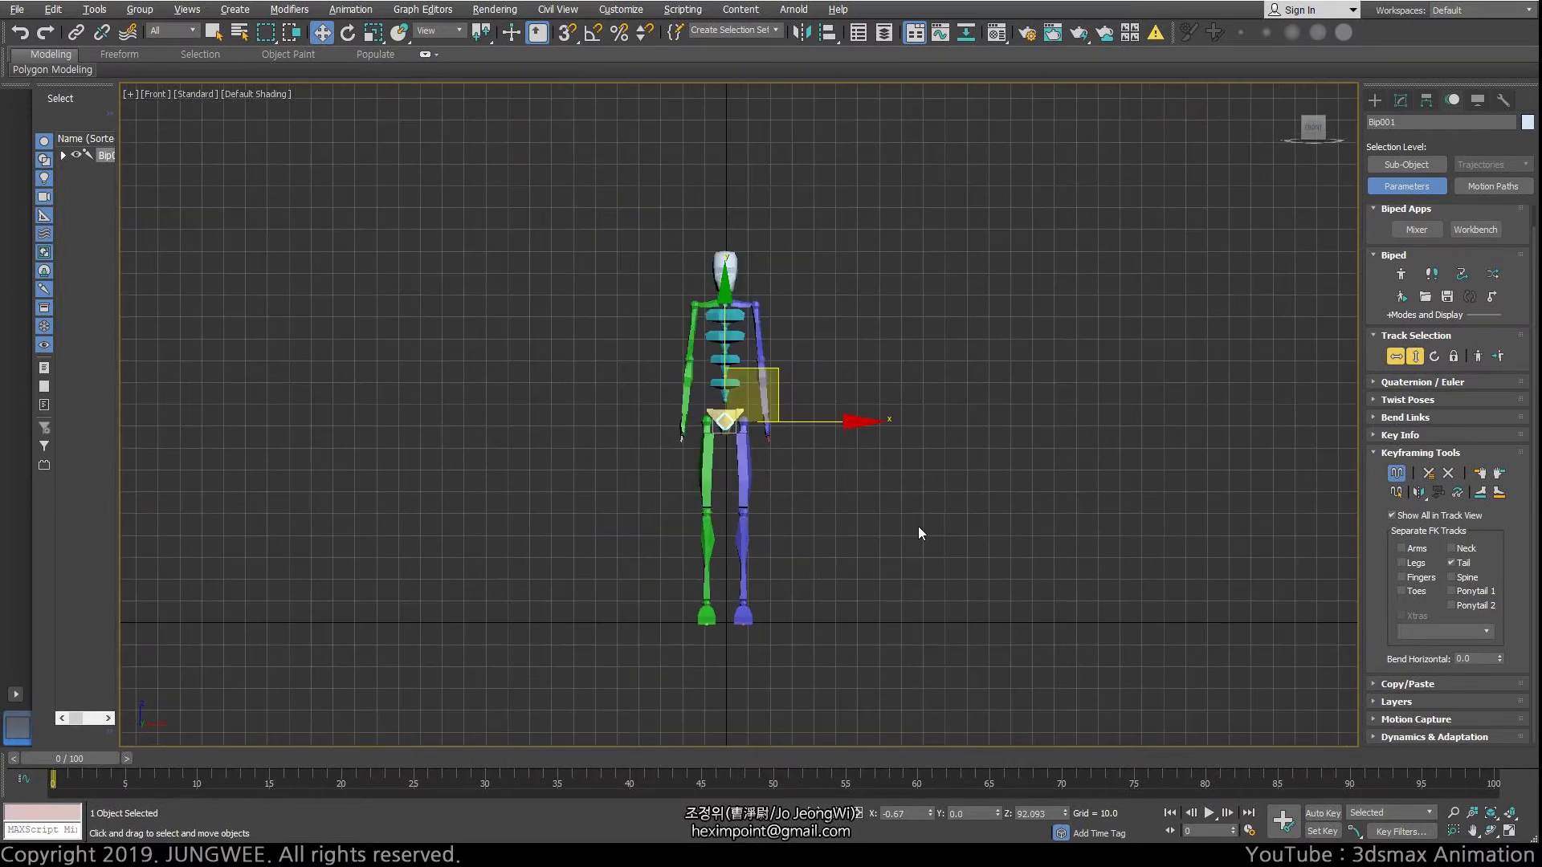
{"action": "scroll", "coordinate": [899, 511], "scroll_direction": "up", "scroll_amount": 2}
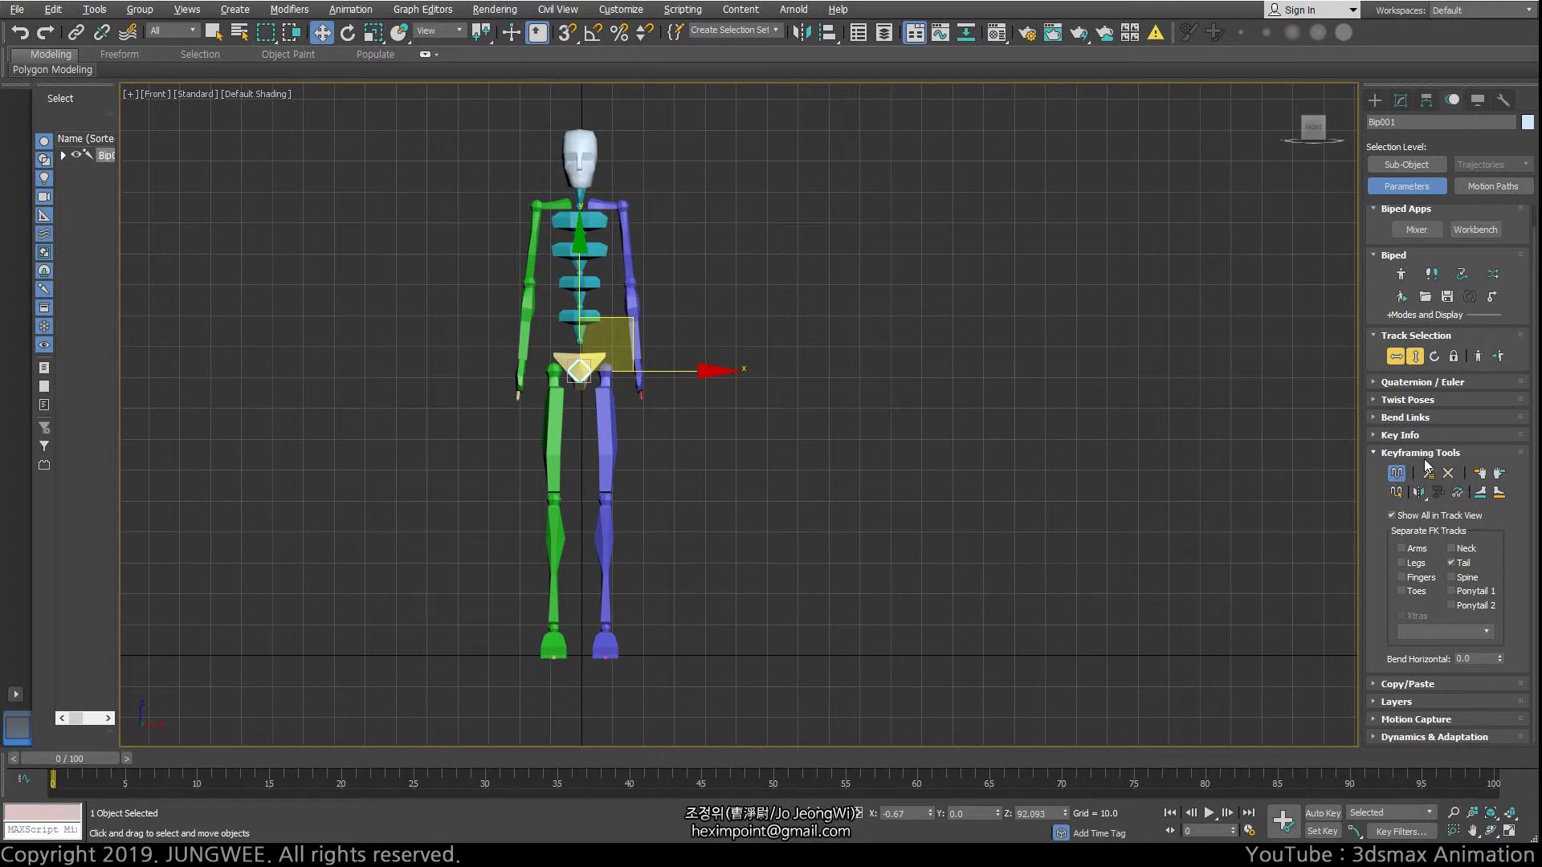
{"action": "left_click", "coordinate": [1374, 453]}
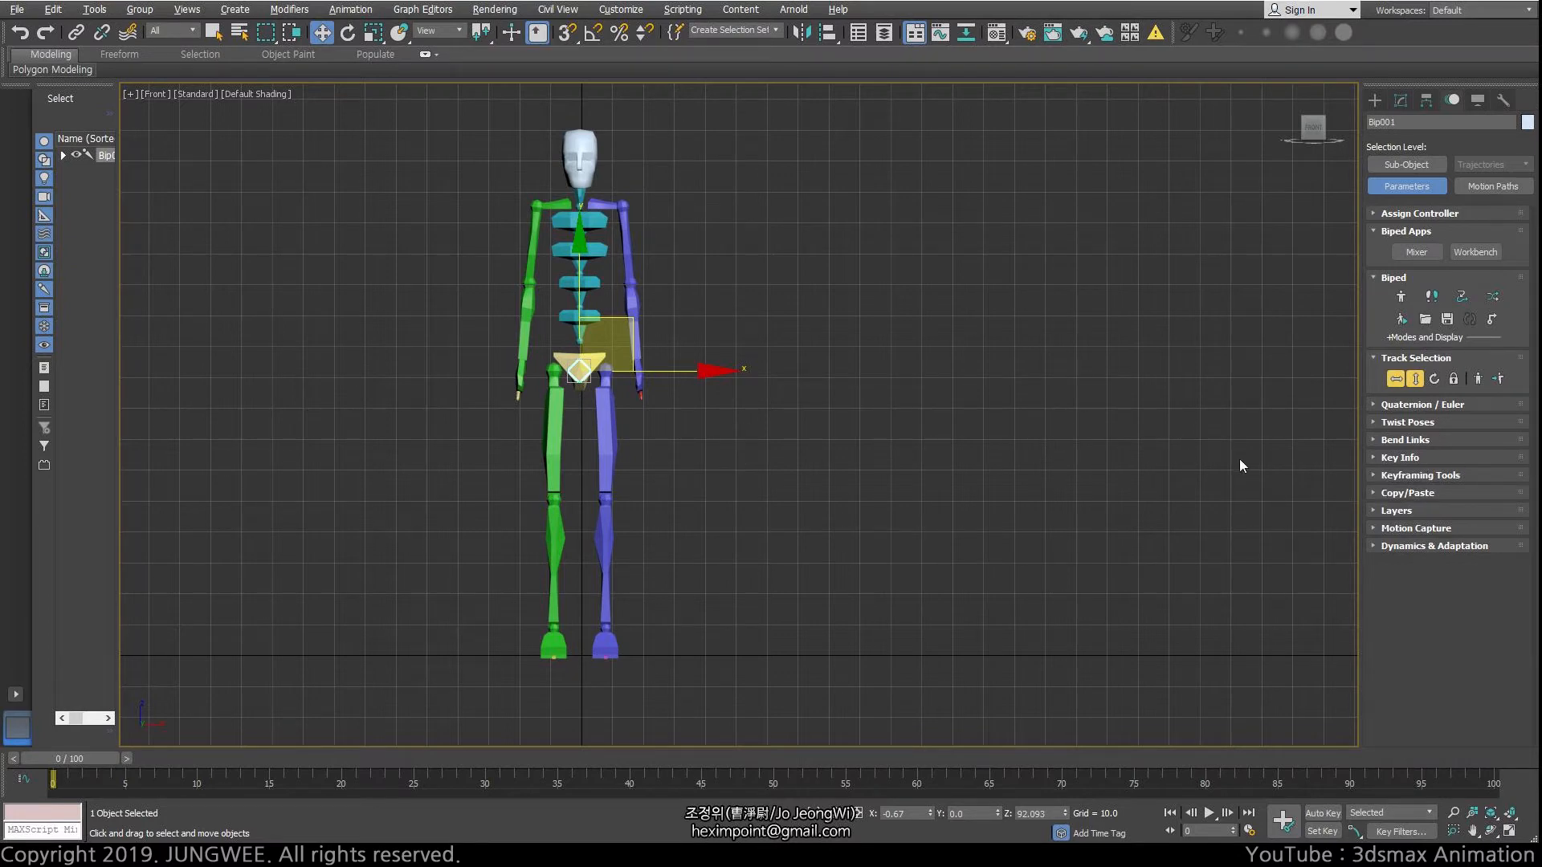
{"action": "left_click", "coordinate": [1372, 476]}
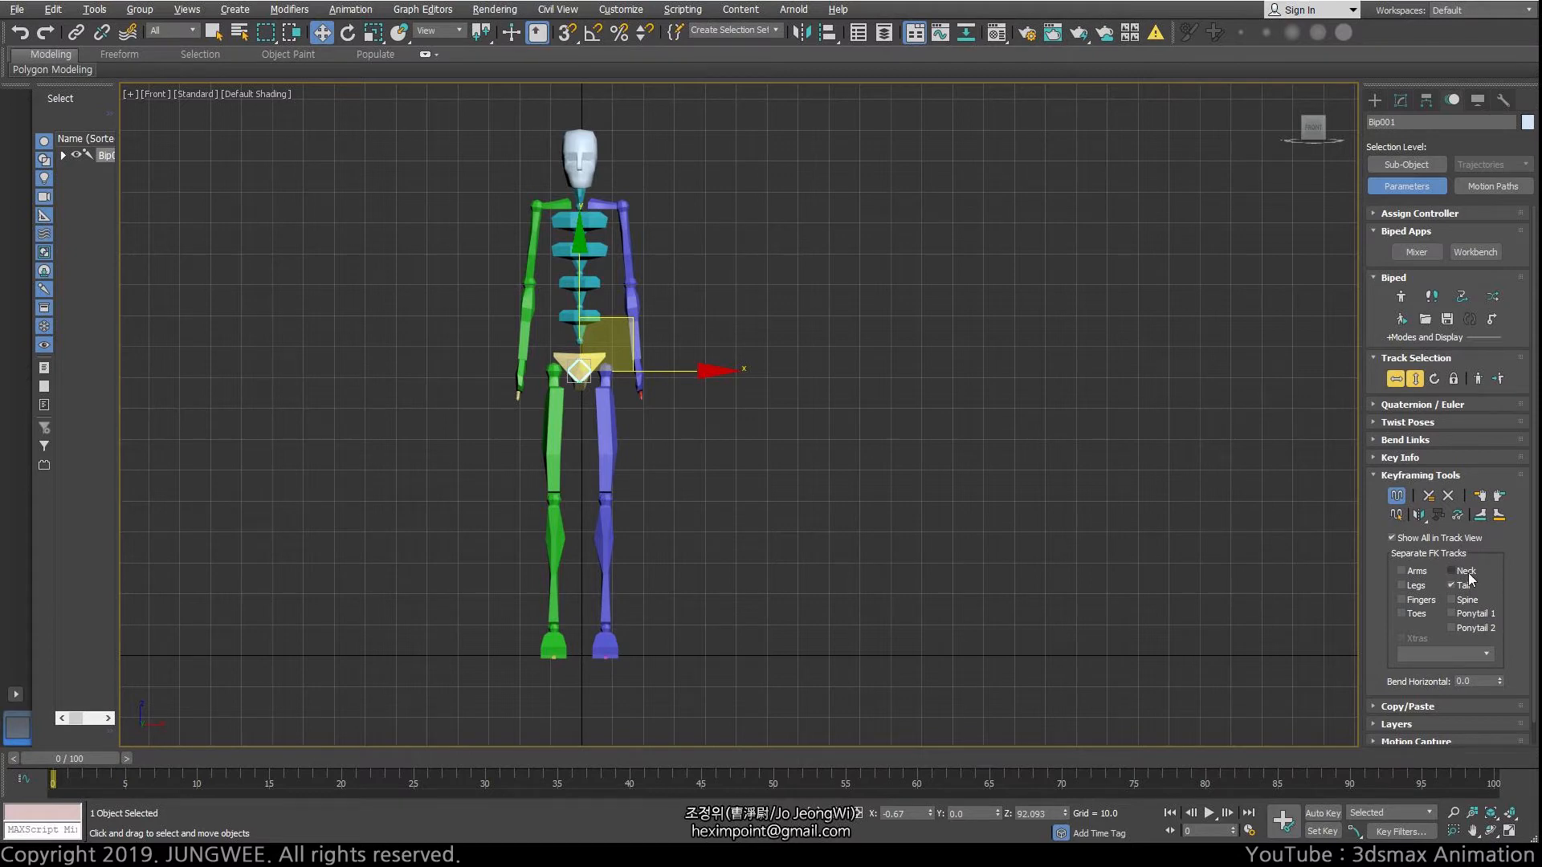
{"action": "left_click", "coordinate": [1375, 474]}
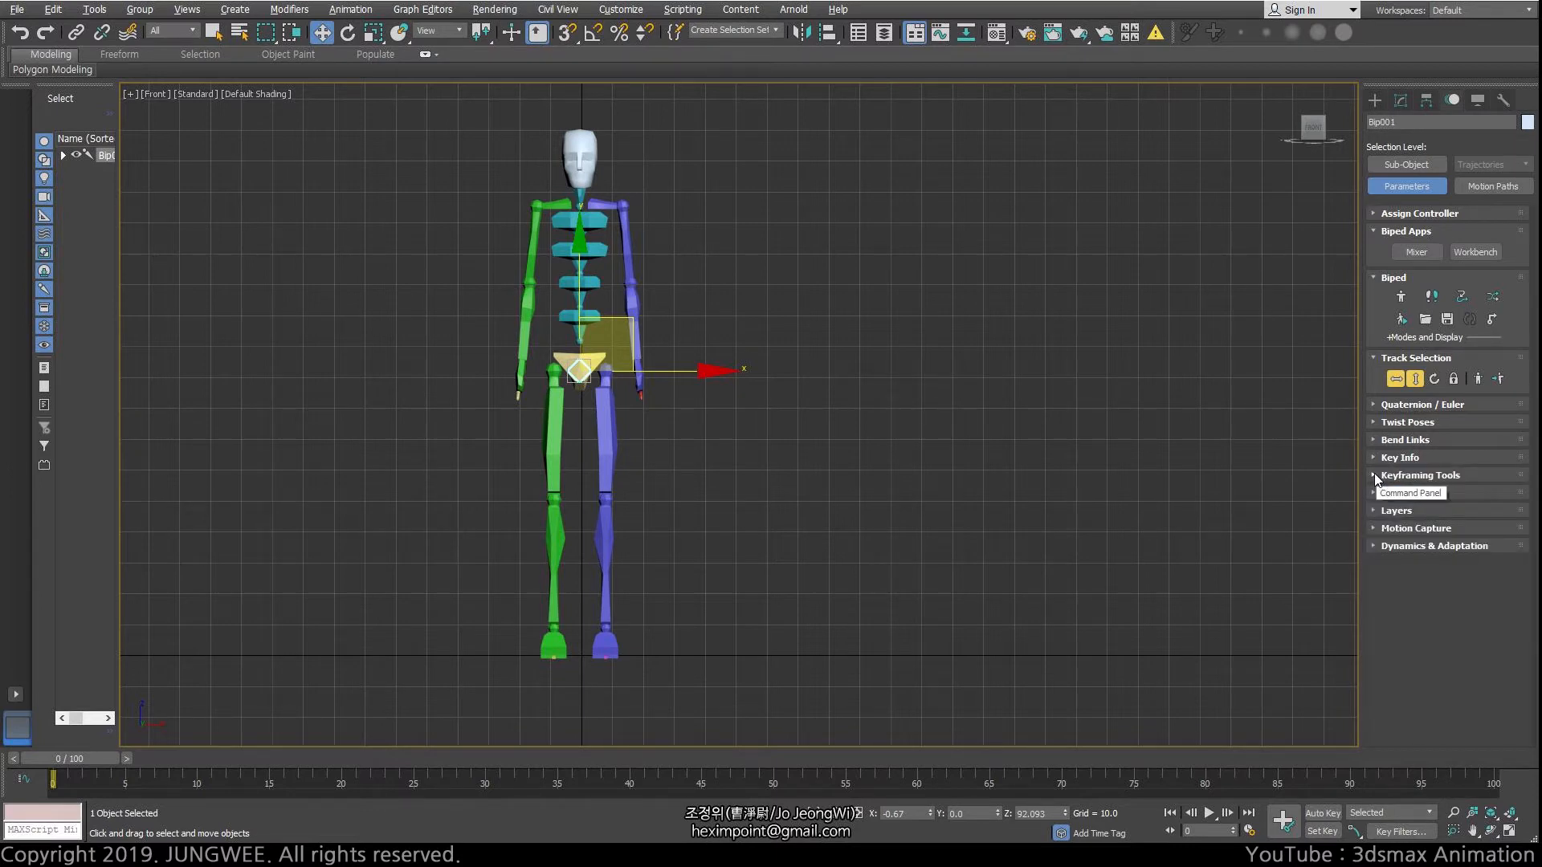
{"action": "left_click", "coordinate": [1375, 475]}
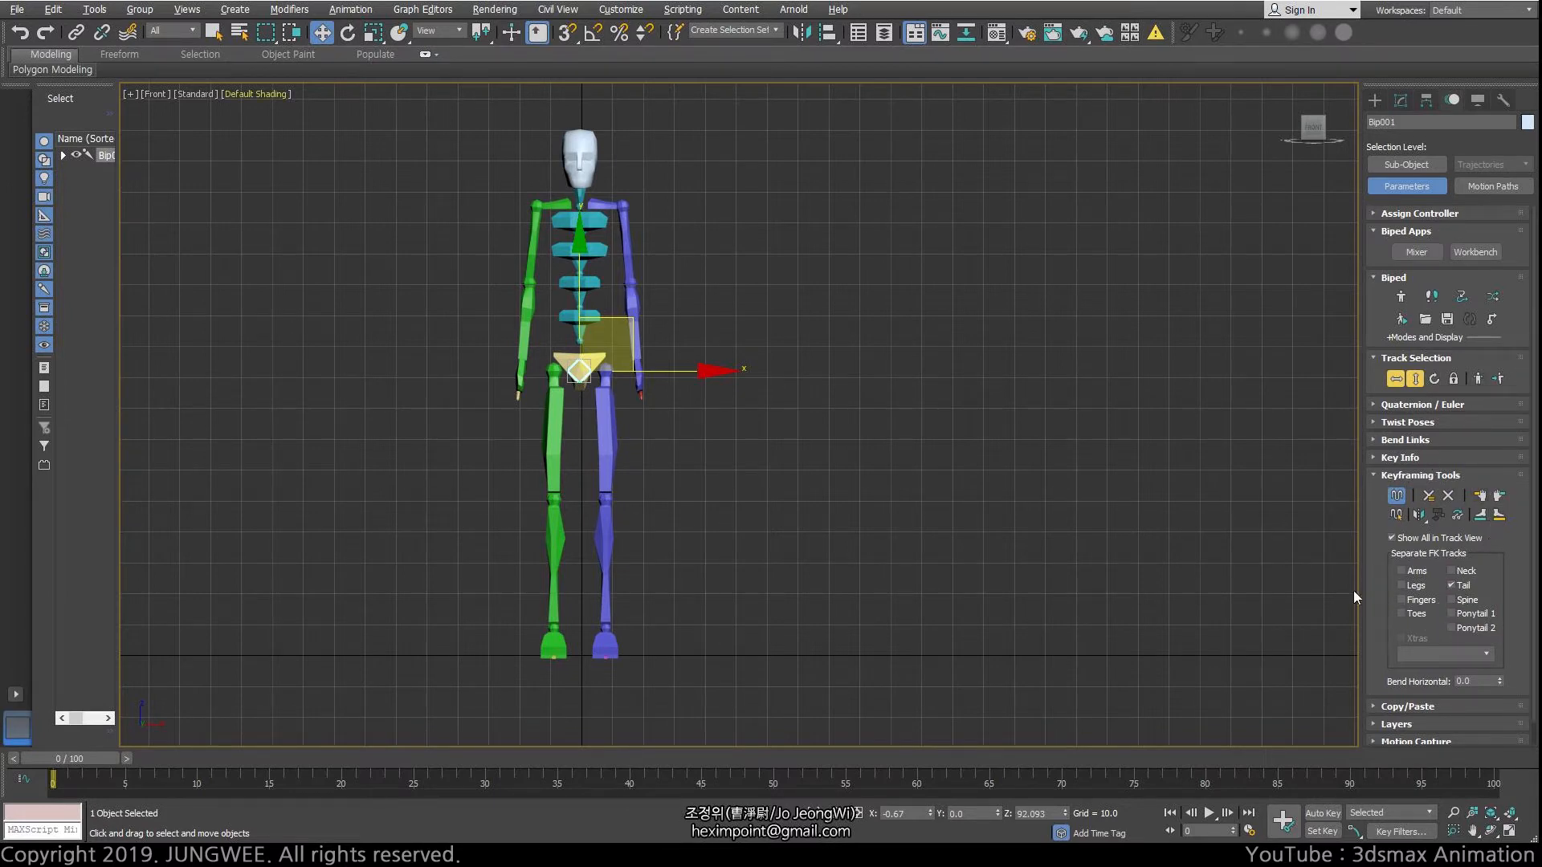
{"action": "left_click", "coordinate": [1396, 498]}
{"action": "left_click", "coordinate": [1398, 497]}
{"action": "middle_click_drag", "start_coordinate": [586, 494], "coordinate": [688, 543]}
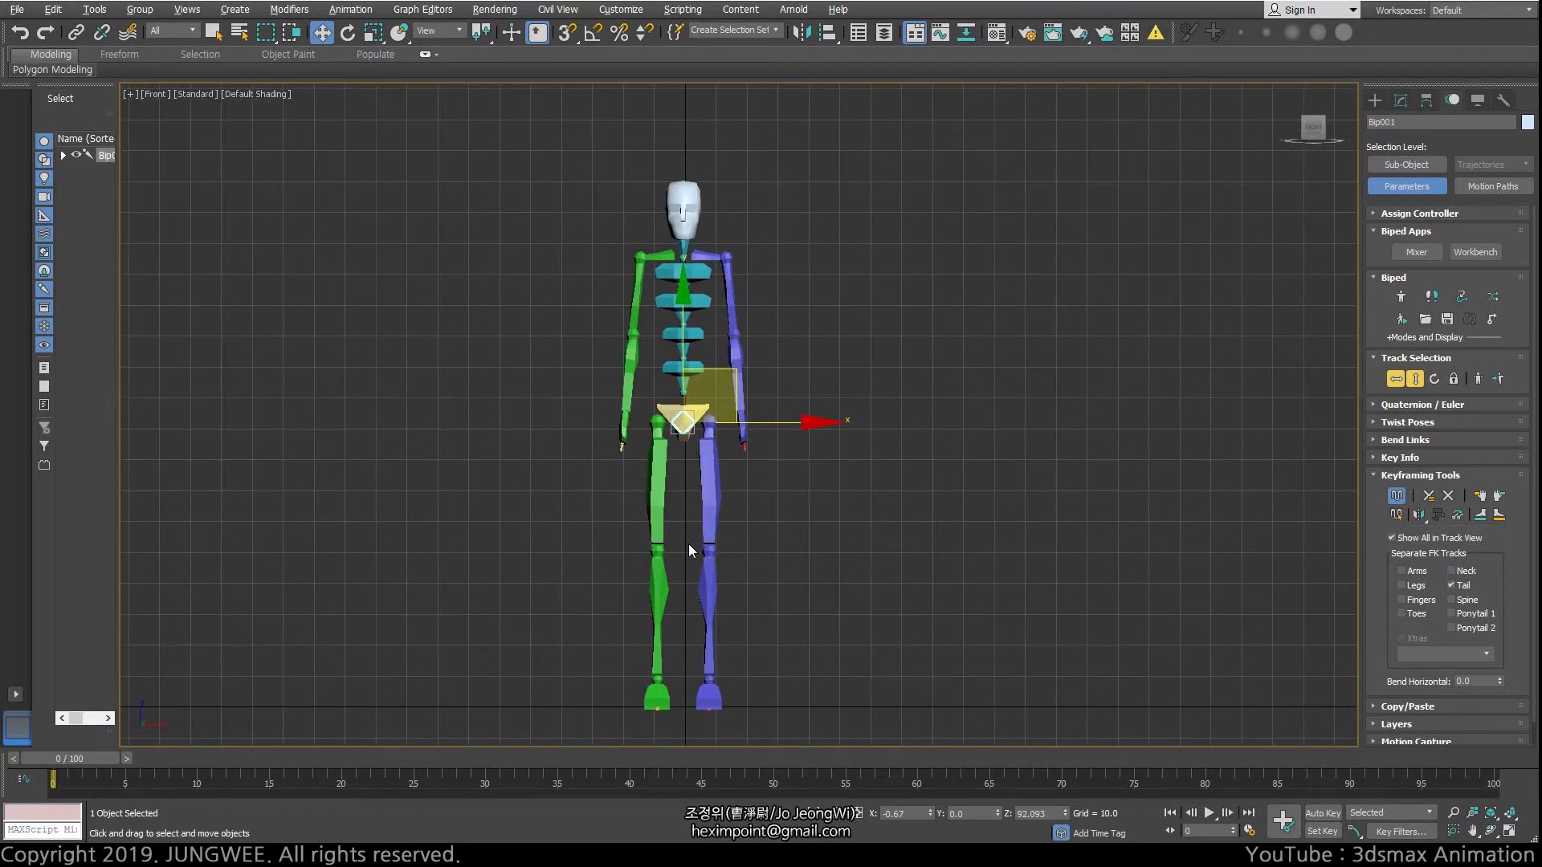
{"action": "left_click", "coordinate": [1374, 212]}
{"action": "left_click", "coordinate": [1376, 213]}
{"action": "left_click", "coordinate": [350, 9]}
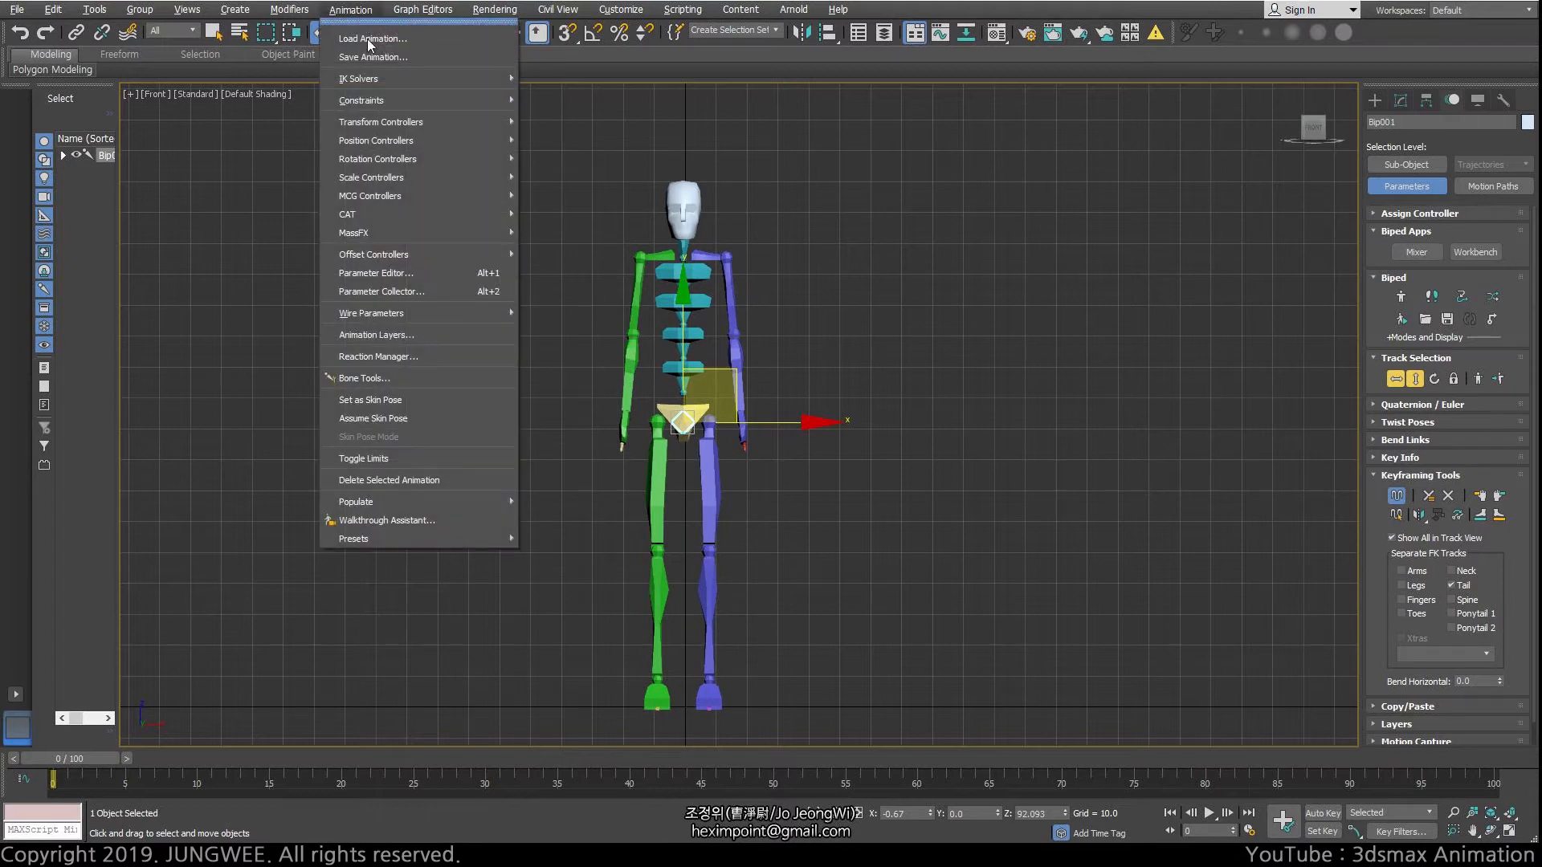
{"action": "mouse_move", "coordinate": [355, 99]}
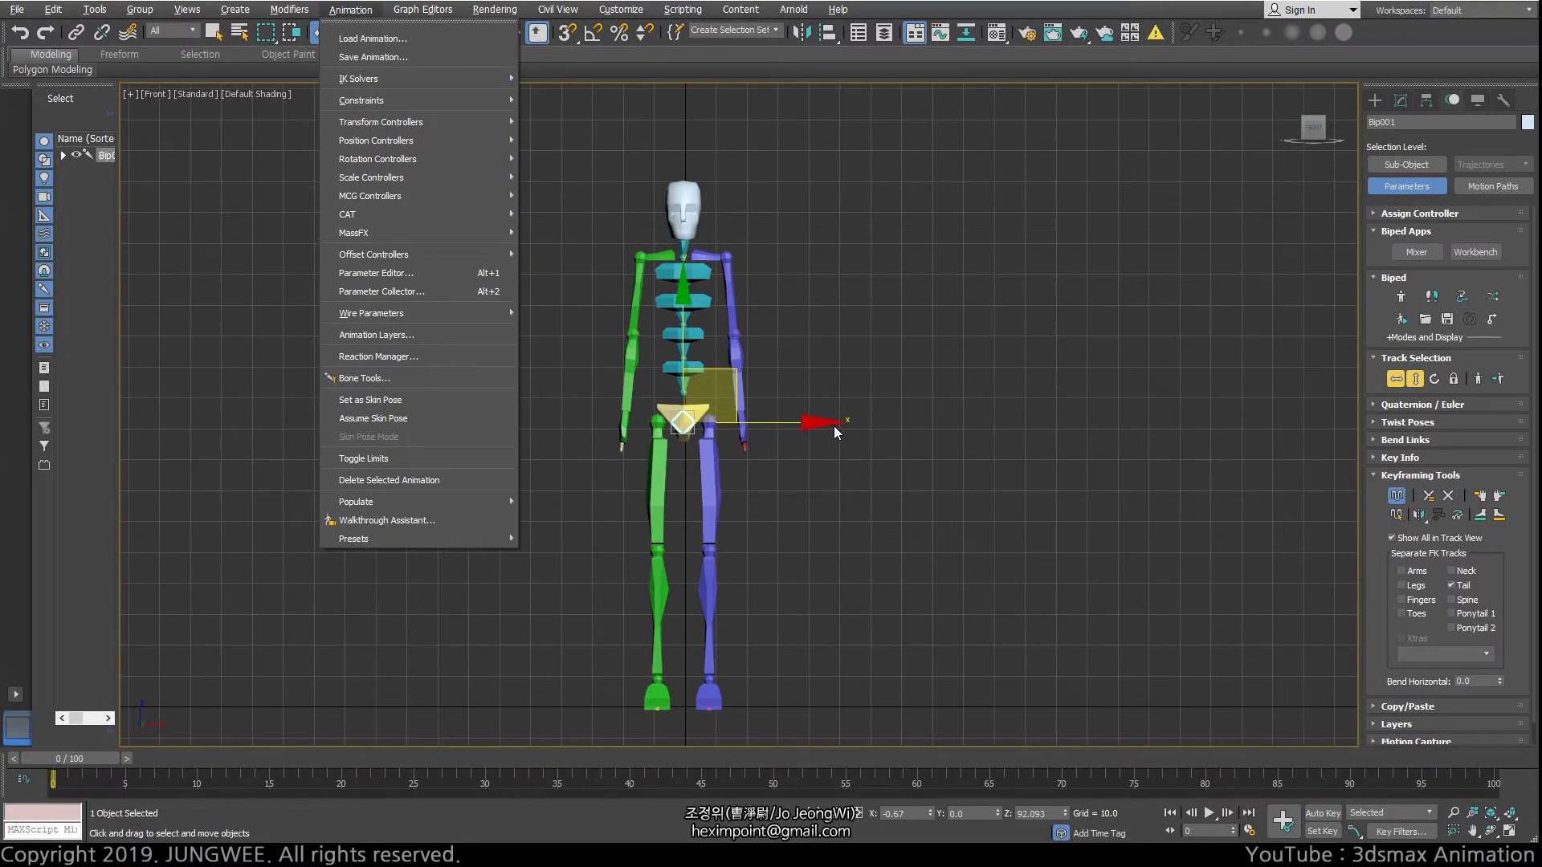
{"action": "left_click", "coordinate": [1021, 484]}
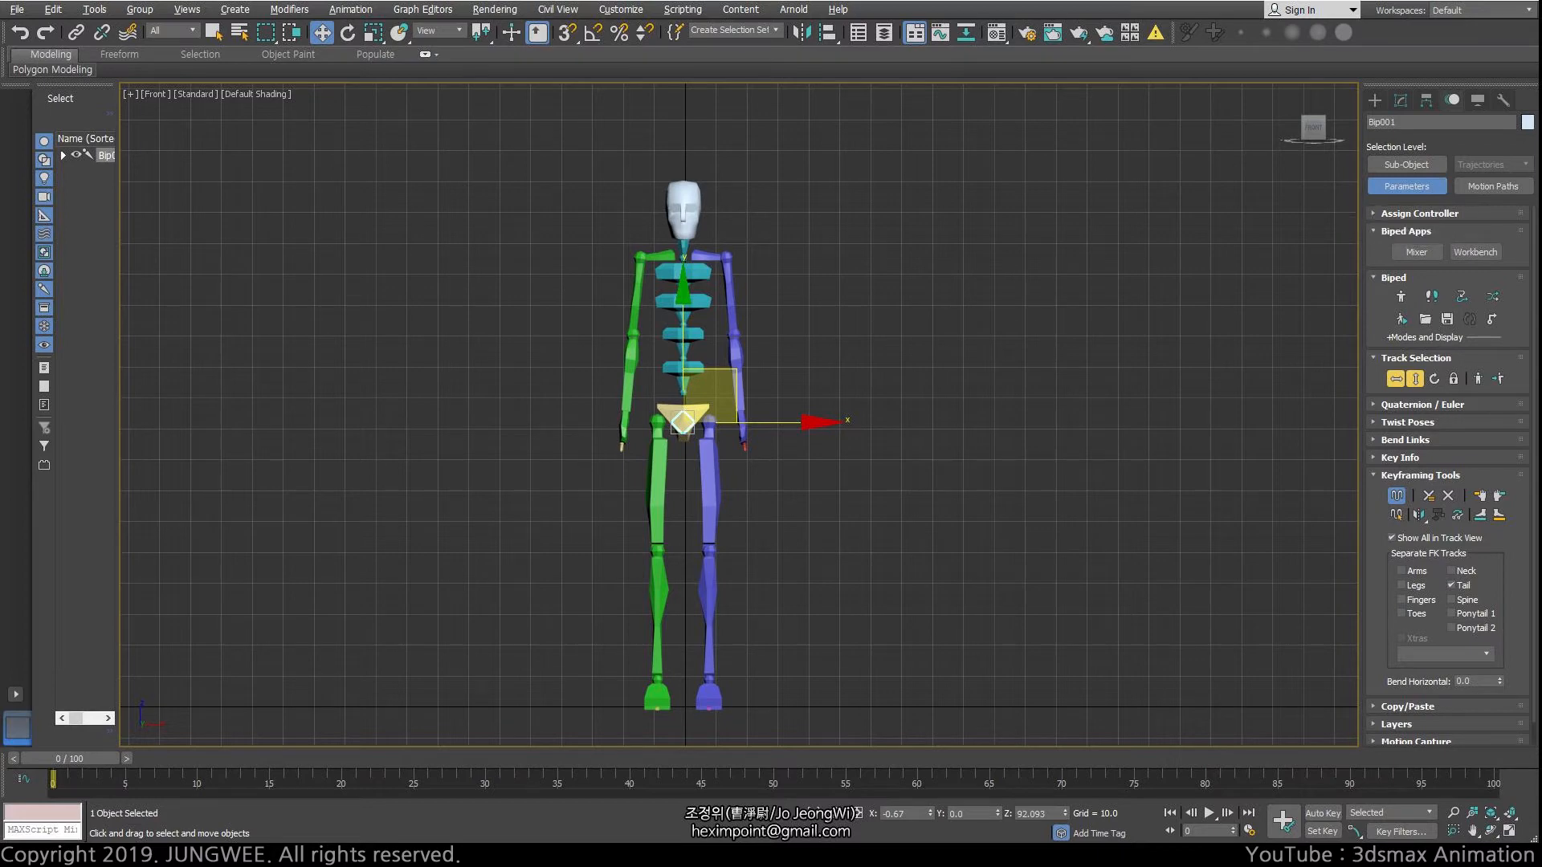
{"action": "left_click", "coordinate": [1396, 498]}
{"action": "left_click", "coordinate": [705, 210]}
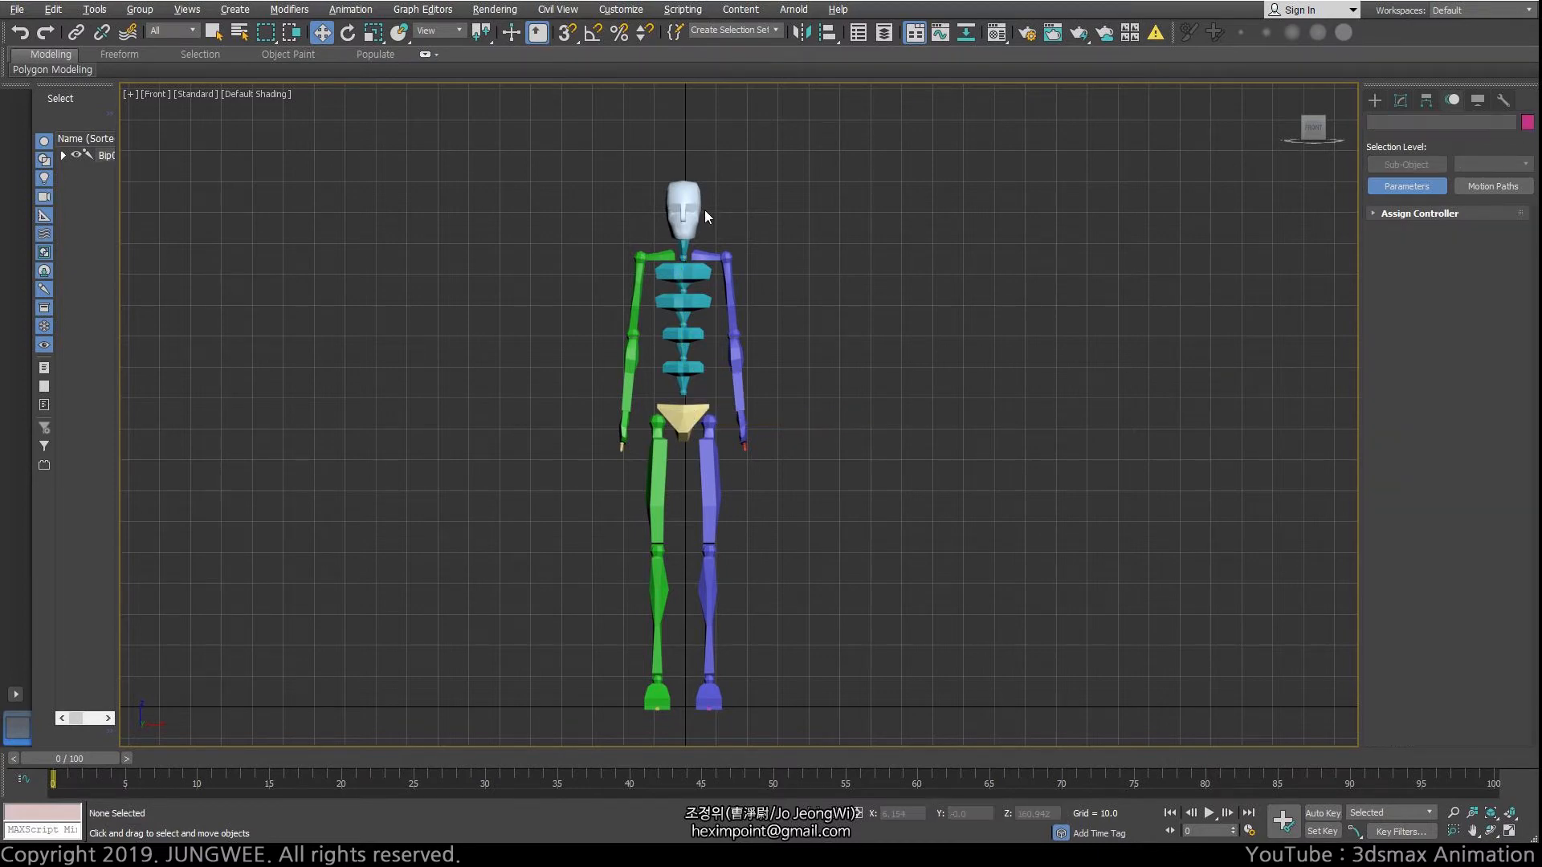
Step: Turn on Auto Key and draw a single upright bone beside the biped in the Front view
{"action": "left_click", "coordinate": [1375, 101]}
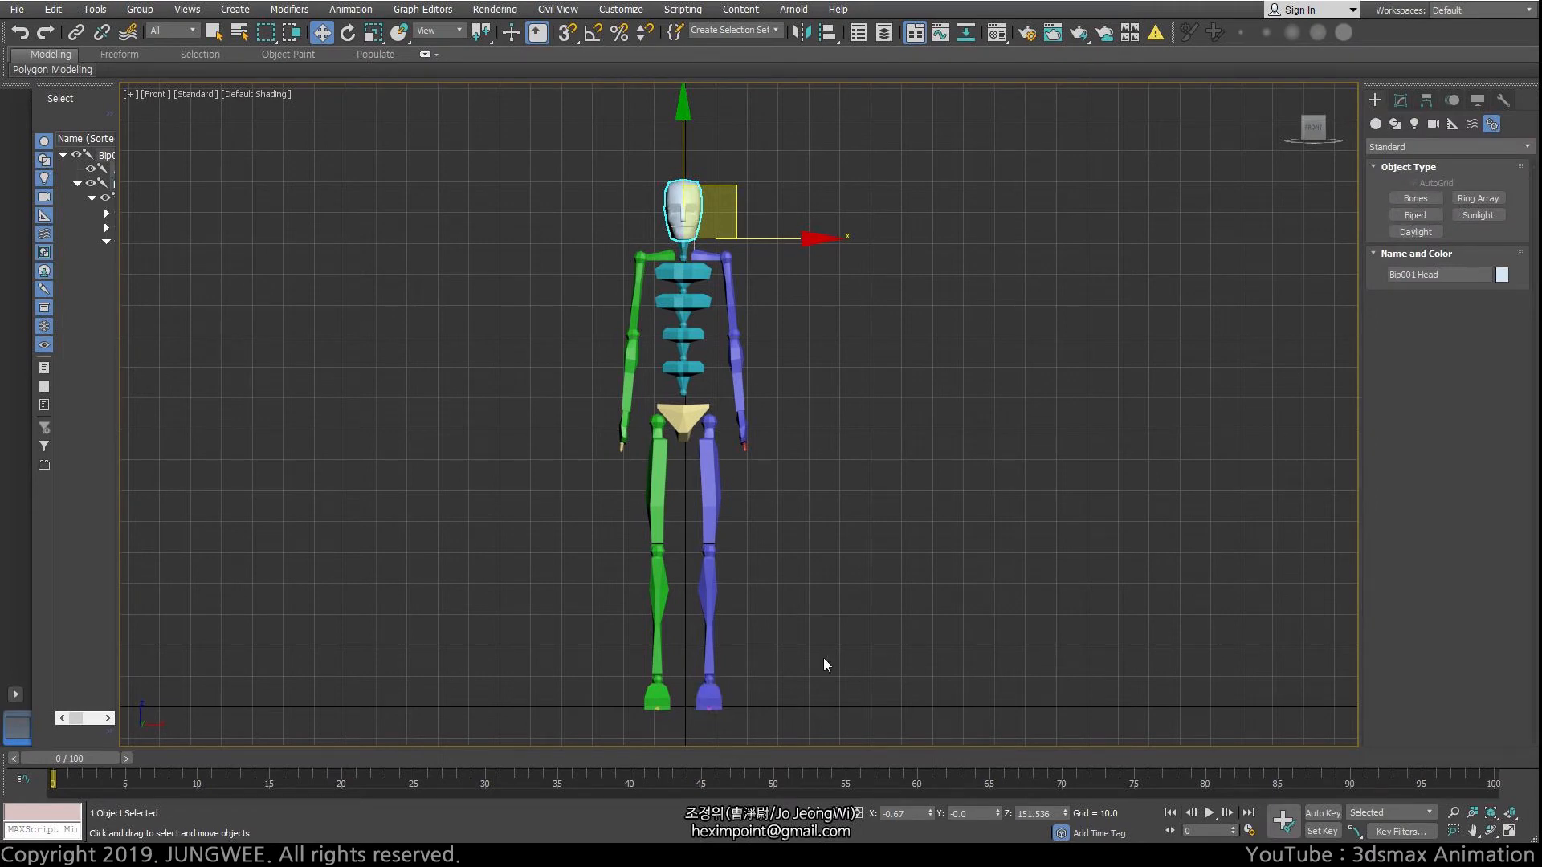
{"action": "key", "text": "n"}
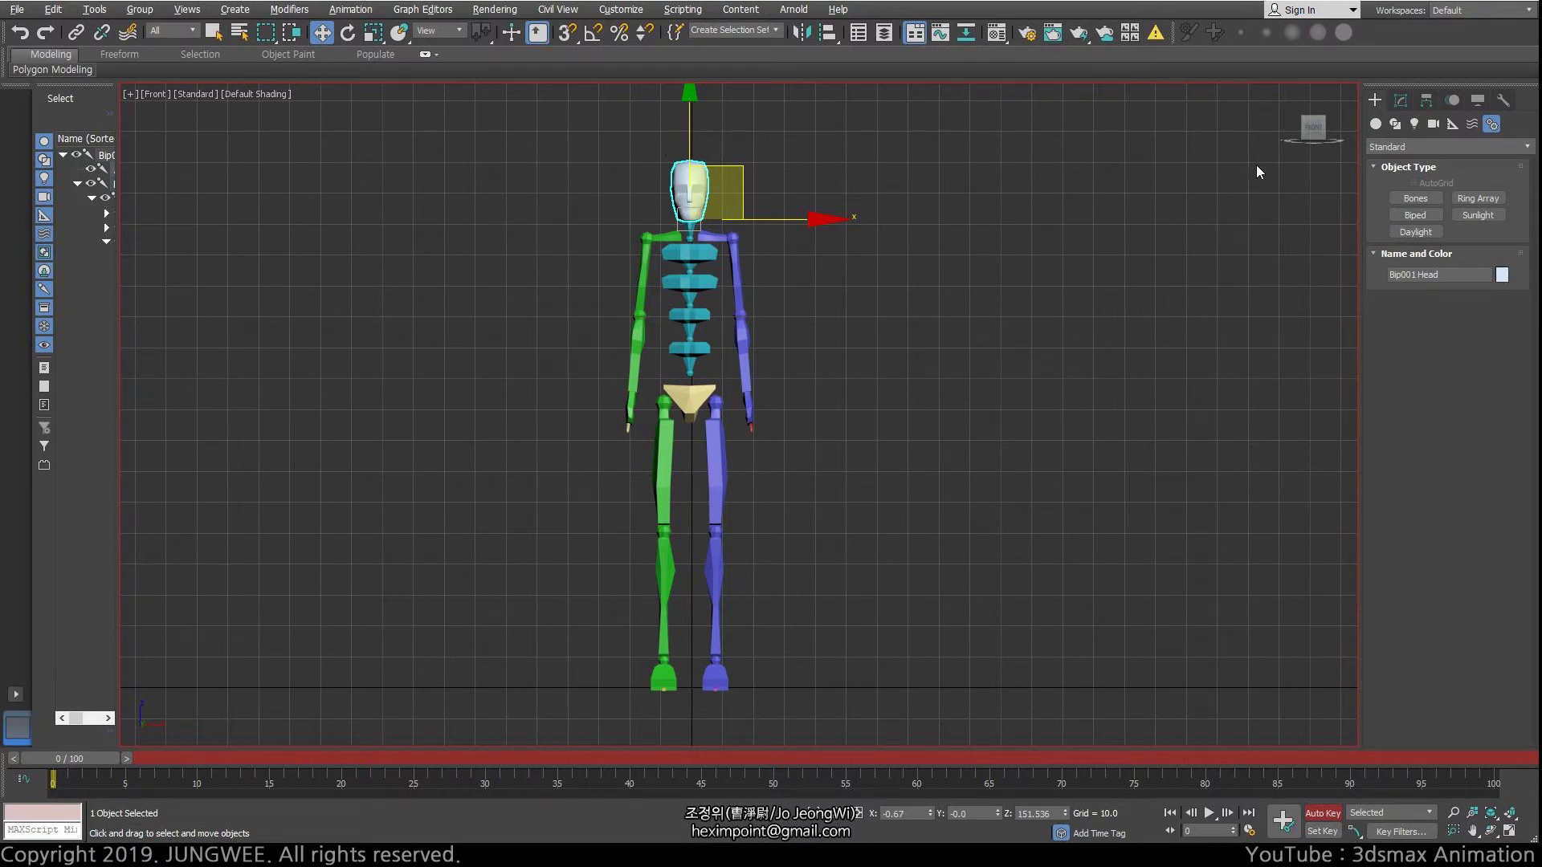
{"action": "left_click", "coordinate": [1415, 198]}
{"action": "left_click", "coordinate": [959, 474]}
{"action": "left_click", "coordinate": [958, 357]}
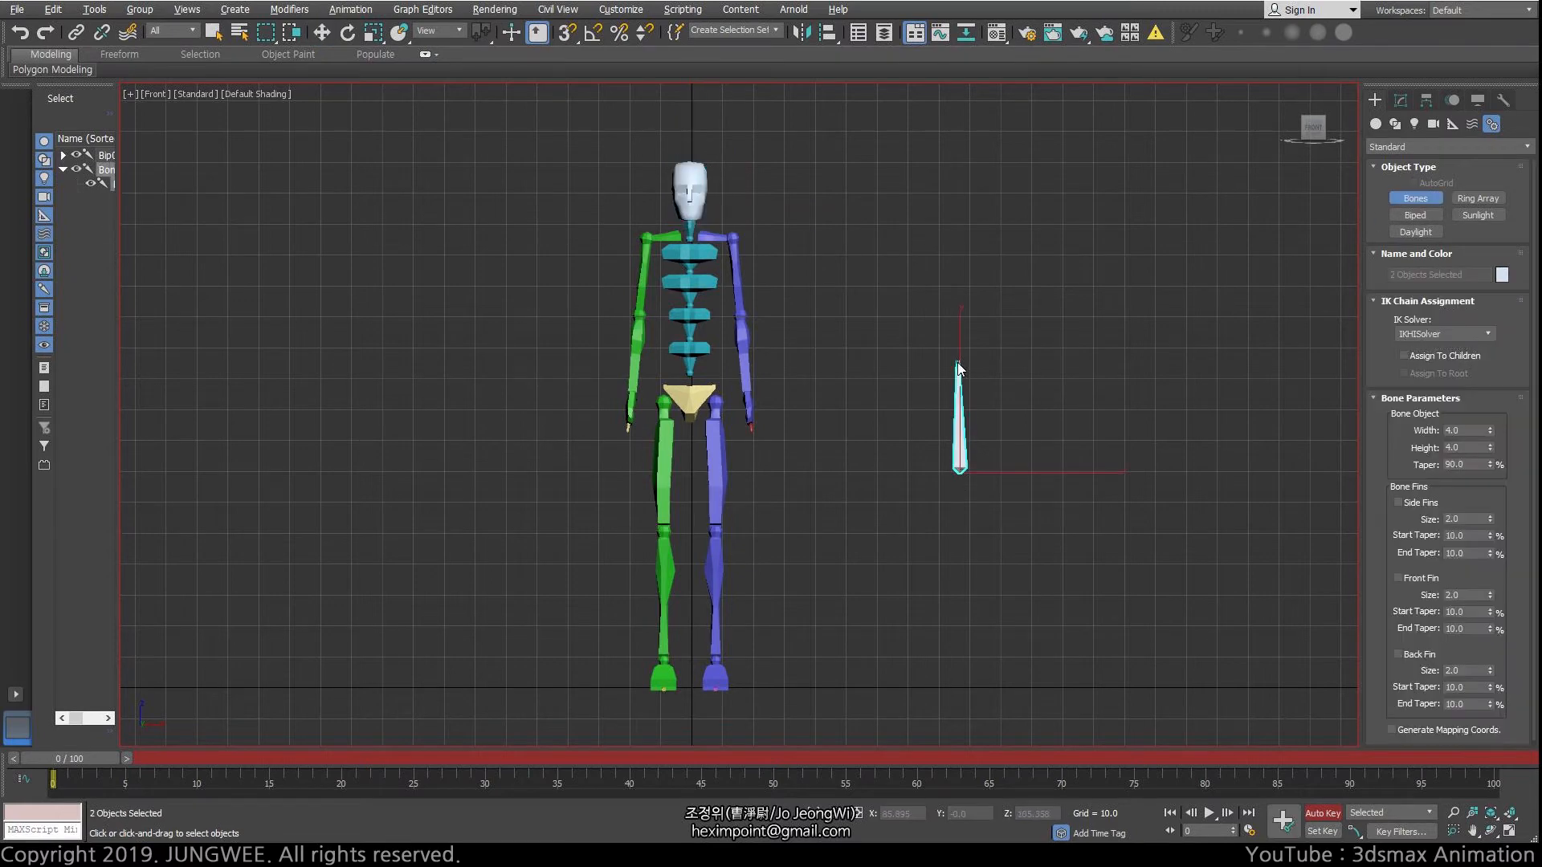
{"action": "right_click", "coordinate": [957, 358]}
Step: Create a box about 19 long and 23 wide beyond the bone, and turn off Auto Key
{"action": "left_click", "coordinate": [1375, 123]}
{"action": "left_click", "coordinate": [1416, 198]}
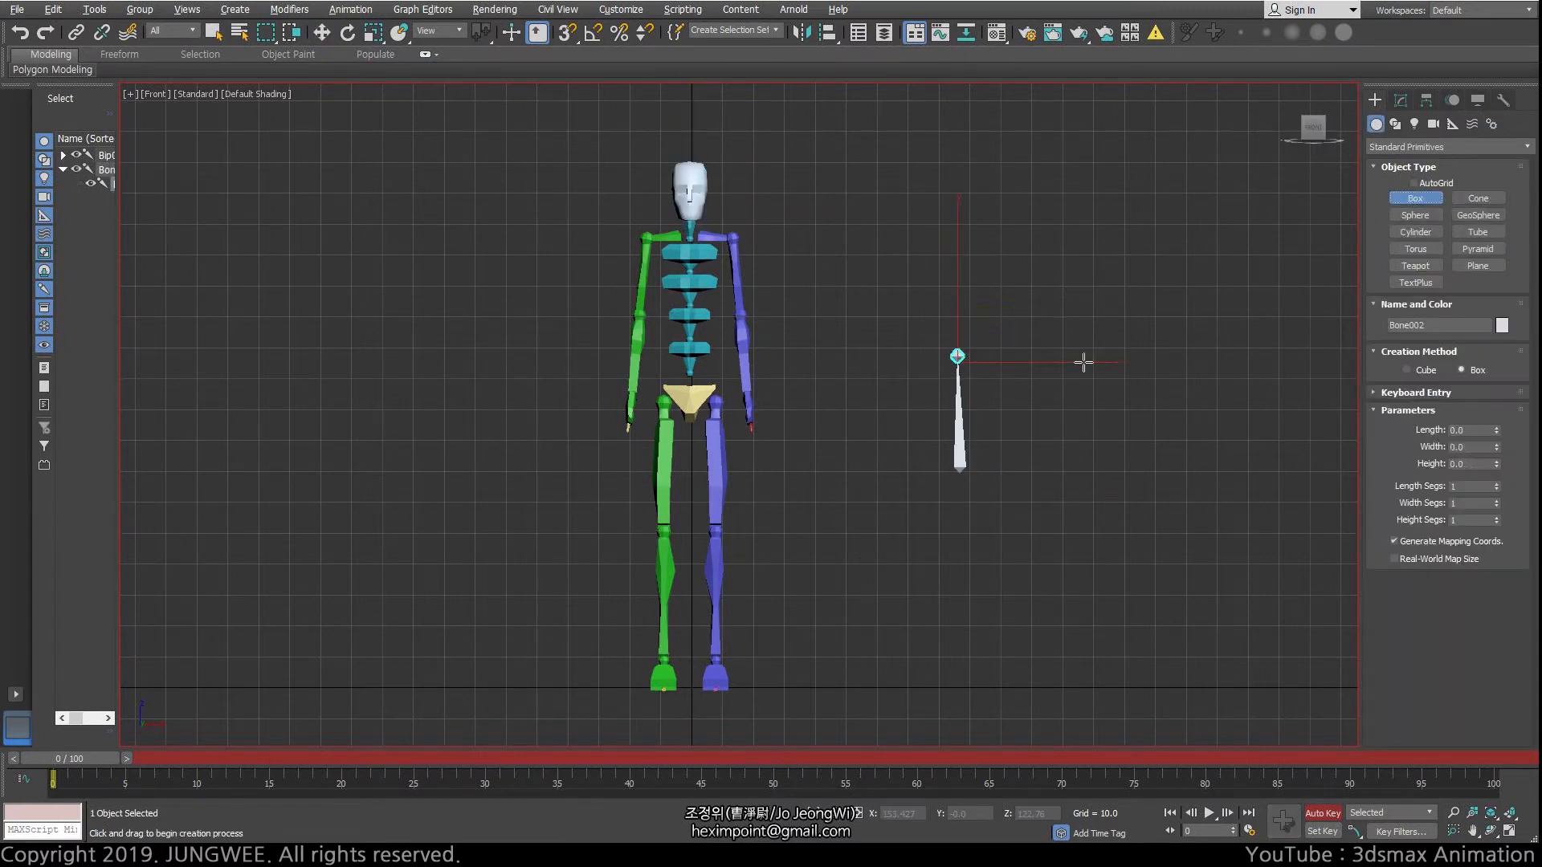
{"action": "left_click_drag", "start_coordinate": [1041, 423], "coordinate": [1115, 483]}
{"action": "middle_click_drag", "start_coordinate": [1145, 438], "coordinate": [1099, 452]}
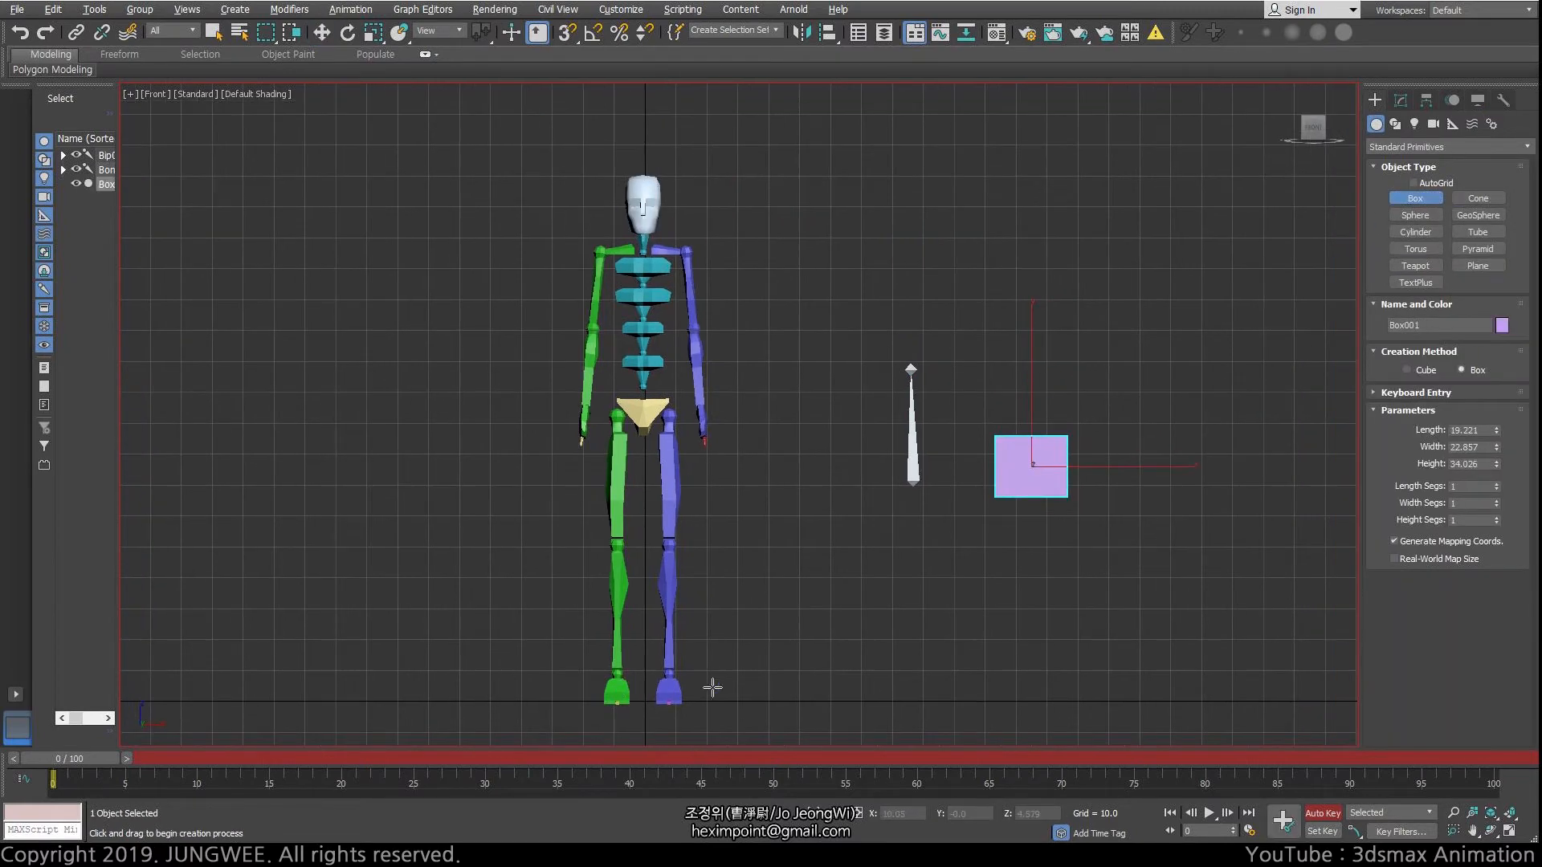
{"action": "key", "text": "n"}
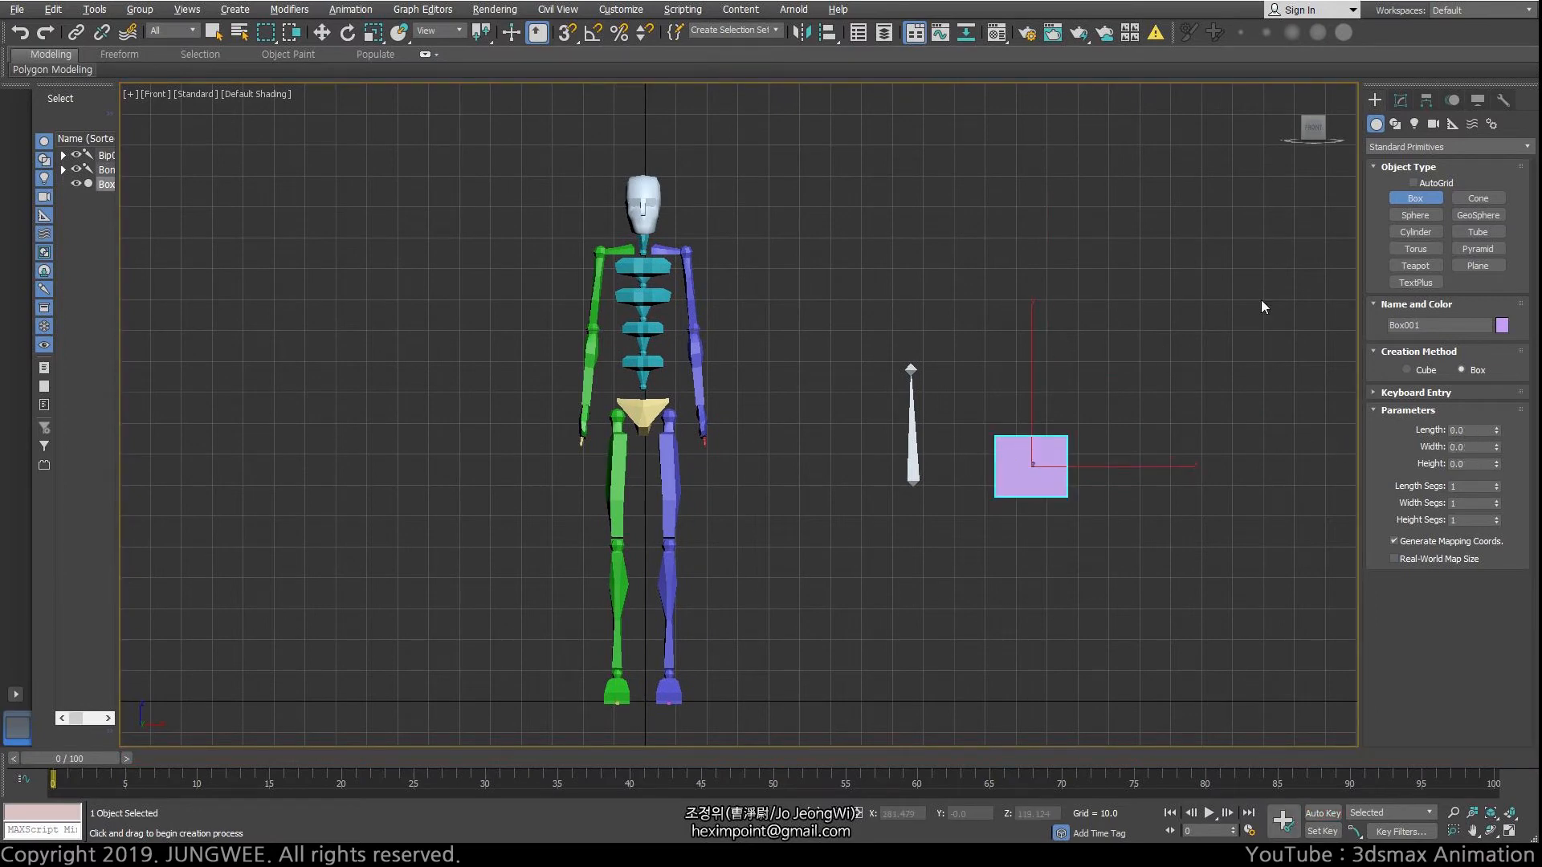
{"action": "key", "text": "w"}
Step: Examine the position, rotation and scale controllers assigned to the box
{"action": "left_click", "coordinate": [1445, 103]}
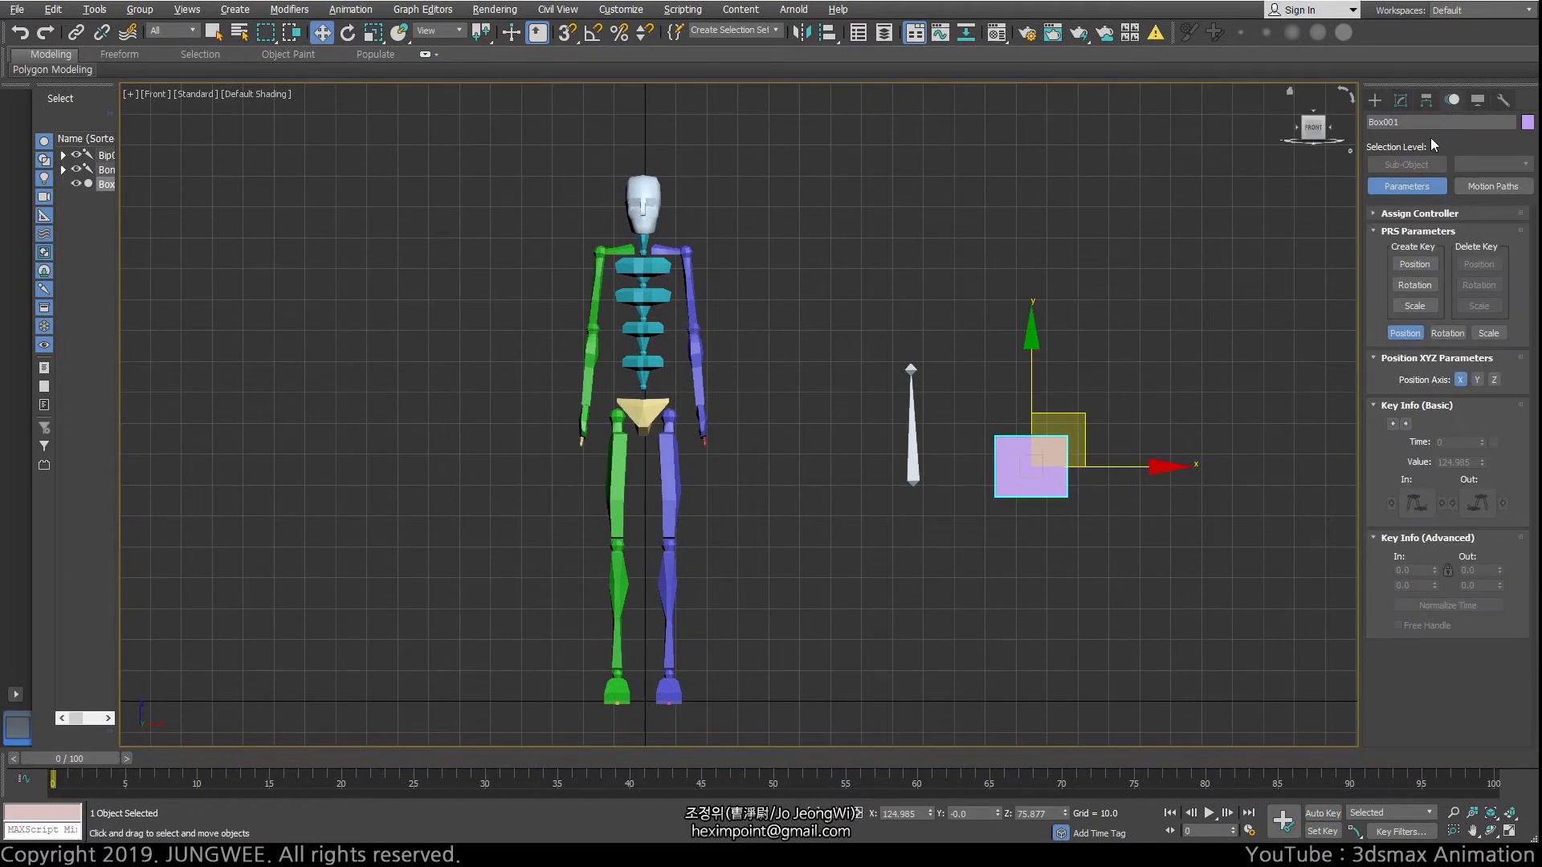
{"action": "left_click", "coordinate": [1377, 213]}
{"action": "left_click", "coordinate": [1480, 264]}
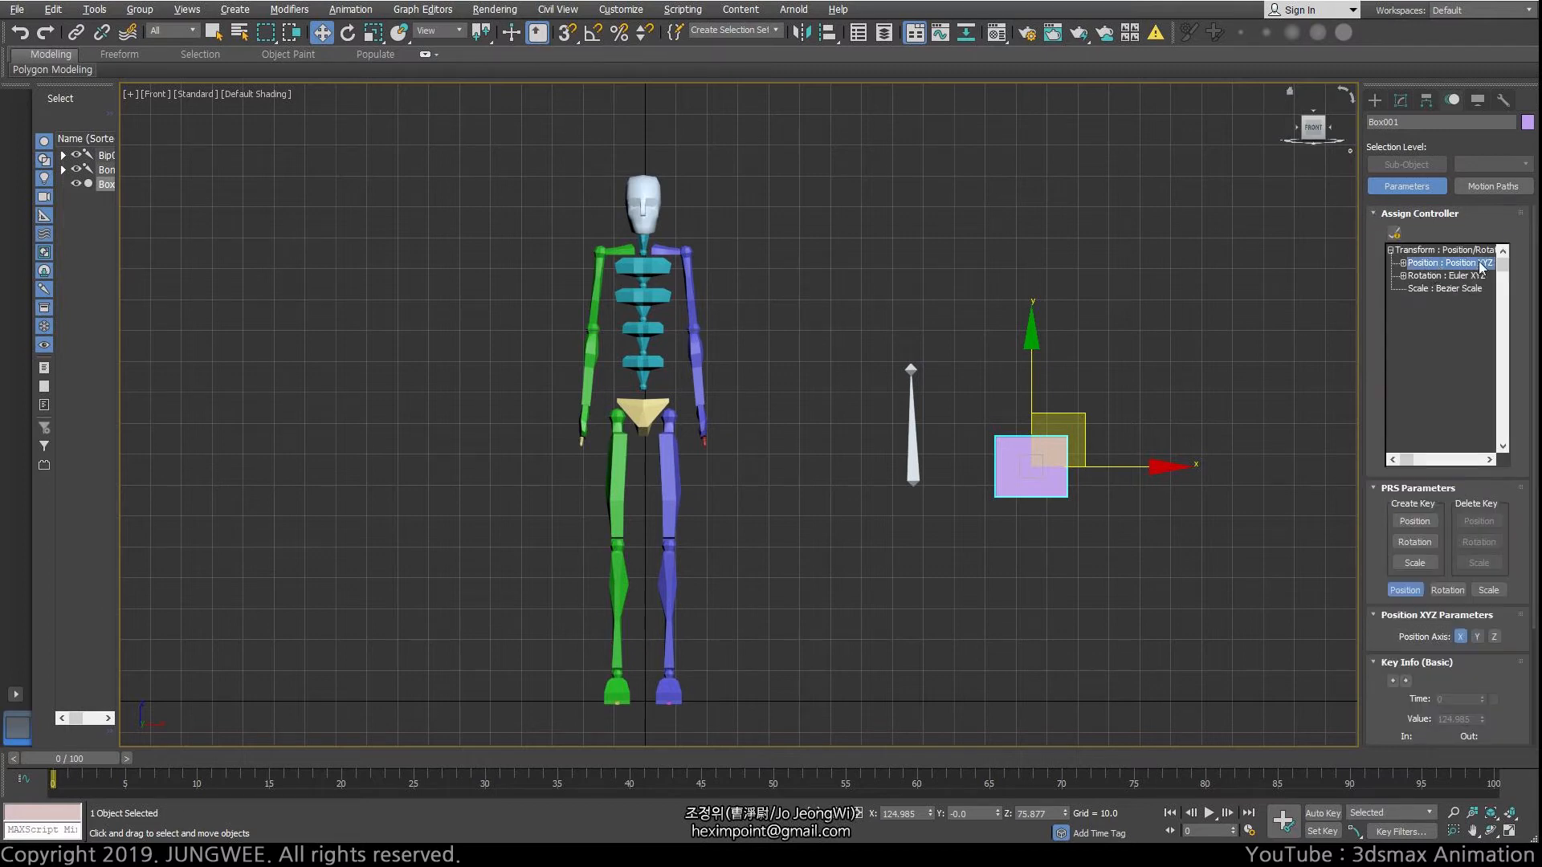
{"action": "left_click", "coordinate": [1426, 276]}
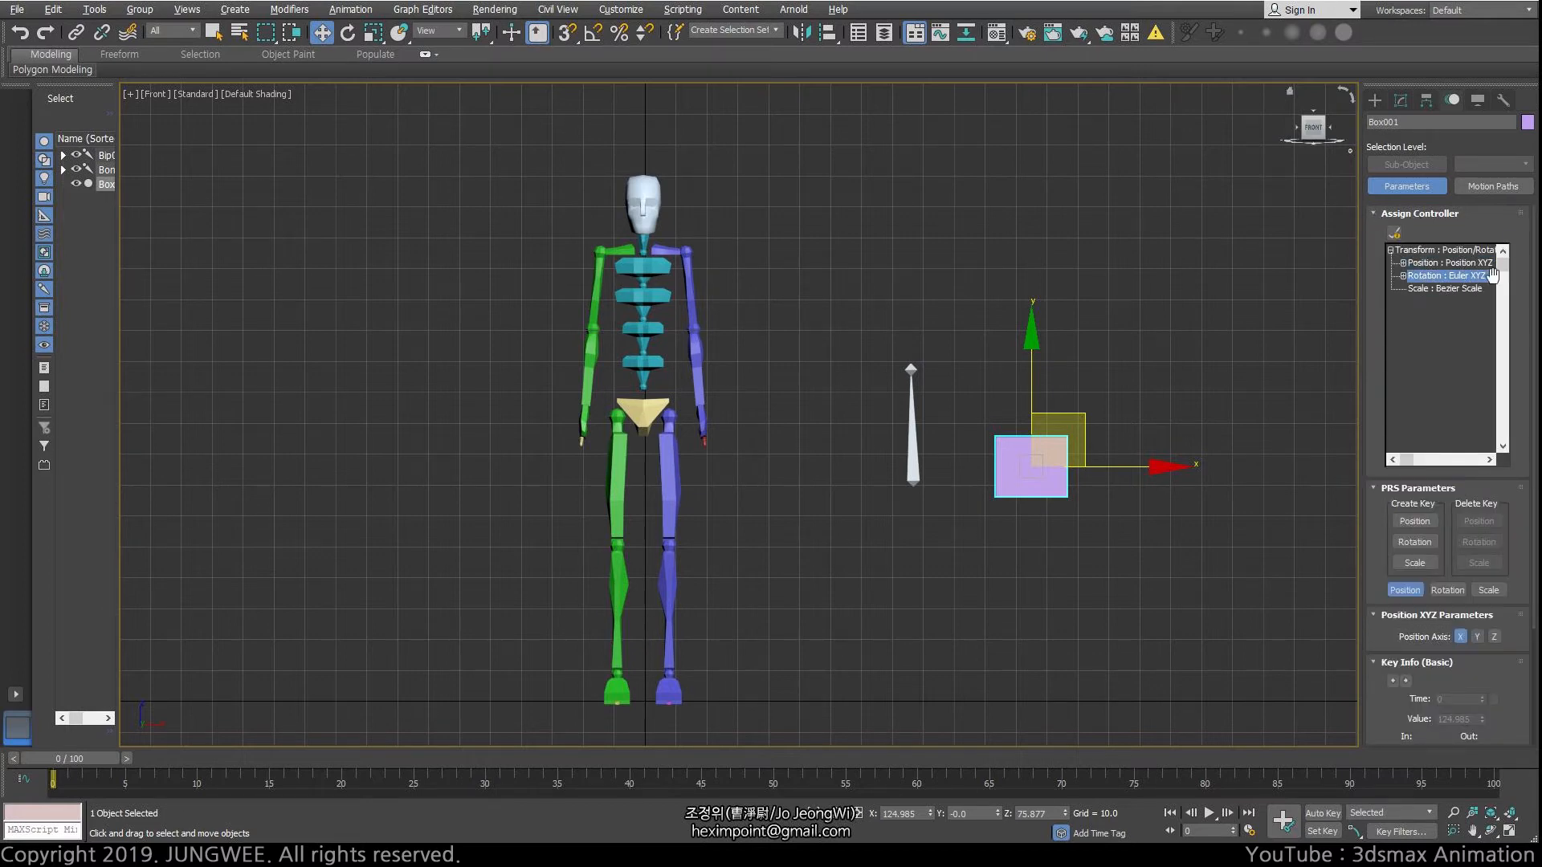
{"action": "left_click", "coordinate": [1434, 291]}
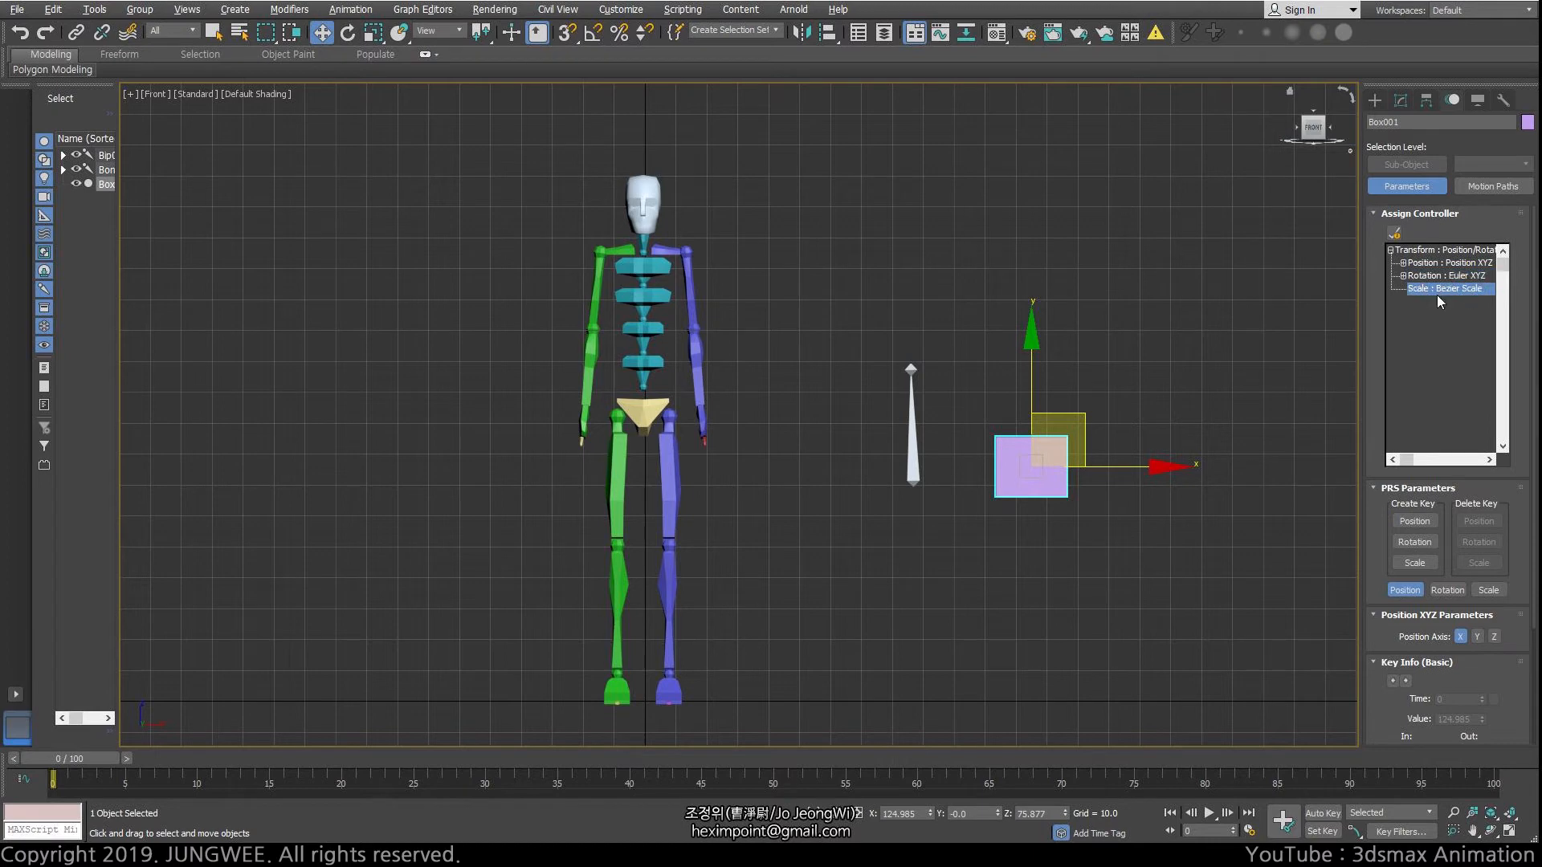
Step: Inspect the transform controllers assigned to the standalone bone
{"action": "left_click", "coordinate": [908, 457]}
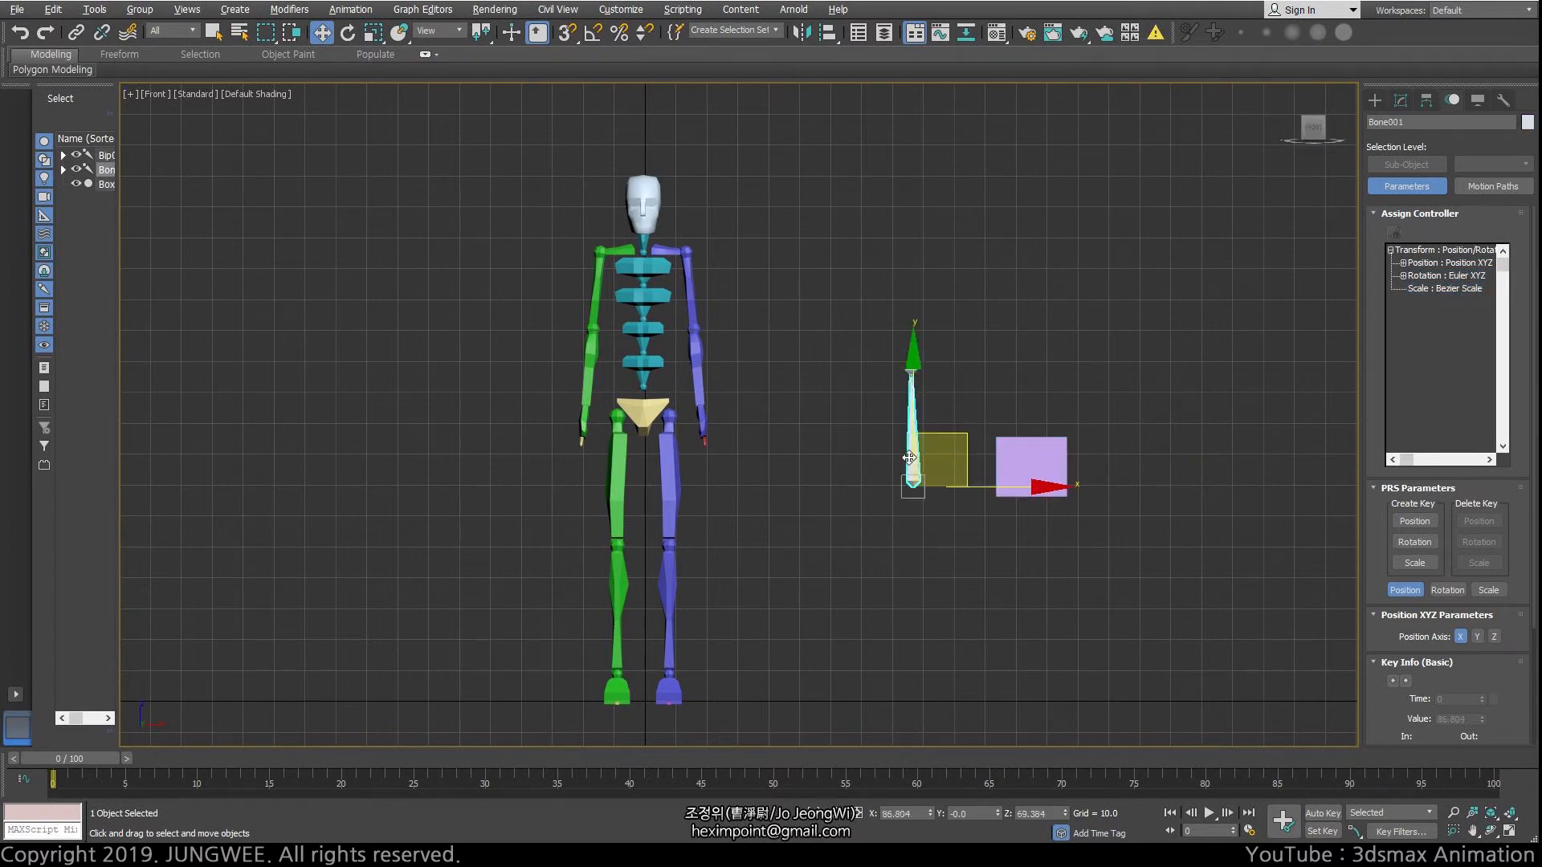
{"action": "left_click", "coordinate": [1448, 265]}
{"action": "left_click", "coordinate": [1446, 289]}
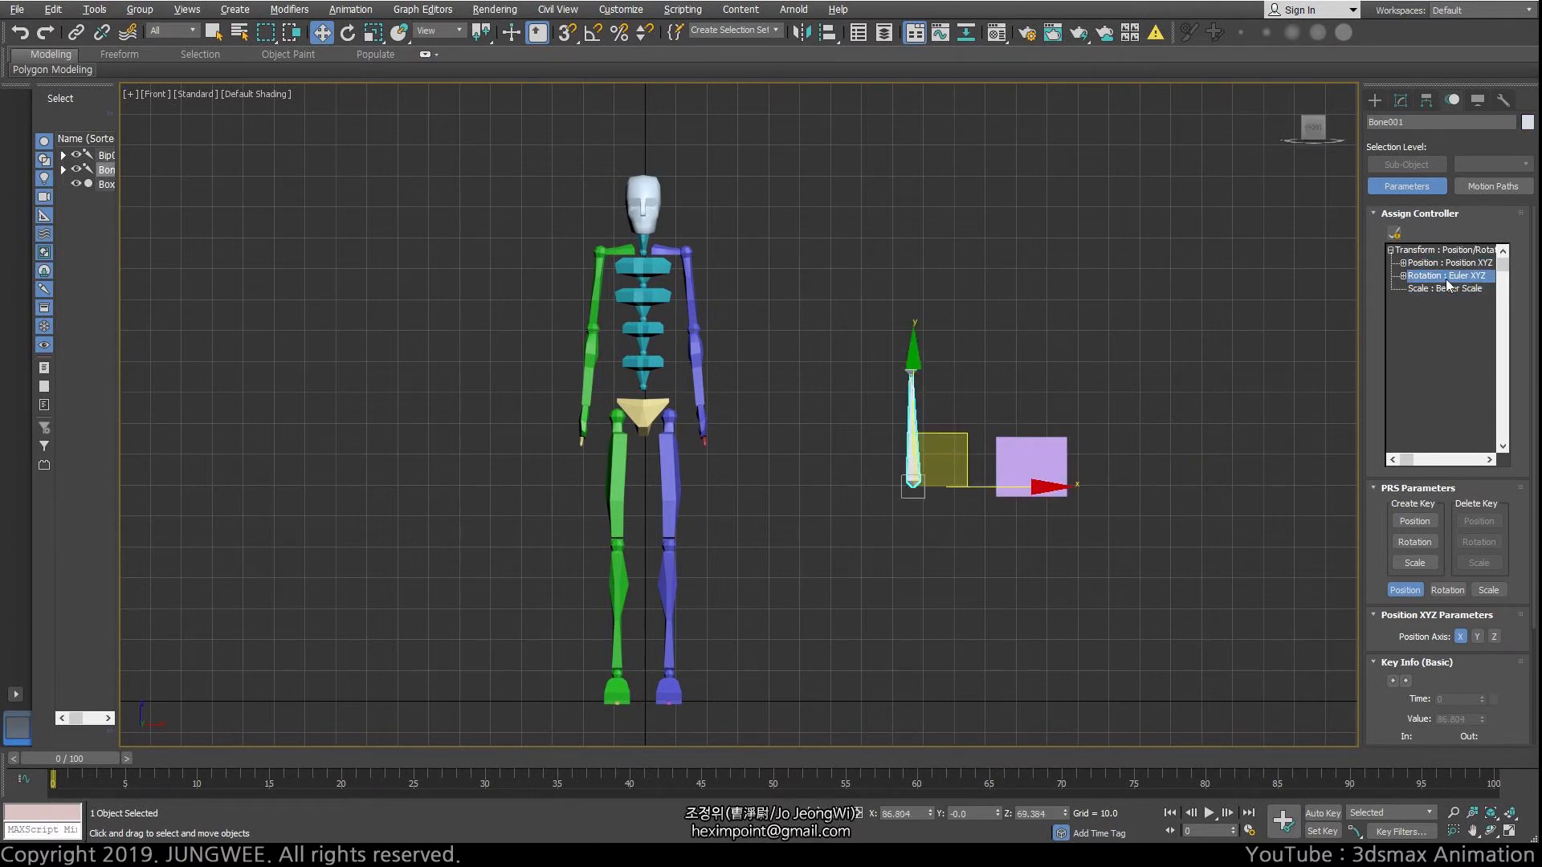
Step: Expand the Biped SubAnim entry of the biped's Spine2 link and inspect its scale and rotation list controllers
{"action": "left_click", "coordinate": [642, 297]}
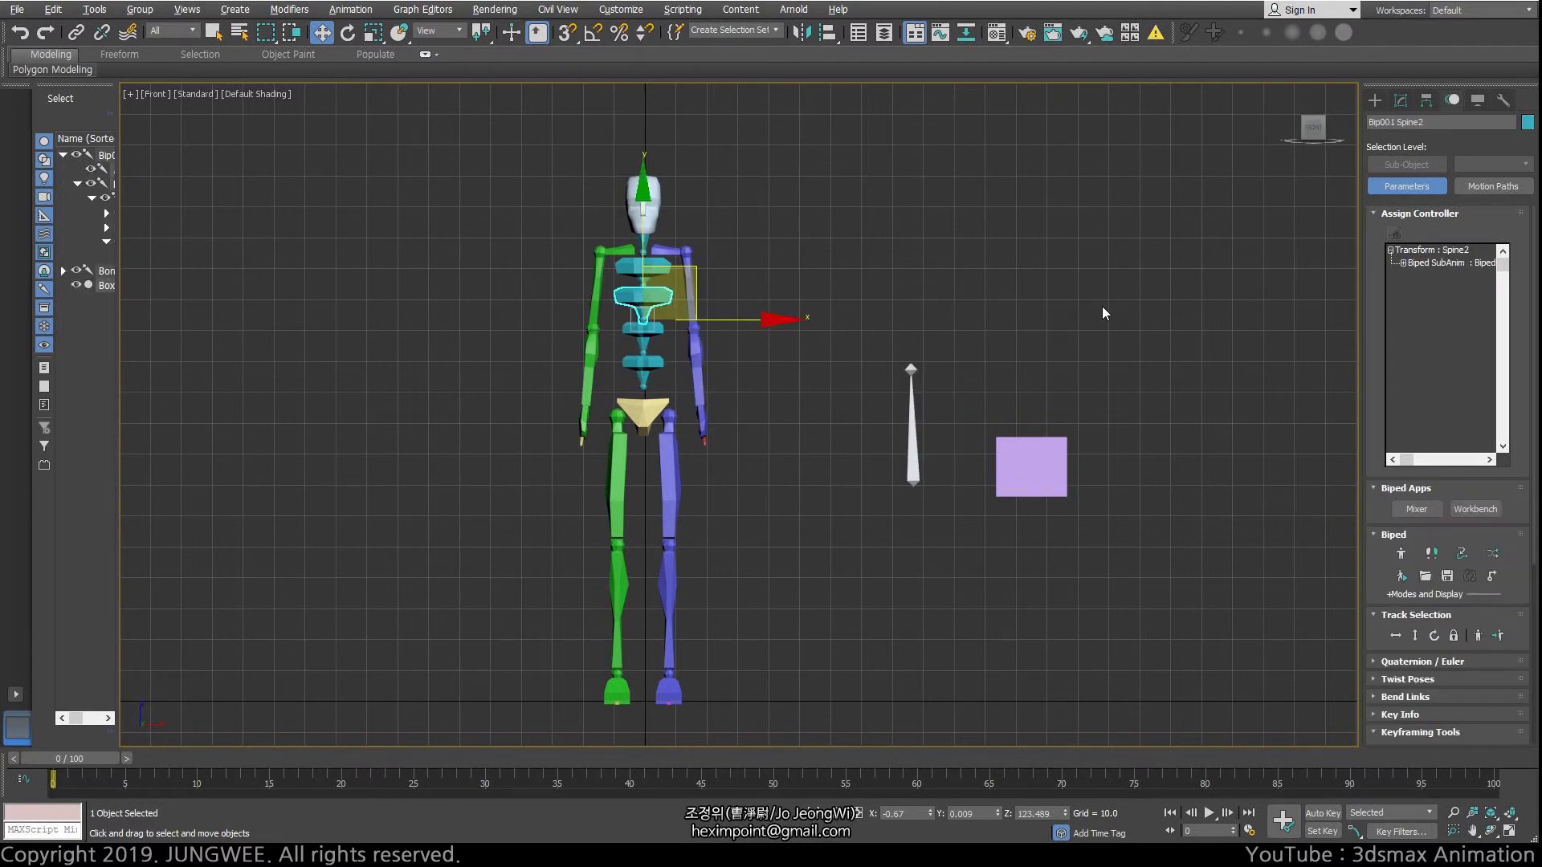
{"action": "left_click", "coordinate": [1403, 263]}
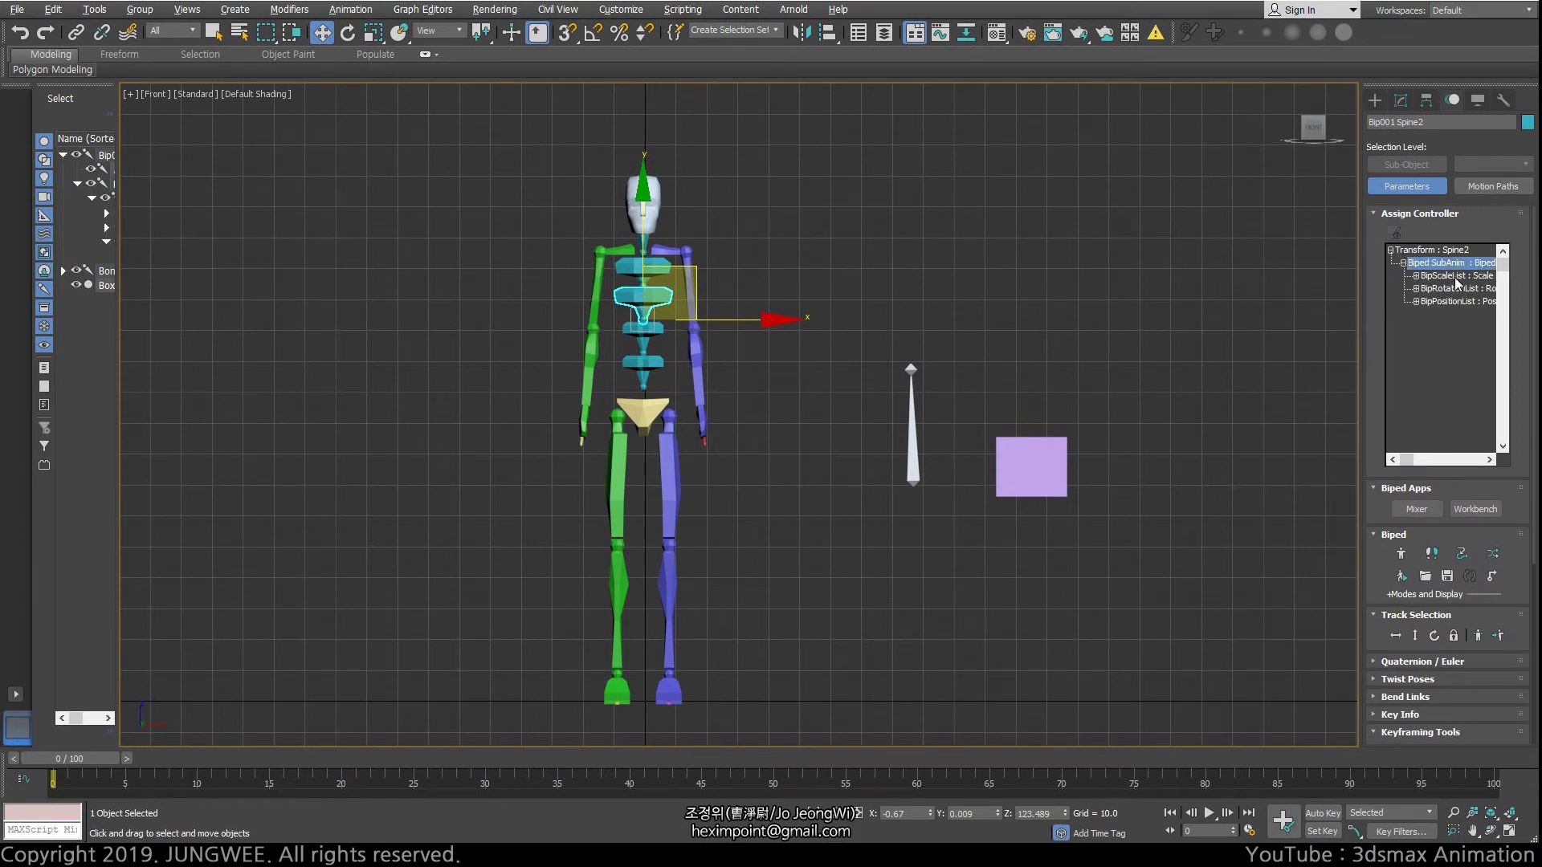
{"action": "left_click", "coordinate": [1456, 277]}
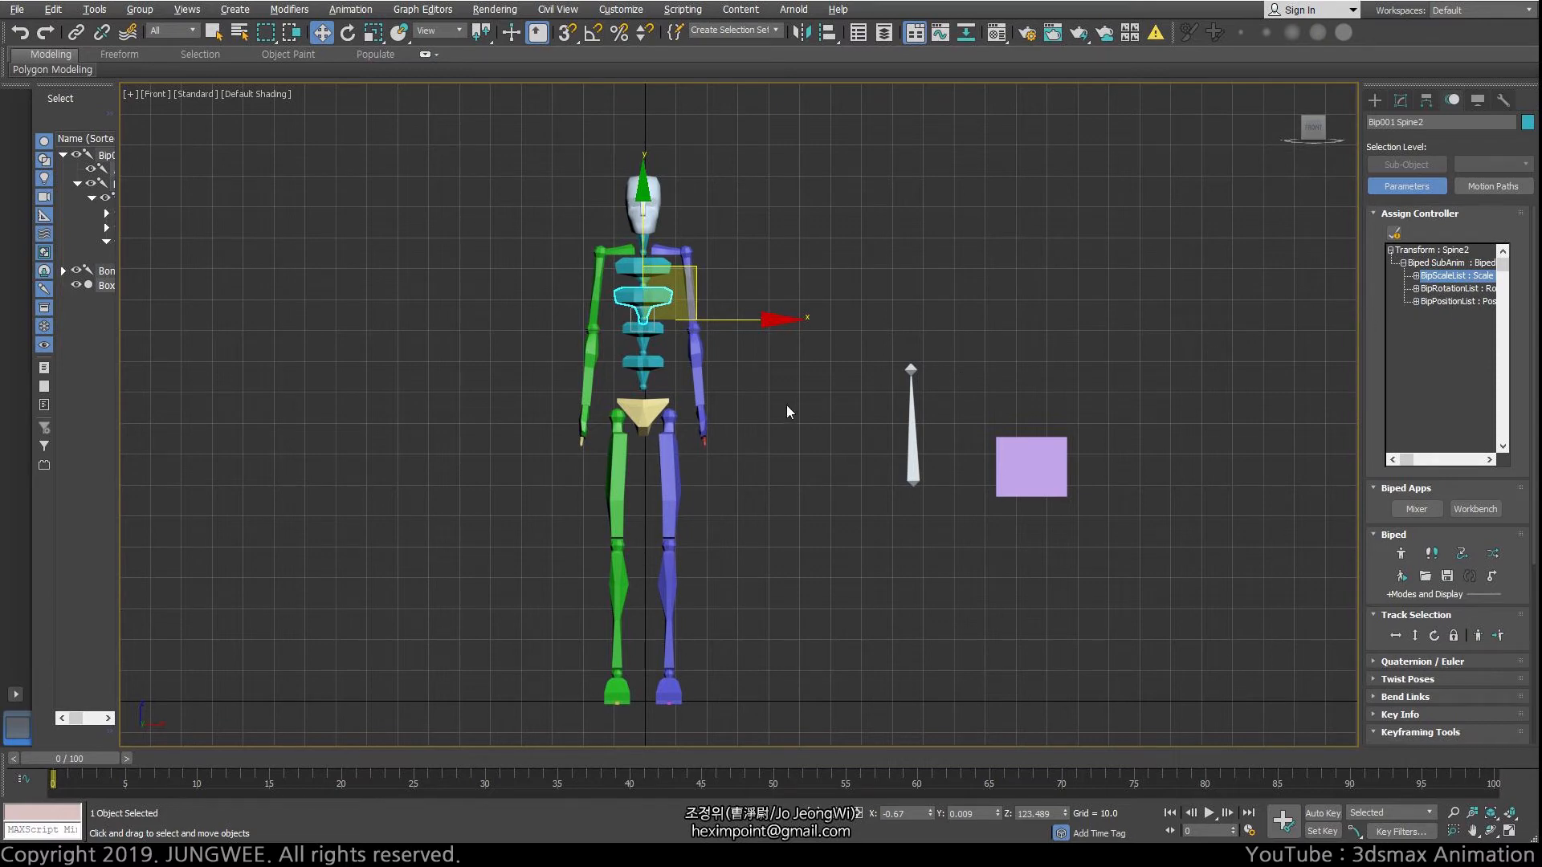
{"action": "left_click", "coordinate": [1450, 288]}
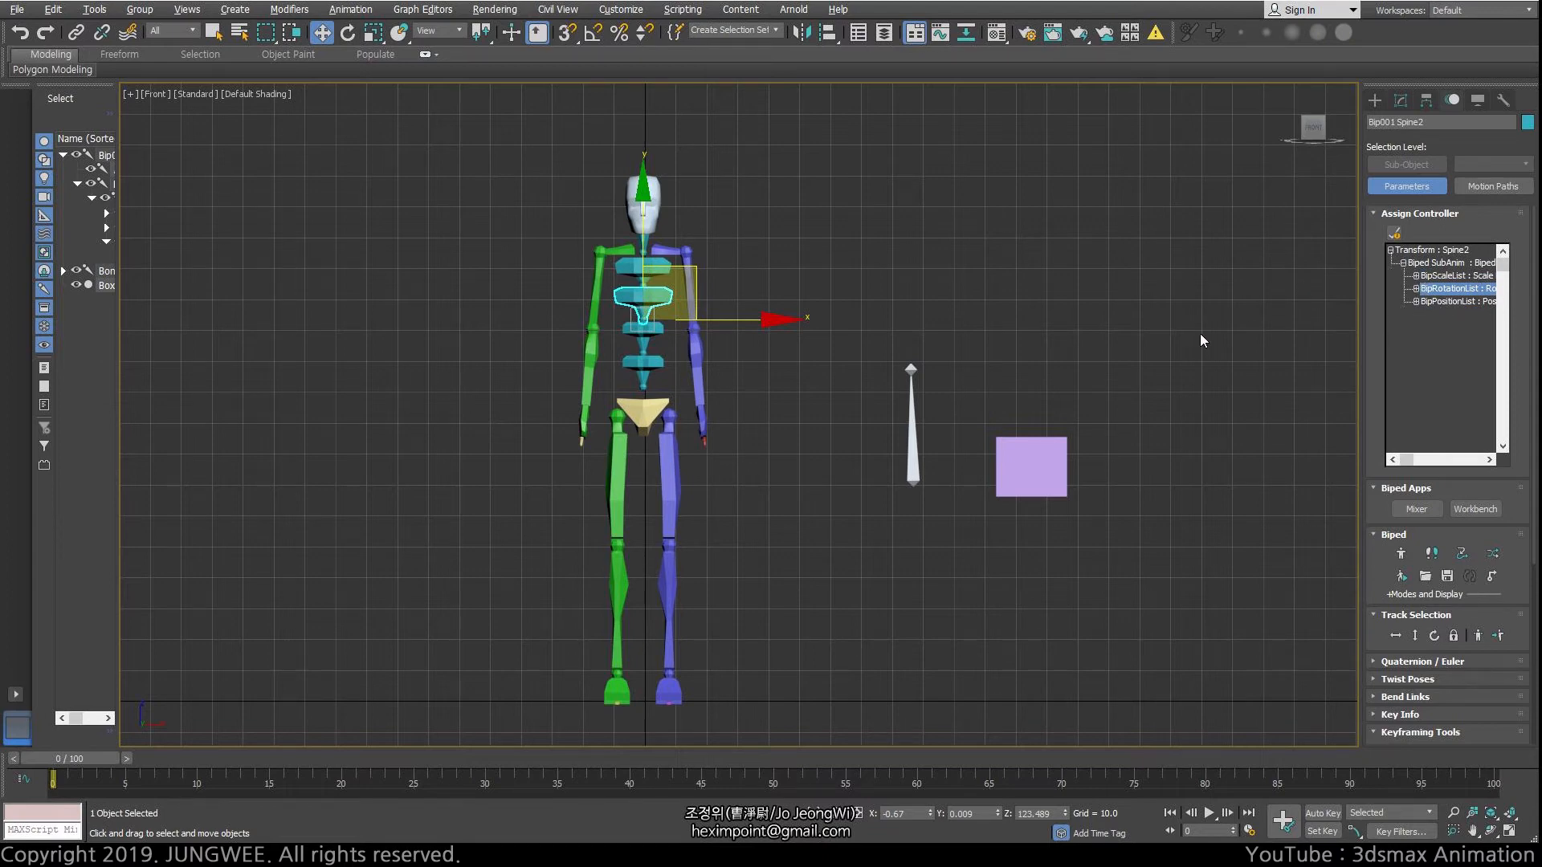
Step: Compare the assigned controllers of the box, the standalone bone and a lower spine link of the biped
{"action": "left_click", "coordinate": [1054, 442]}
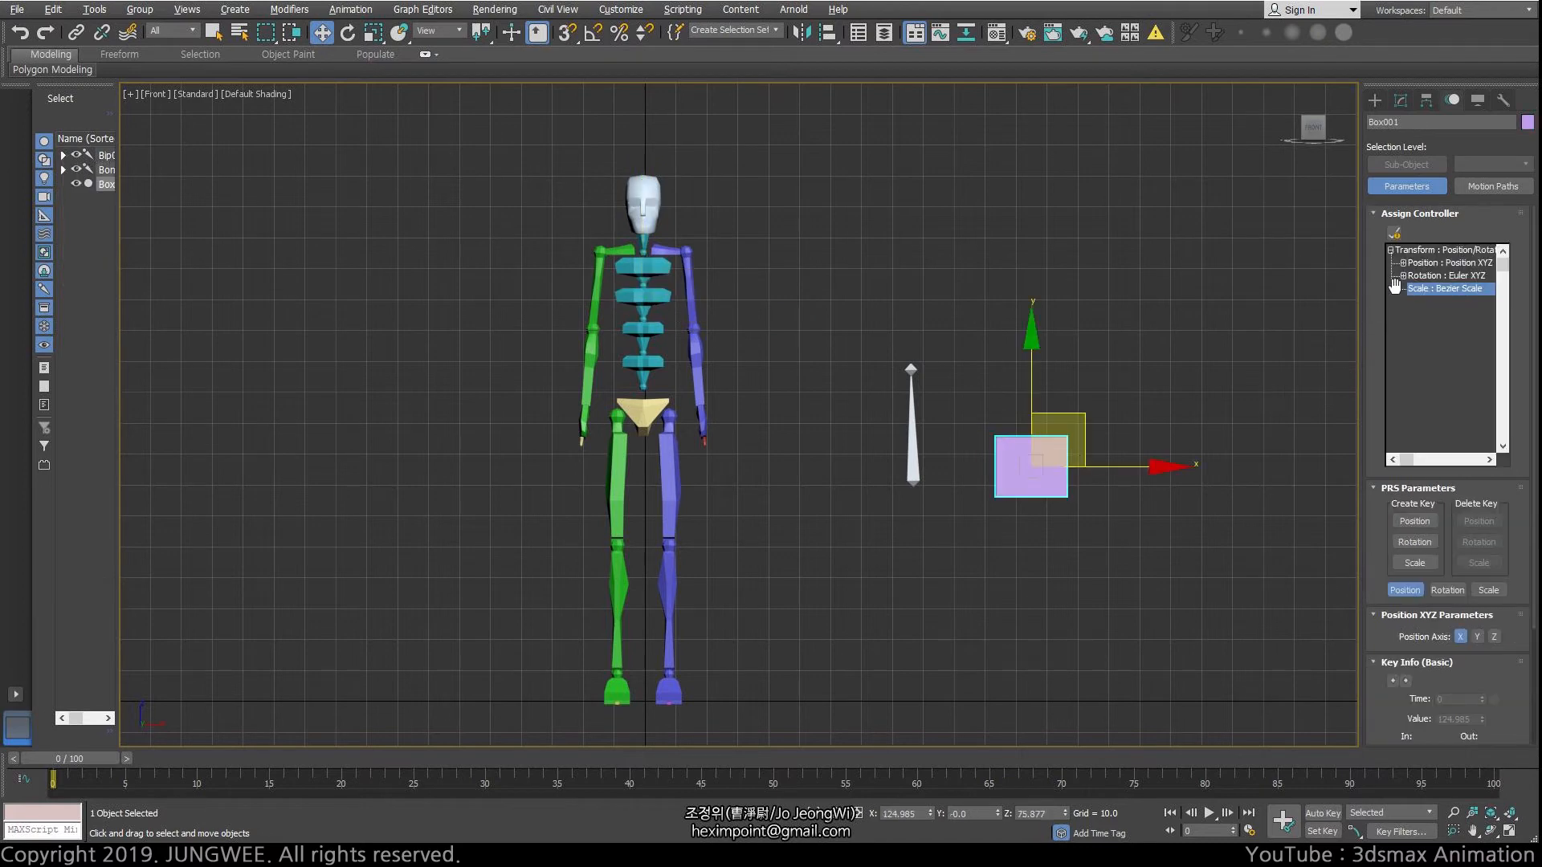
{"action": "left_click", "coordinate": [1428, 275]}
{"action": "left_click", "coordinate": [1425, 288]}
{"action": "left_click", "coordinate": [914, 434]}
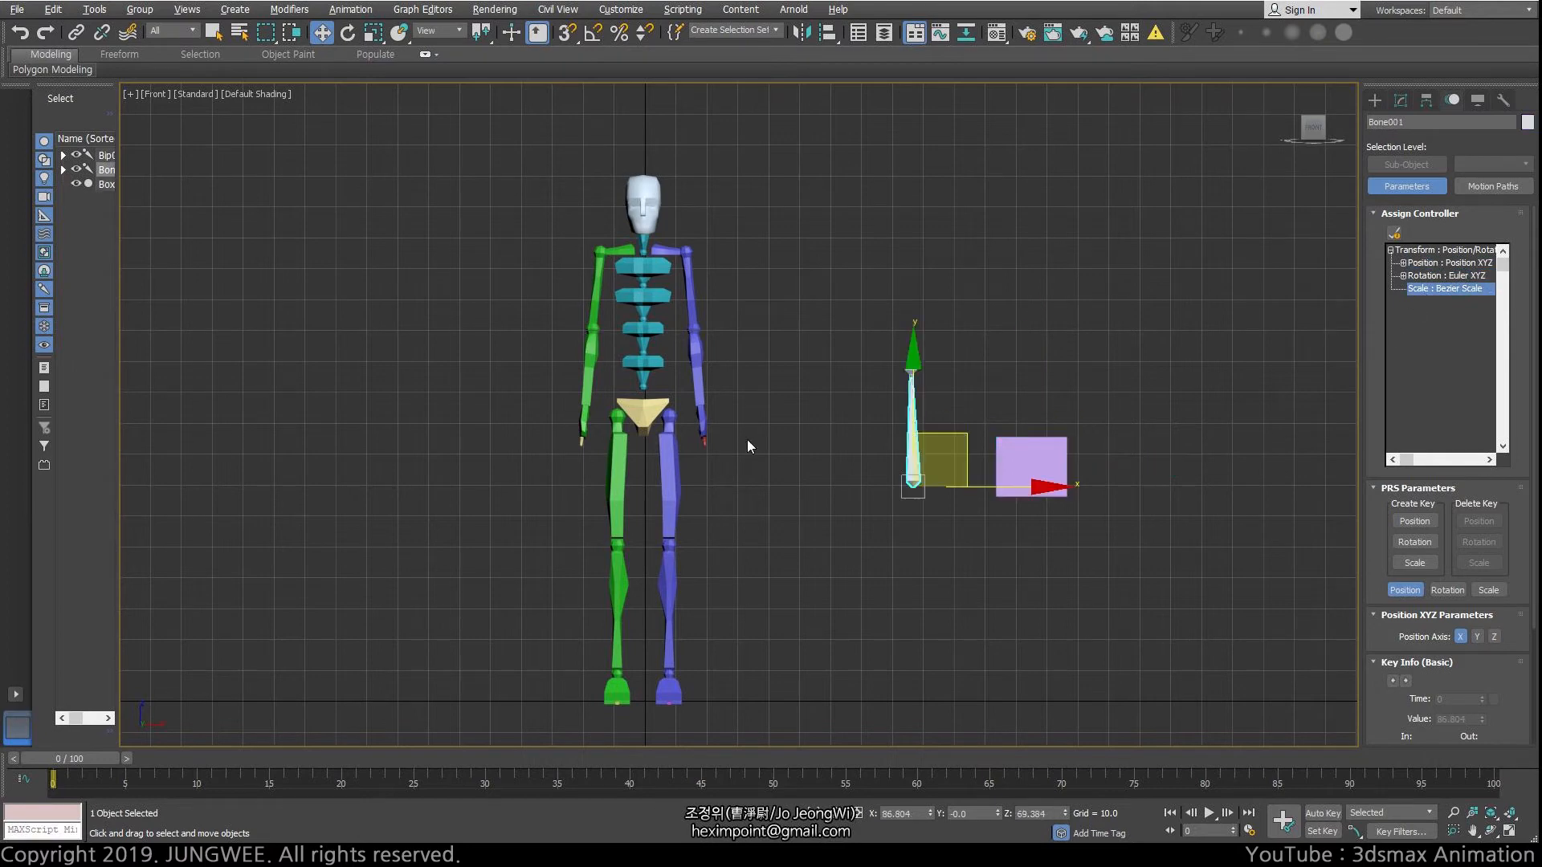
{"action": "left_click", "coordinate": [654, 363]}
Step: Review the rotation controller types available for the box without assigning one
{"action": "left_click", "coordinate": [1031, 467]}
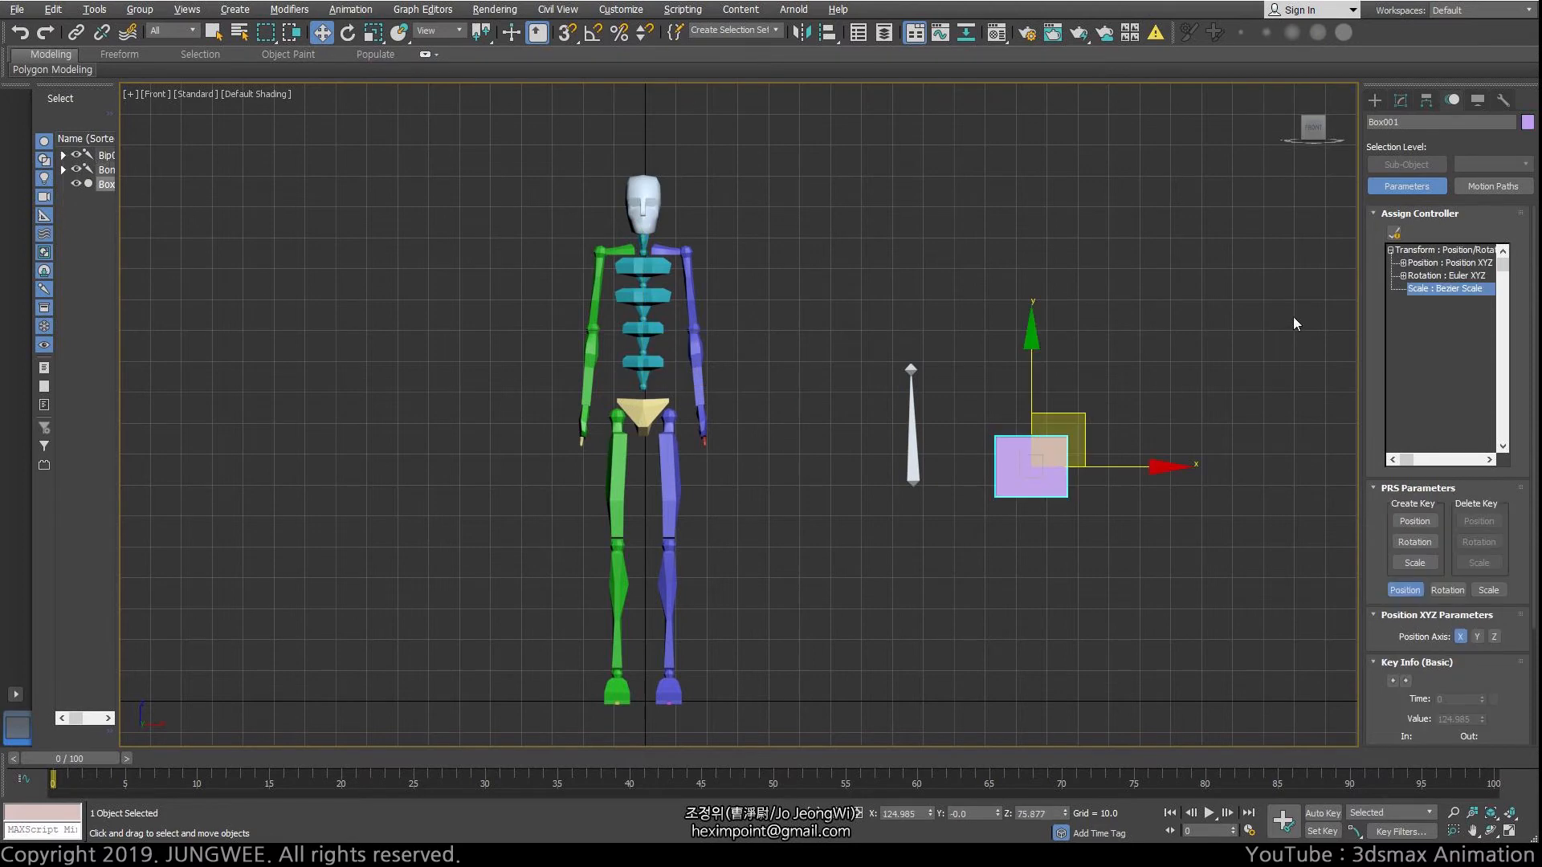
{"action": "left_click", "coordinate": [1477, 264]}
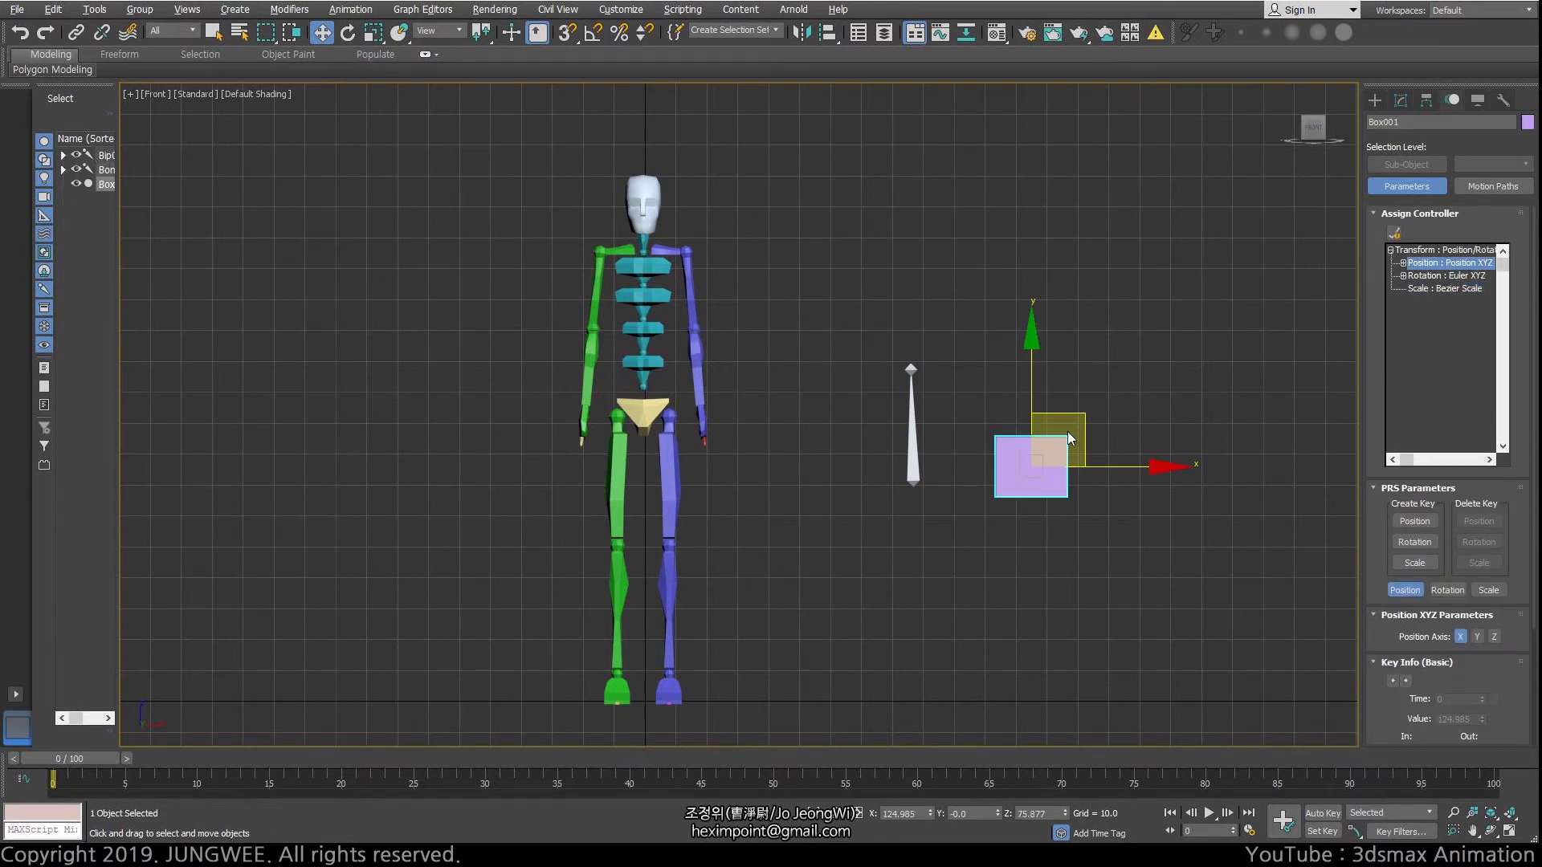
{"action": "left_click", "coordinate": [1448, 276]}
{"action": "left_click", "coordinate": [1395, 234]}
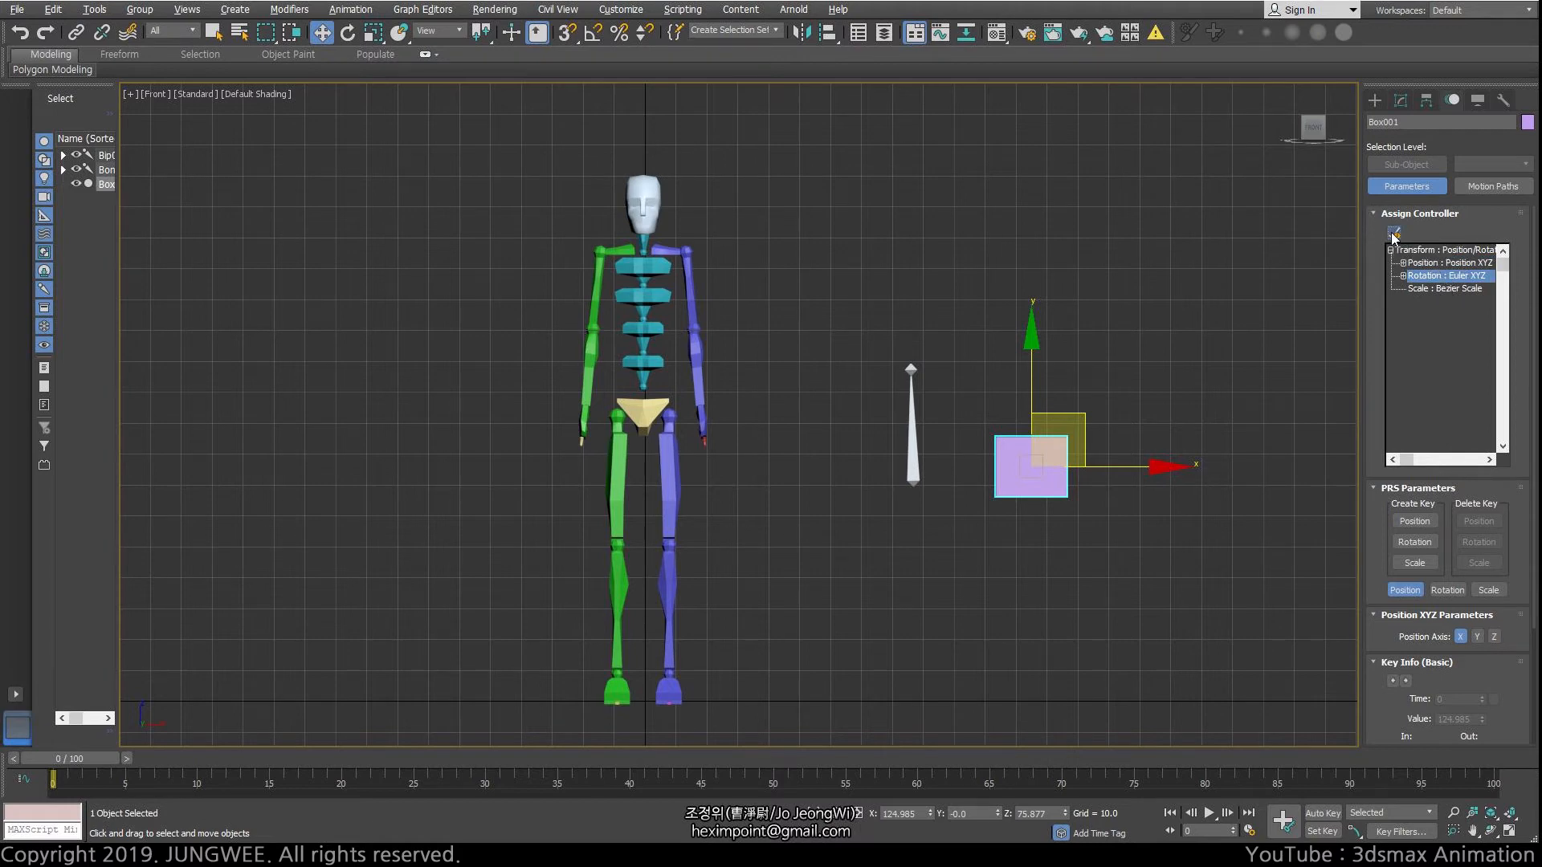
{"action": "left_click", "coordinate": [692, 309]}
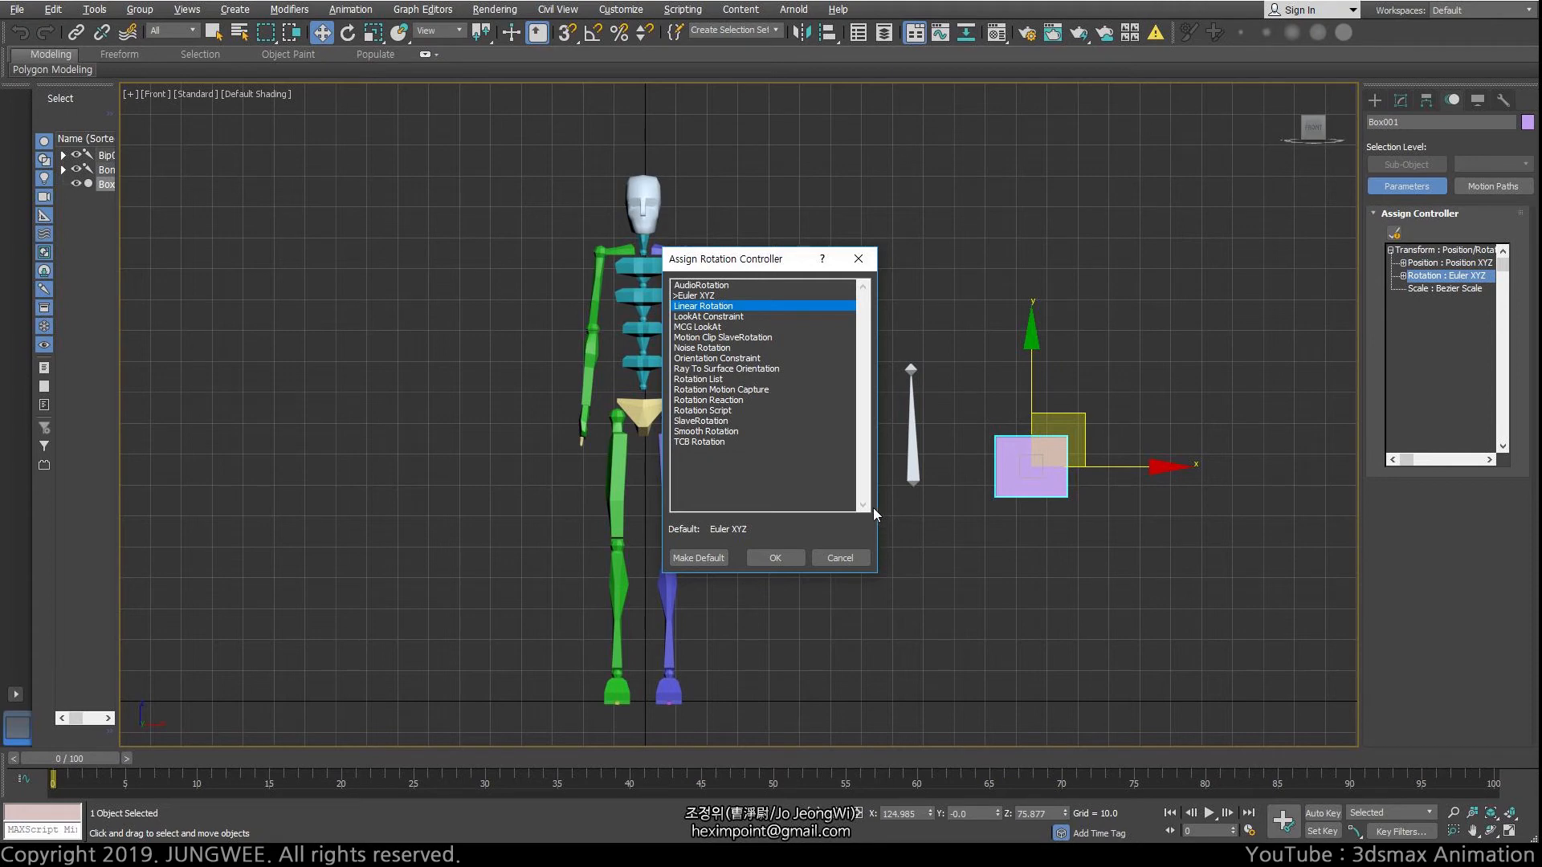
{"action": "left_click", "coordinate": [850, 557]}
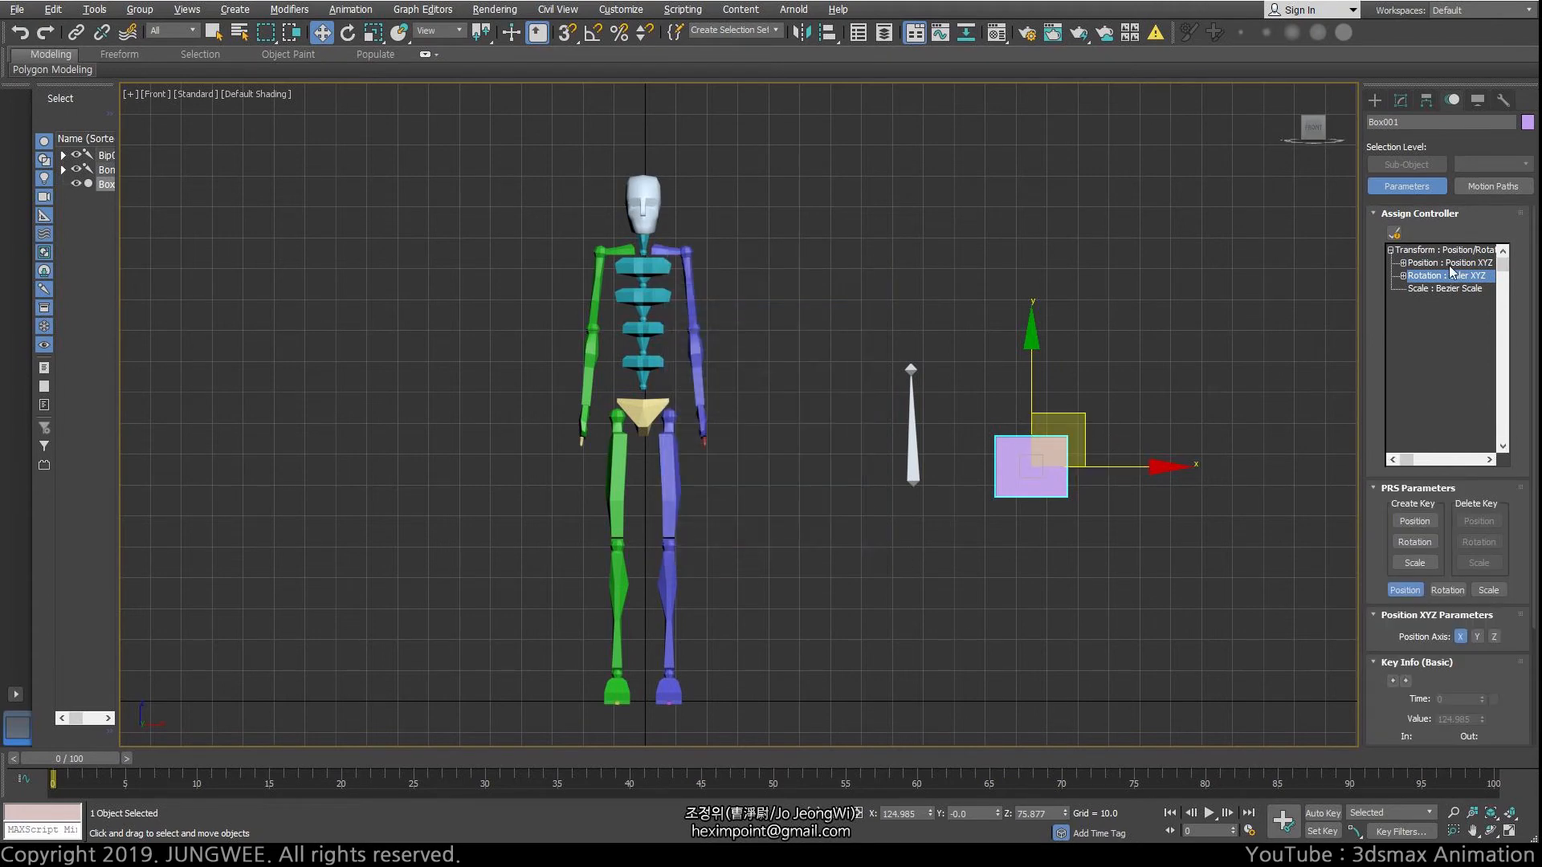
Step: Check the box's Euler XYZ rotation entry and compare its assigned controllers with those of the standalone bone
{"action": "left_click", "coordinate": [1404, 276]}
{"action": "left_click", "coordinate": [1403, 275]}
{"action": "left_click", "coordinate": [912, 451]}
{"action": "left_click", "coordinate": [1047, 452]}
Step: Expand the Biped SubAnim entry of the biped's lowest spine link and point out Enable Subanims in the Keyframing Tools
{"action": "left_click", "coordinate": [658, 367]}
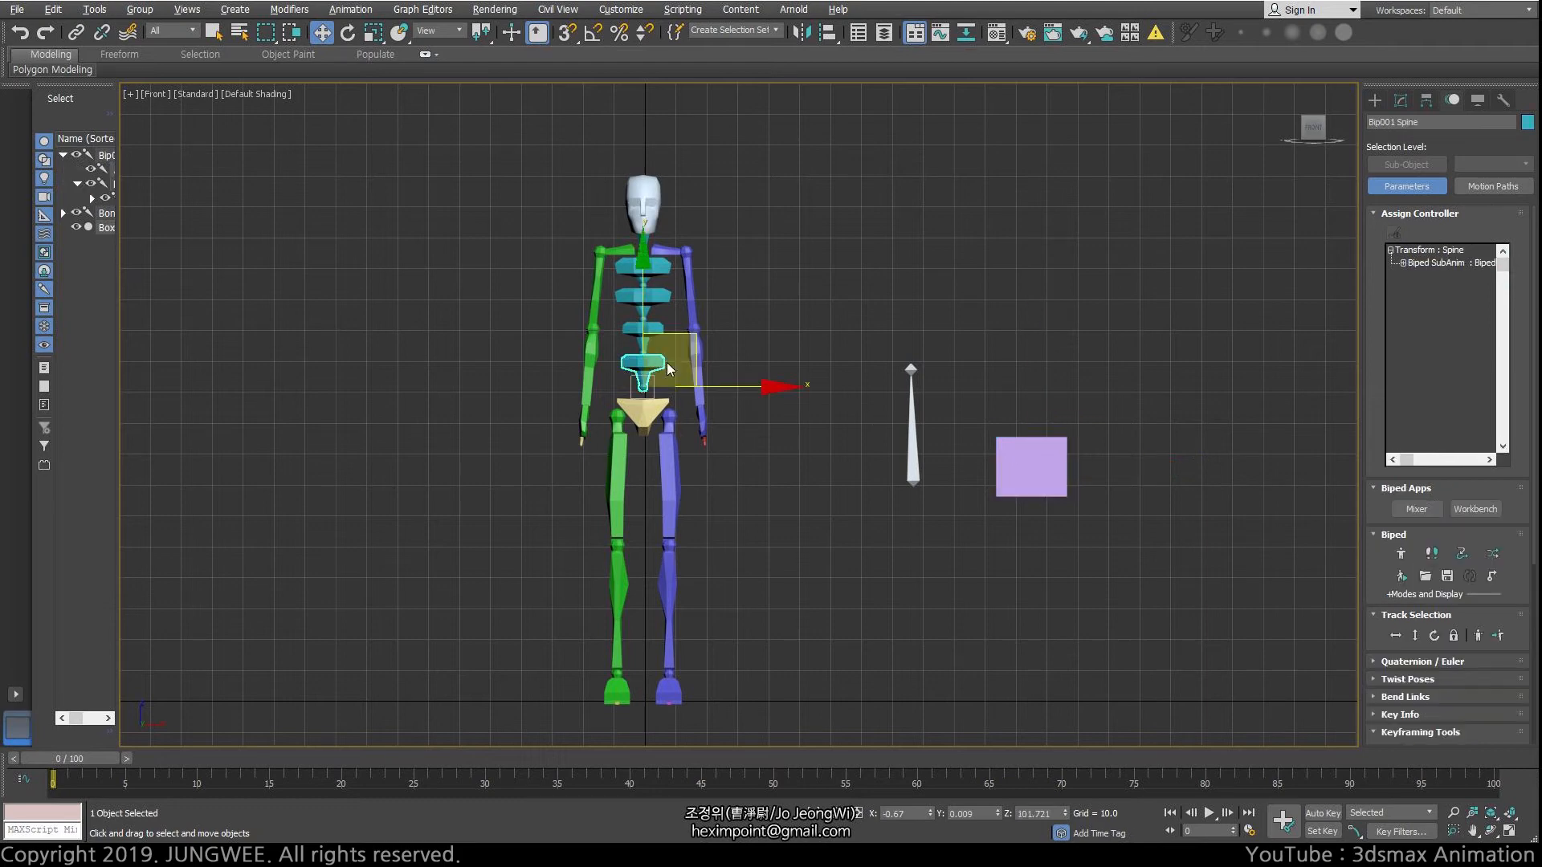
{"action": "left_click", "coordinate": [1403, 263]}
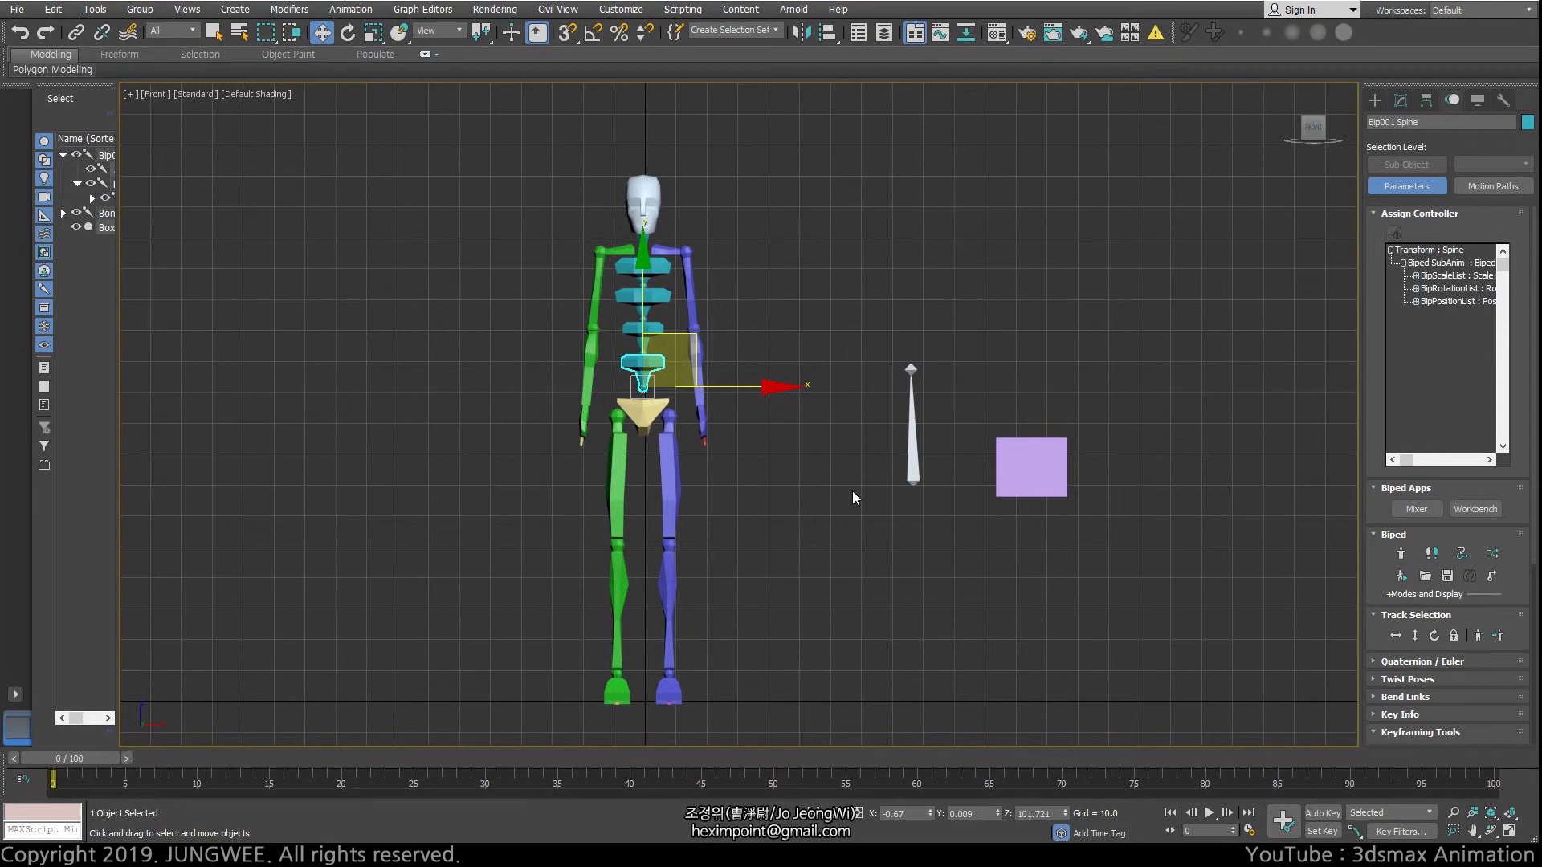
{"action": "scroll", "coordinate": [1424, 417], "scroll_direction": "down", "scroll_amount": 5}
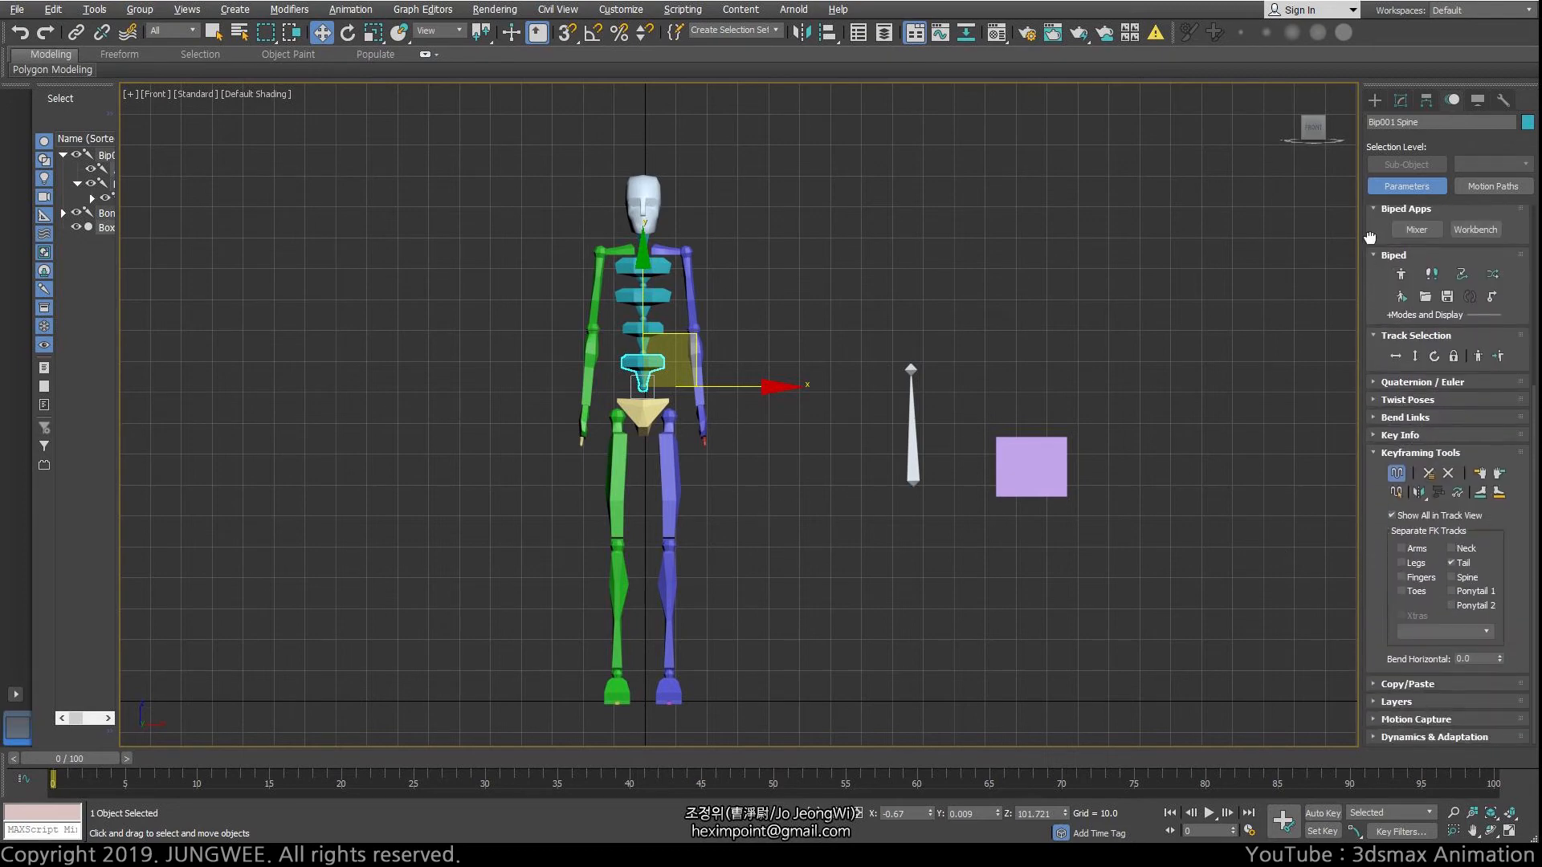
{"action": "left_click", "coordinate": [1395, 476]}
Step: Expand the box's Position XYZ controller to view its X, Y and Z position tracks
{"action": "left_click", "coordinate": [1054, 440]}
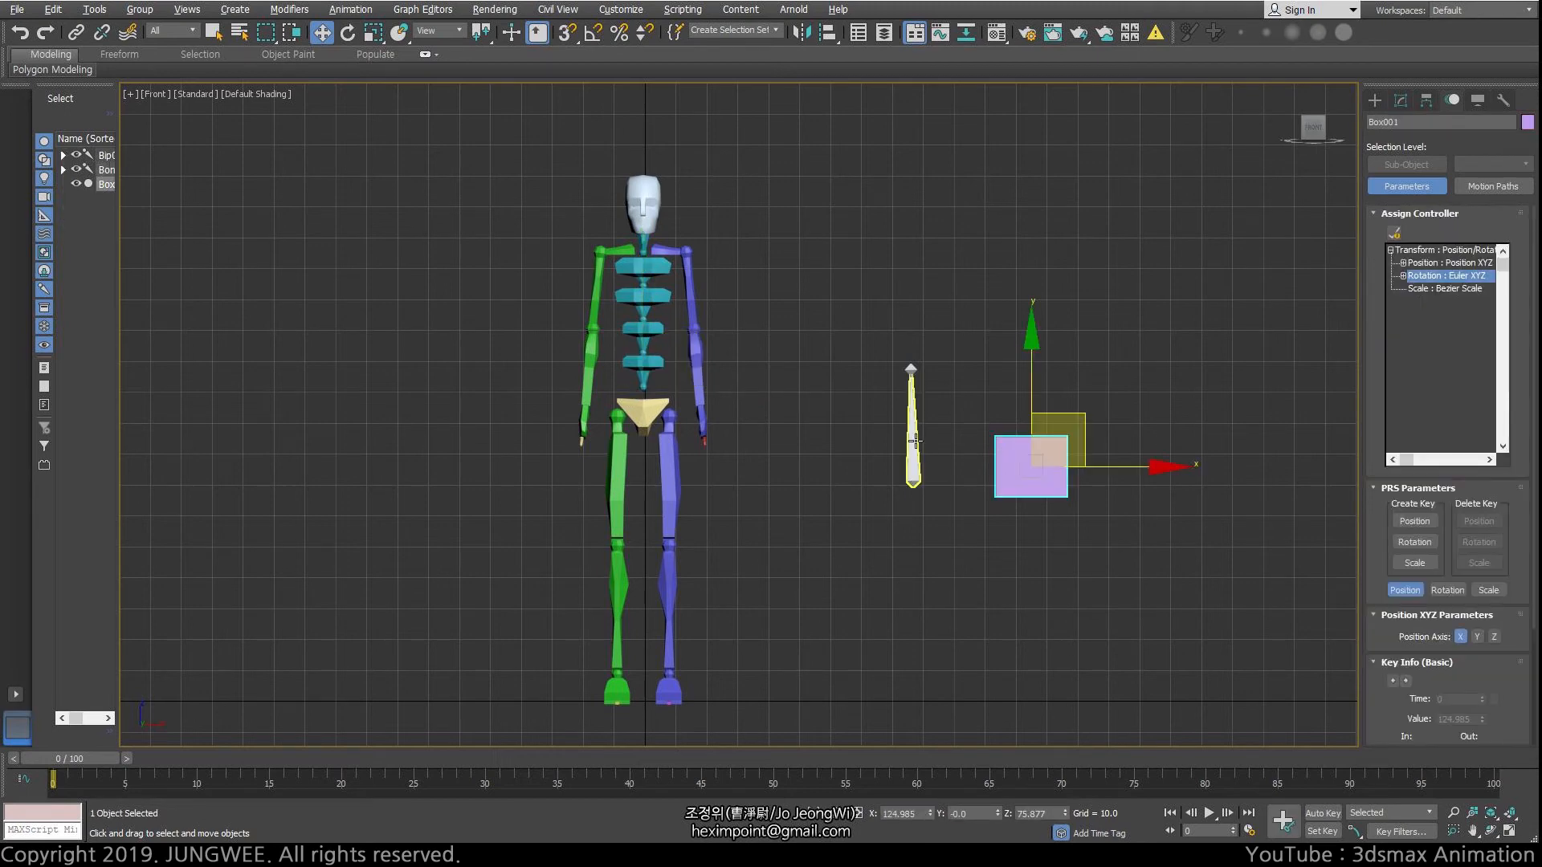
{"action": "left_click", "coordinate": [1439, 264]}
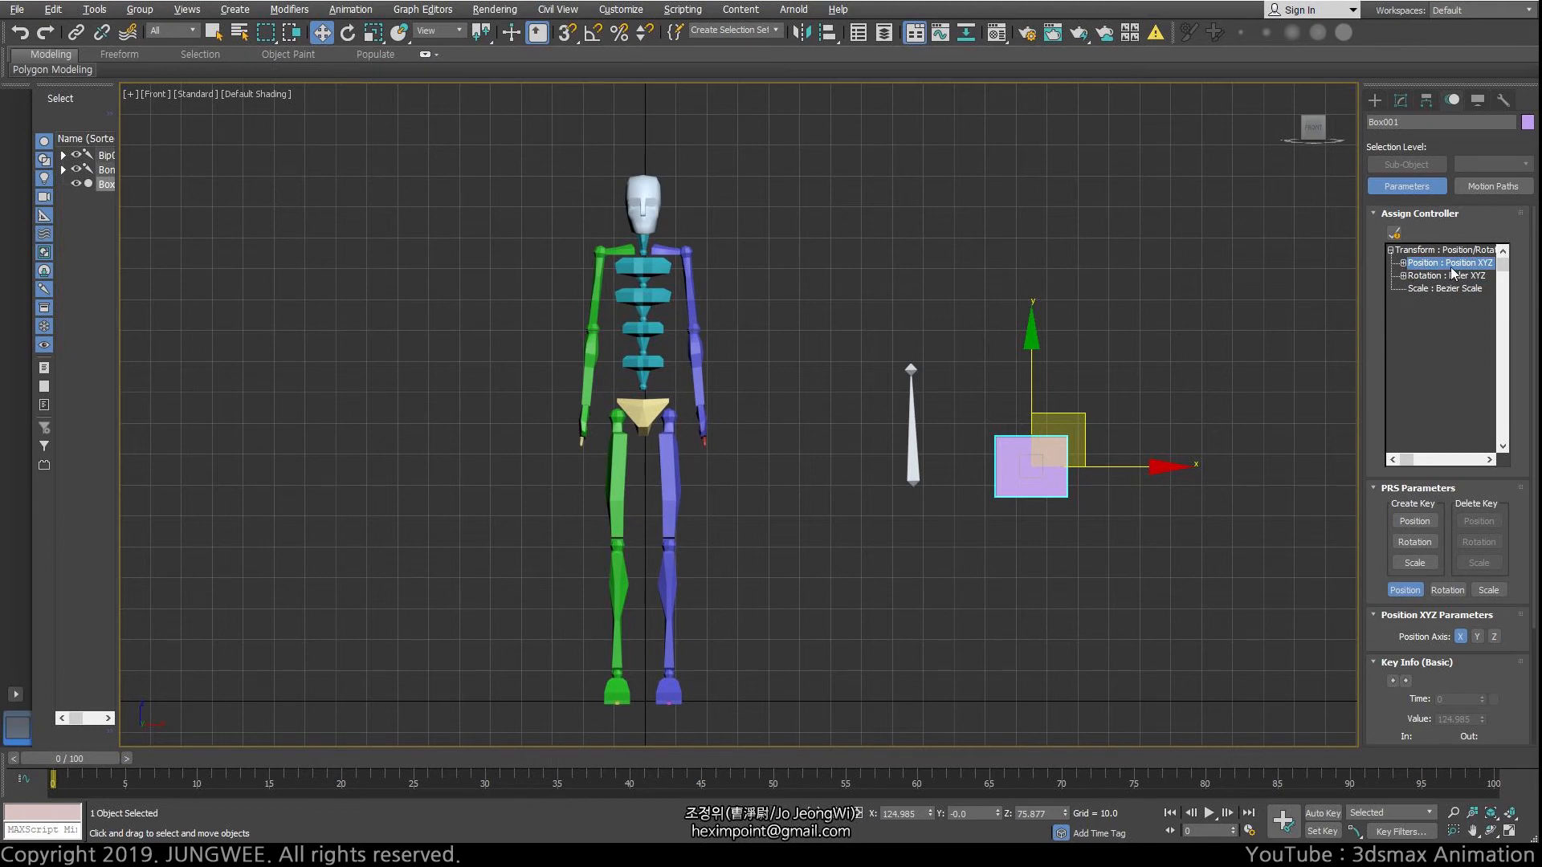
{"action": "left_click", "coordinate": [1402, 263]}
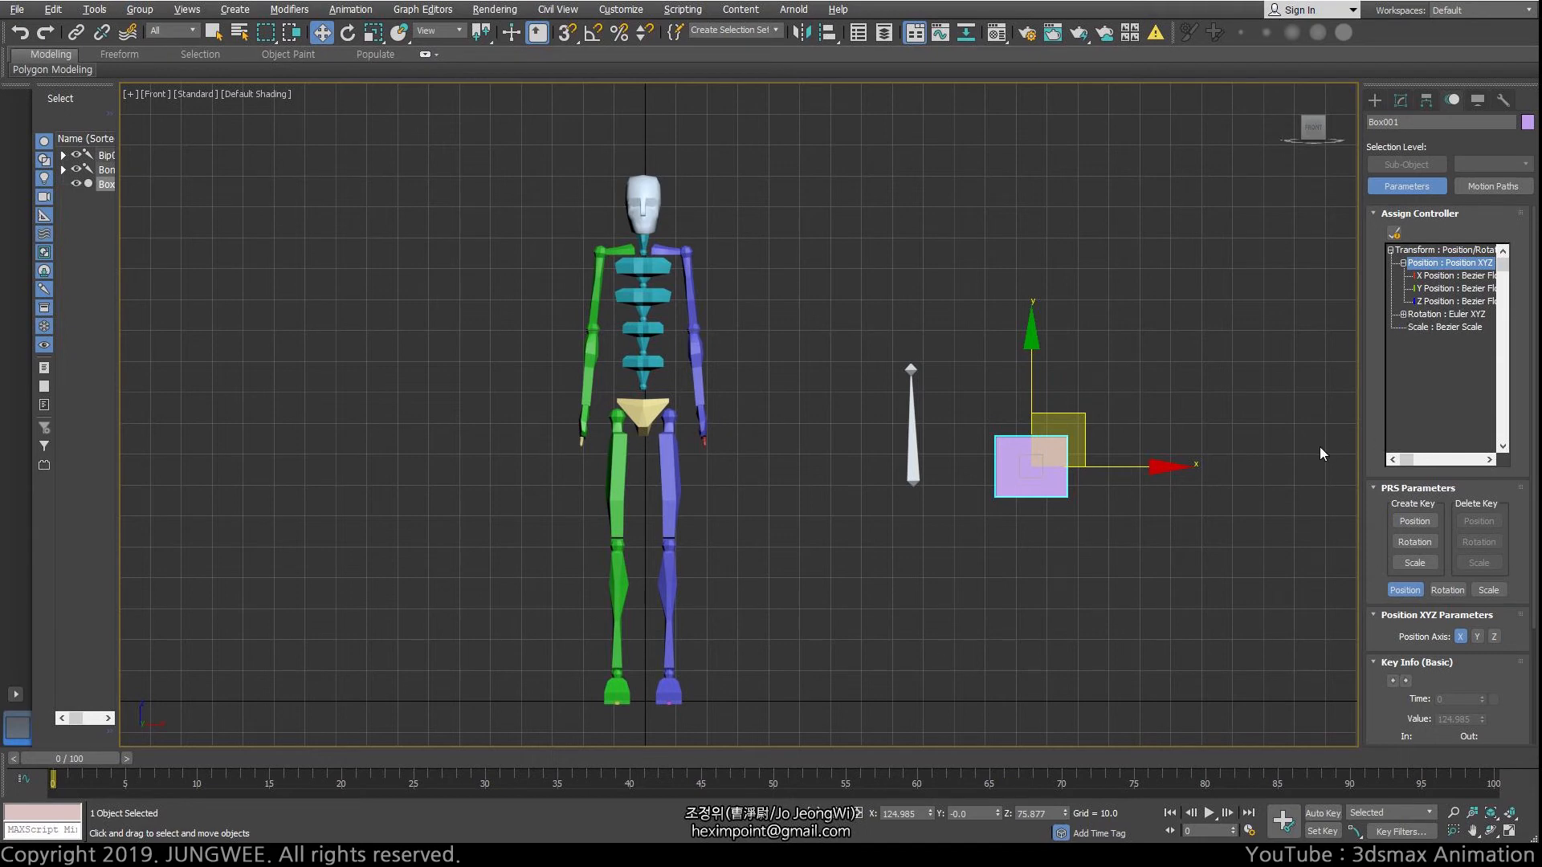
Step: Expand the Biped SubAnim entry of the biped's pelvis and inspect its scale, rotation and position lists
{"action": "left_click", "coordinate": [642, 411]}
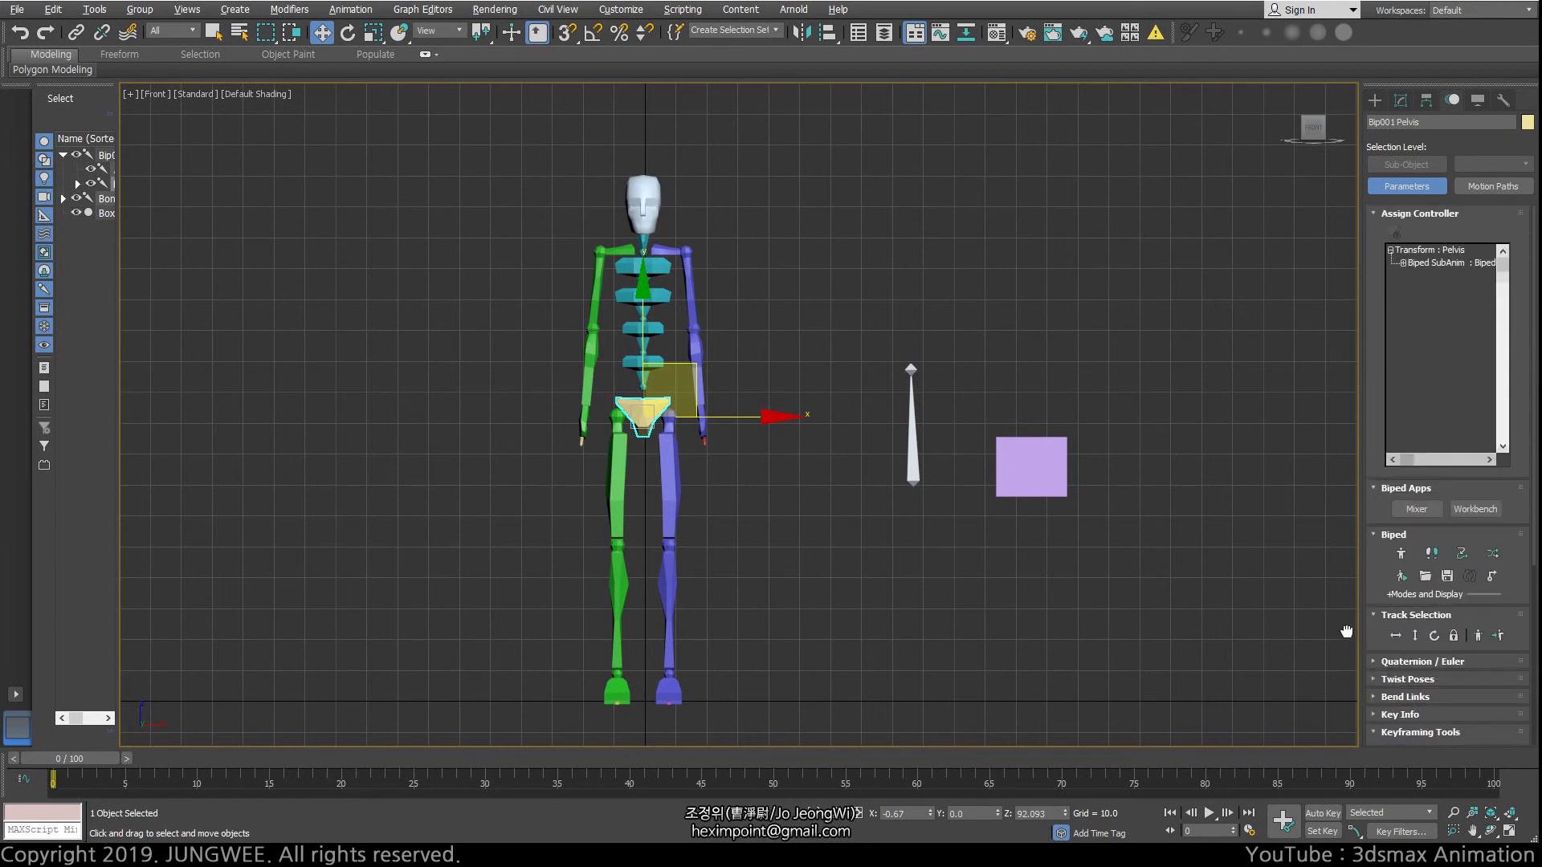
{"action": "left_click", "coordinate": [1403, 262]}
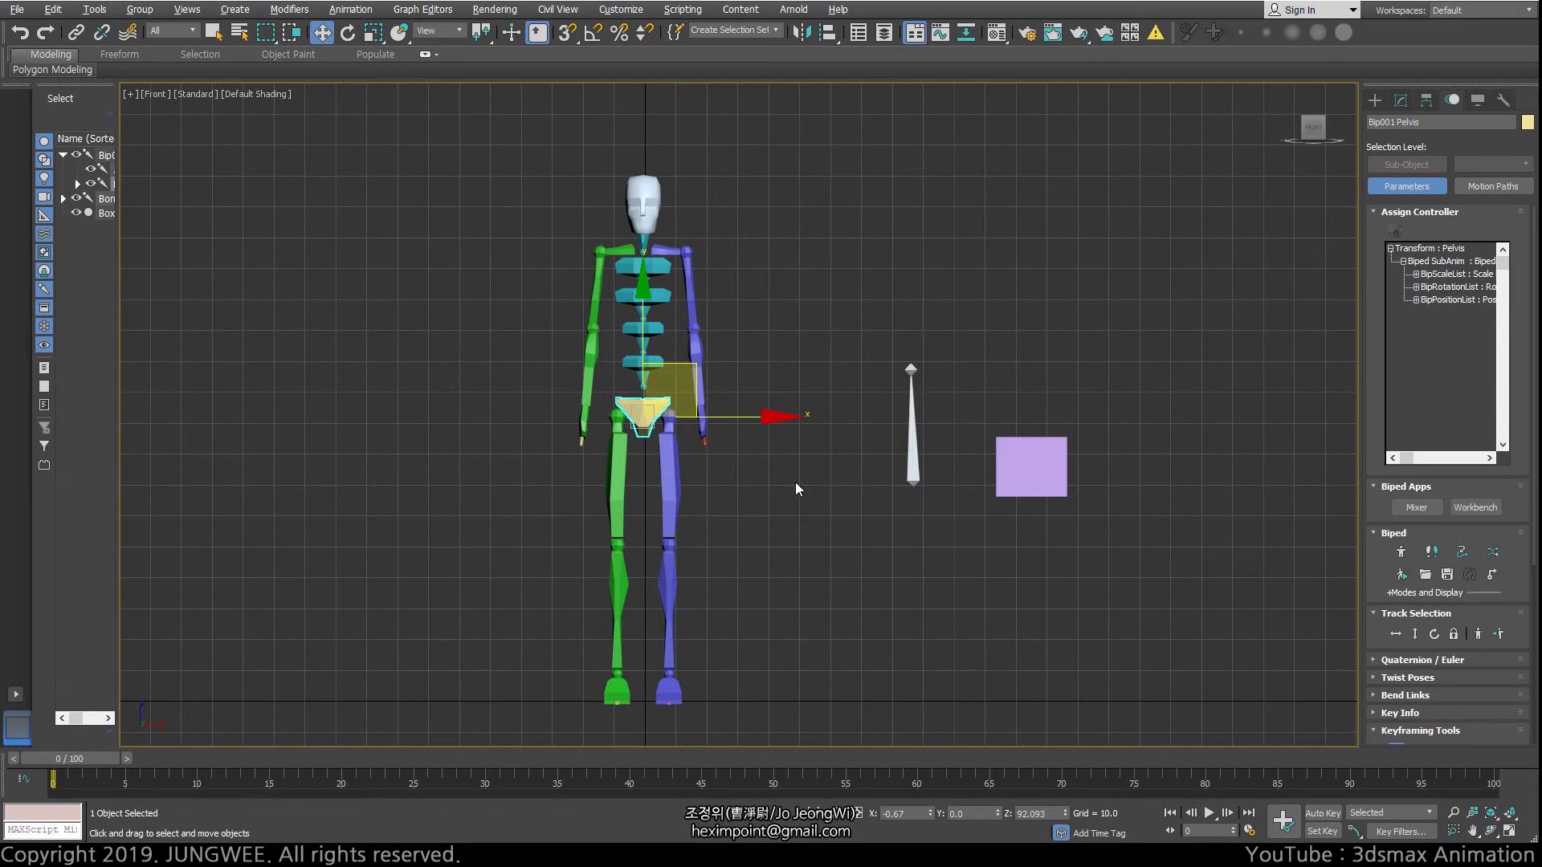
{"action": "left_click", "coordinate": [1455, 274]}
{"action": "scroll", "coordinate": [1367, 457], "scroll_direction": "down", "scroll_amount": 5}
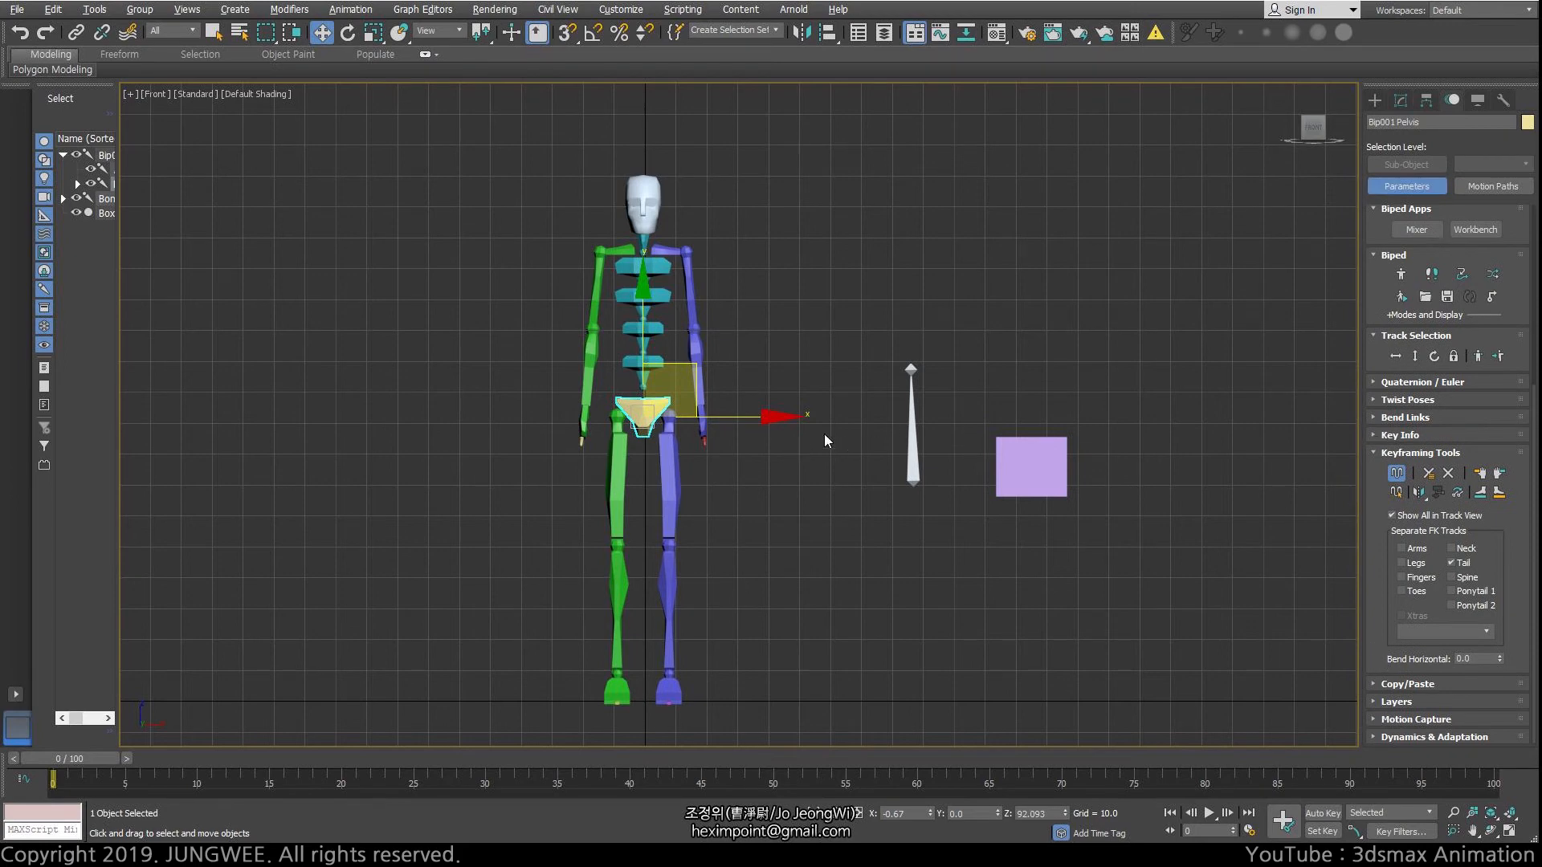
Step: Switch on Manipulate Subanims for the biped and toggle Enable Subanims off and back on
{"action": "left_click", "coordinate": [1399, 475]}
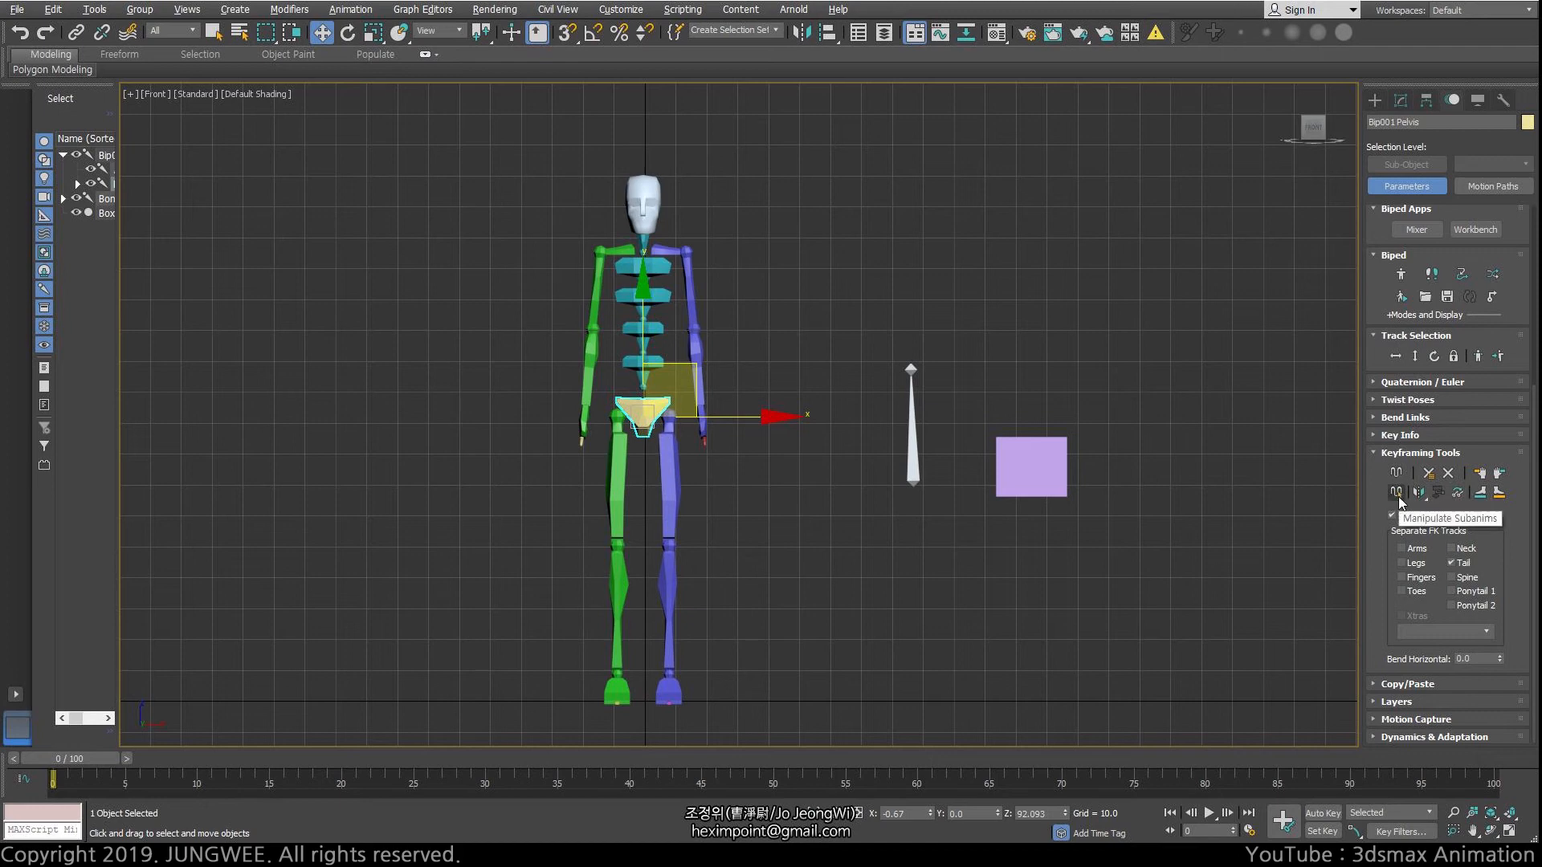
{"action": "left_click", "coordinate": [1397, 493]}
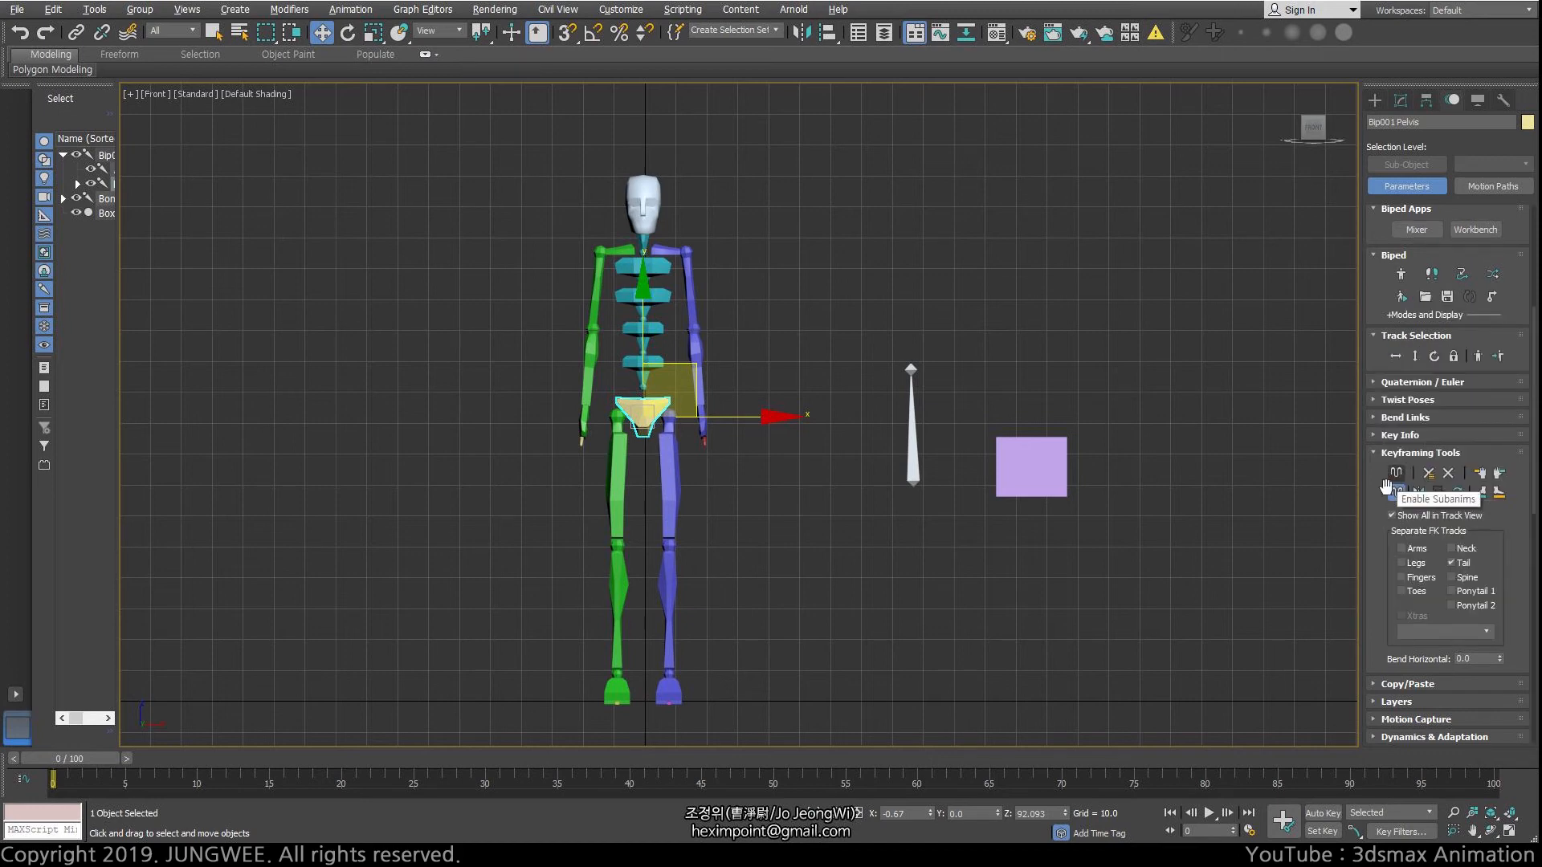
{"action": "left_click_drag", "start_coordinate": [1375, 514], "coordinate": [1365, 563]}
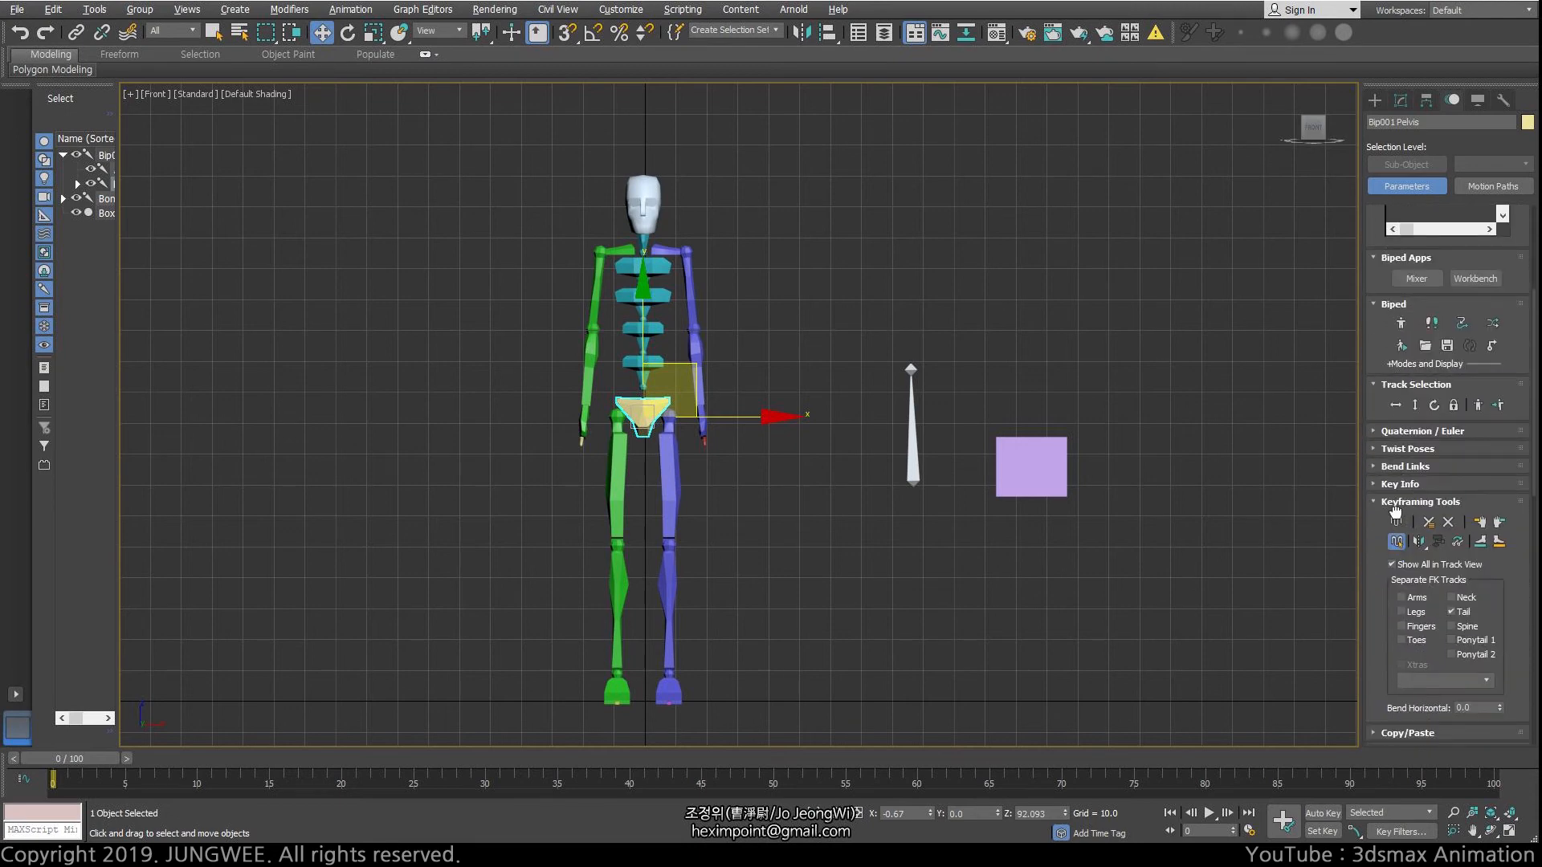
{"action": "left_click", "coordinate": [1397, 523]}
Step: Examine the Position, Rotation and Scale List layers of the pelvis
{"action": "scroll", "coordinate": [1374, 557], "scroll_direction": "down", "scroll_amount": 5}
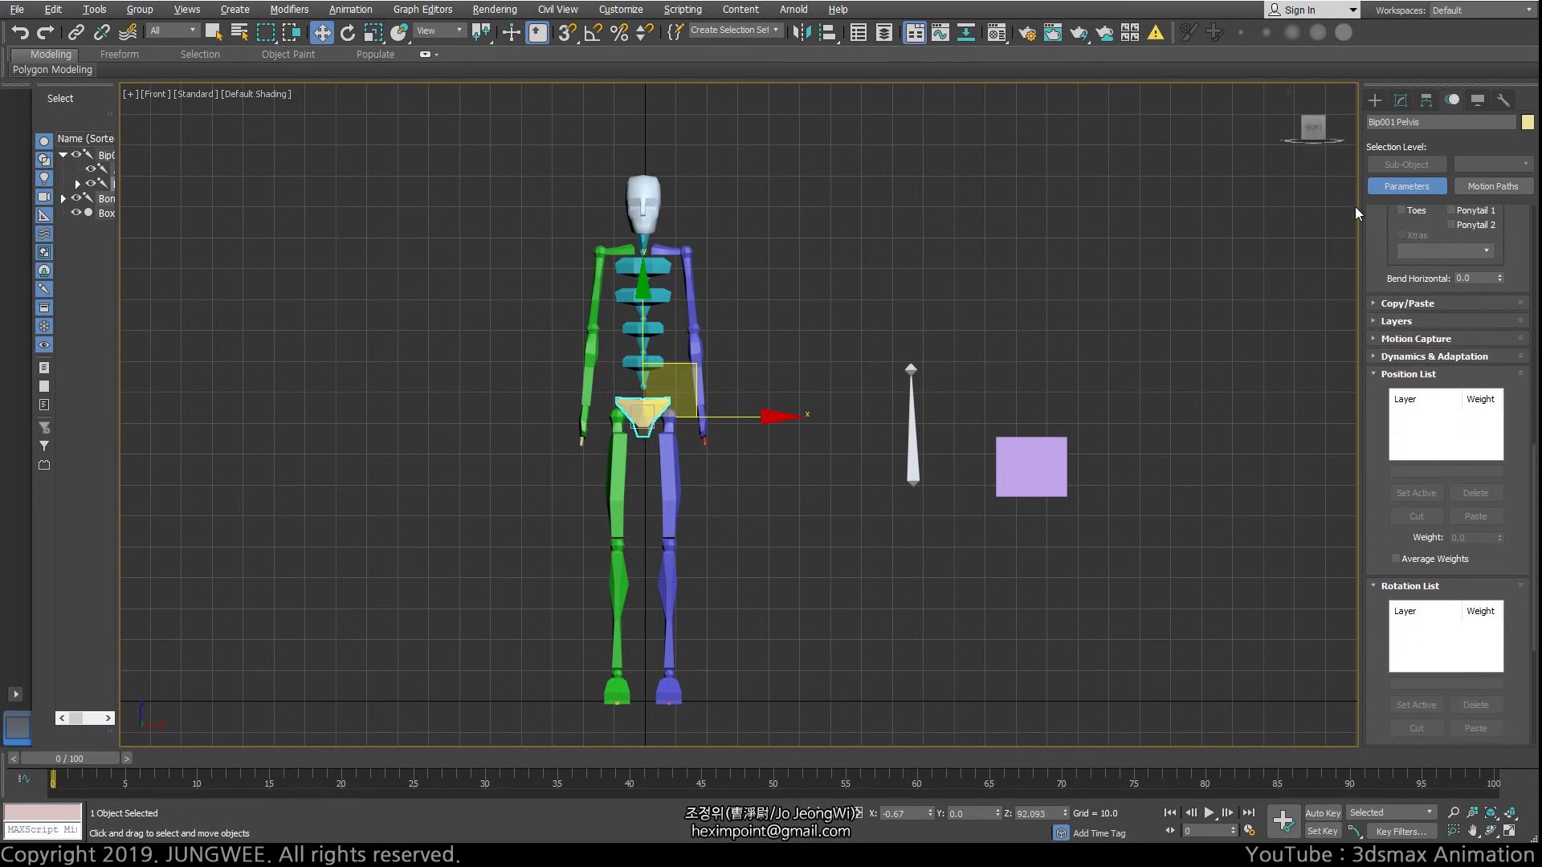
{"action": "scroll", "coordinate": [1401, 426], "scroll_direction": "down", "scroll_amount": 2}
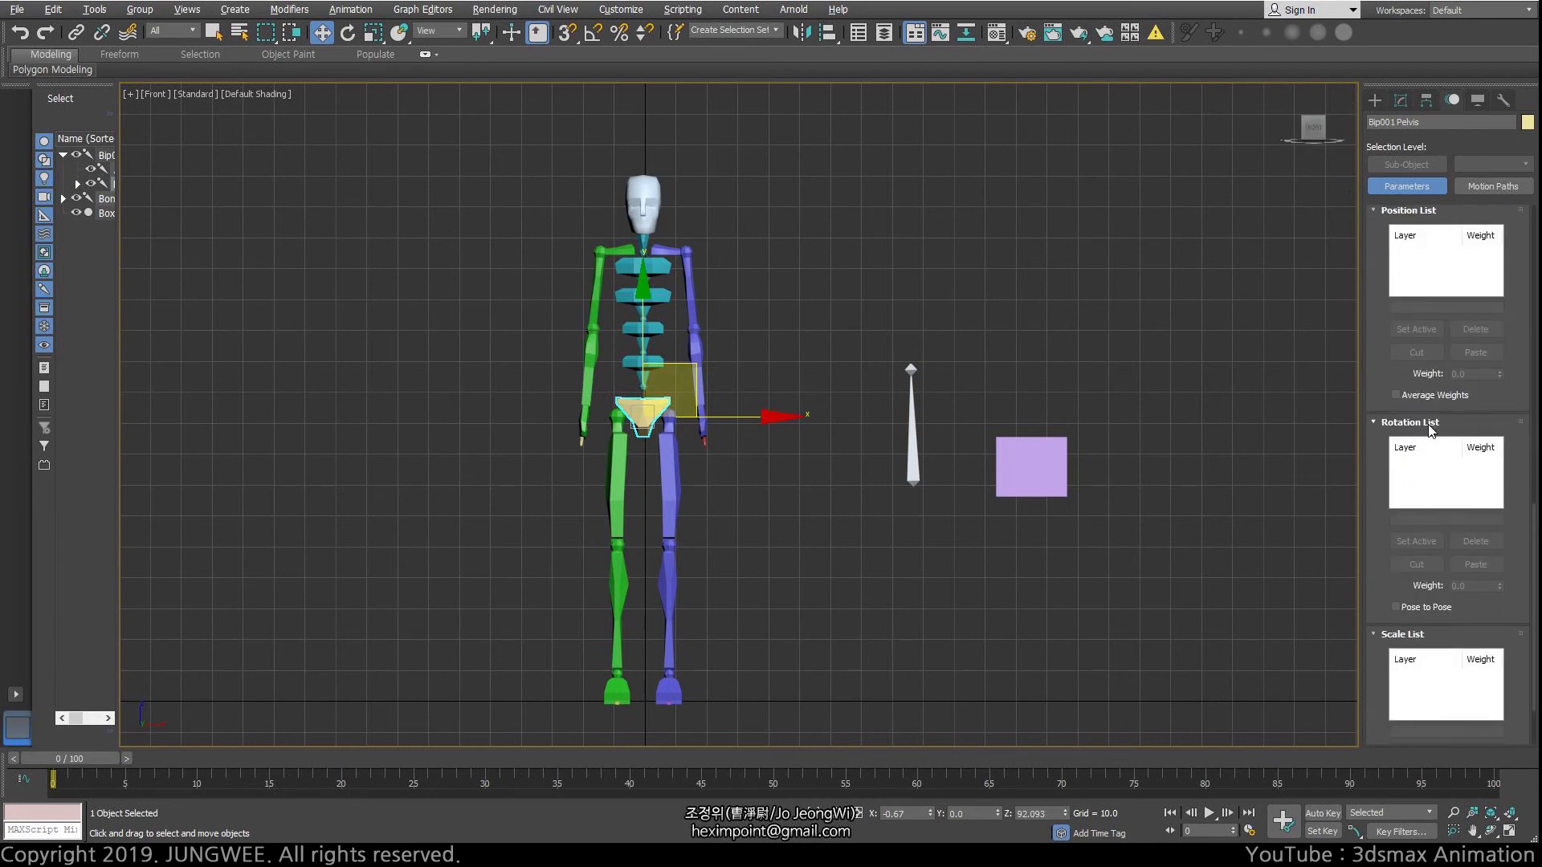
{"action": "left_click_drag", "start_coordinate": [1376, 533], "coordinate": [1368, 613]}
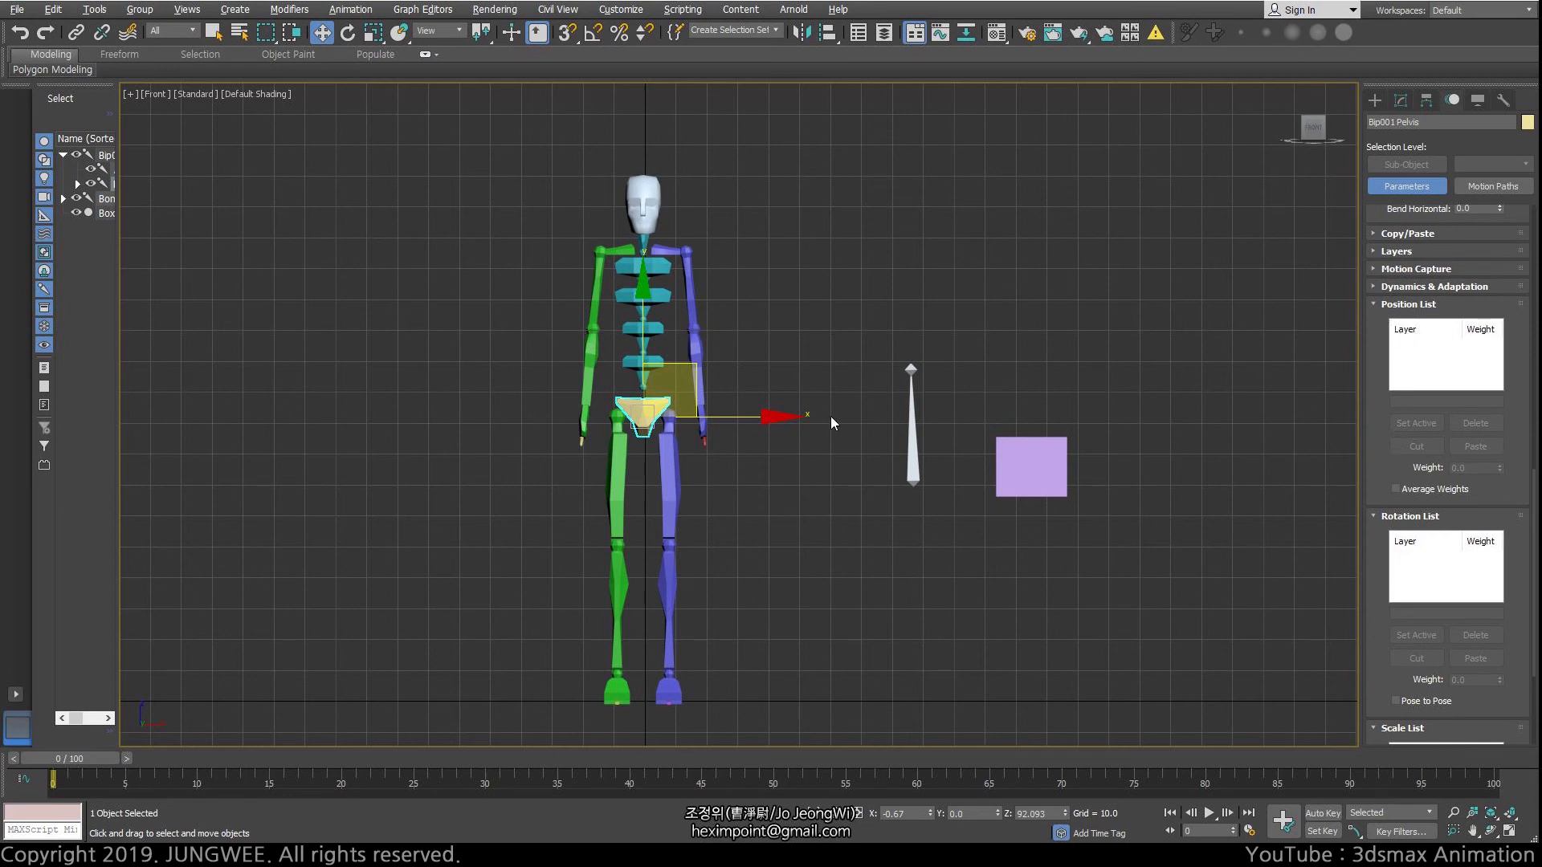
Step: Expand the Biped SubAnim entry of the biped's head and its BipRotationList to reach the Available slot
{"action": "left_click", "coordinate": [642, 205]}
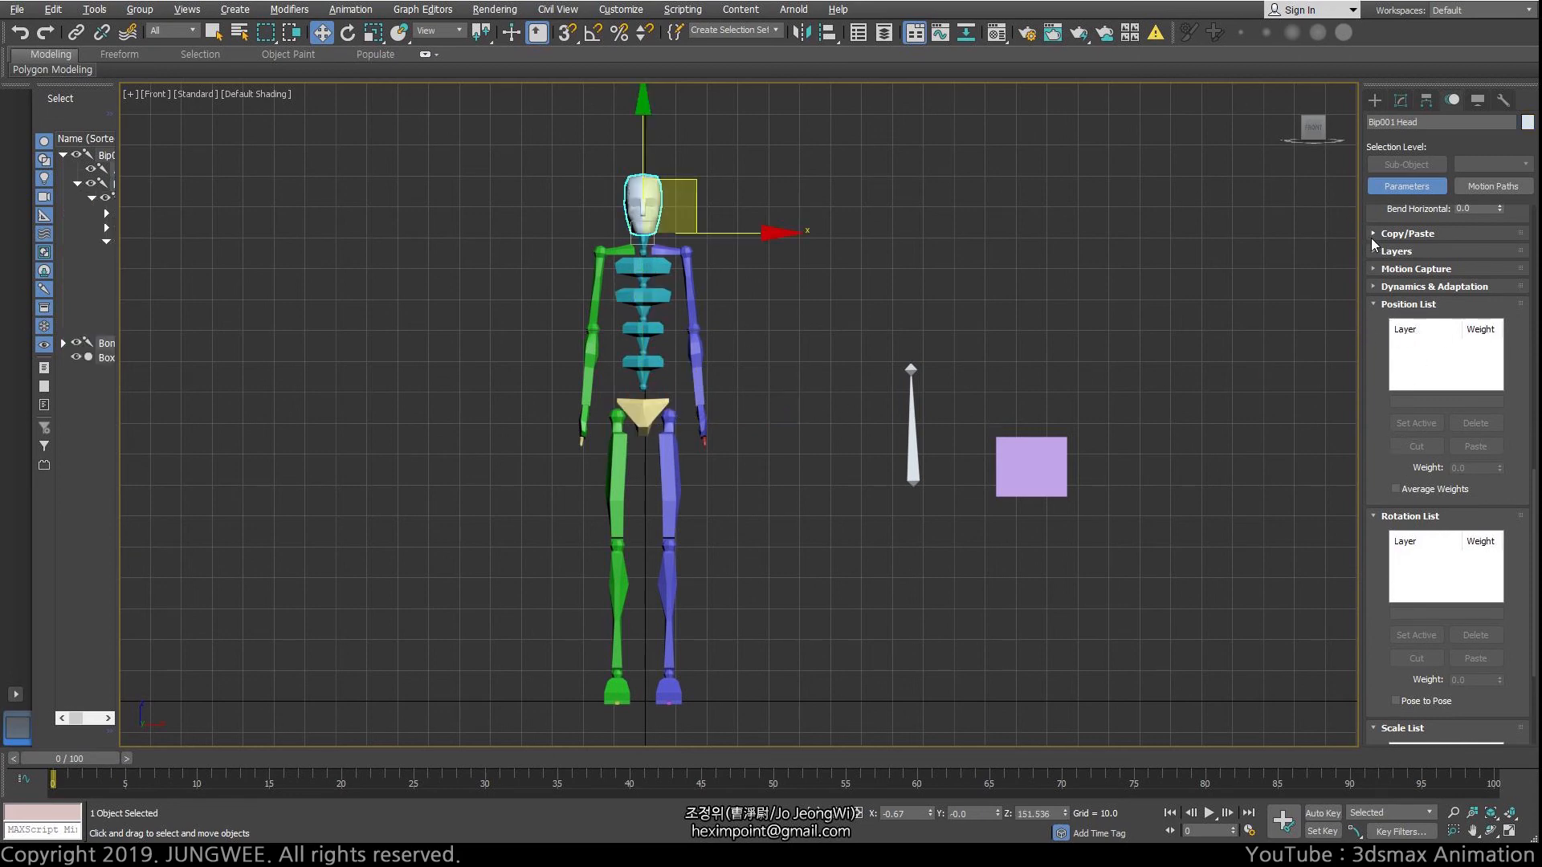
{"action": "scroll", "coordinate": [1372, 349], "scroll_direction": "up", "scroll_amount": 6}
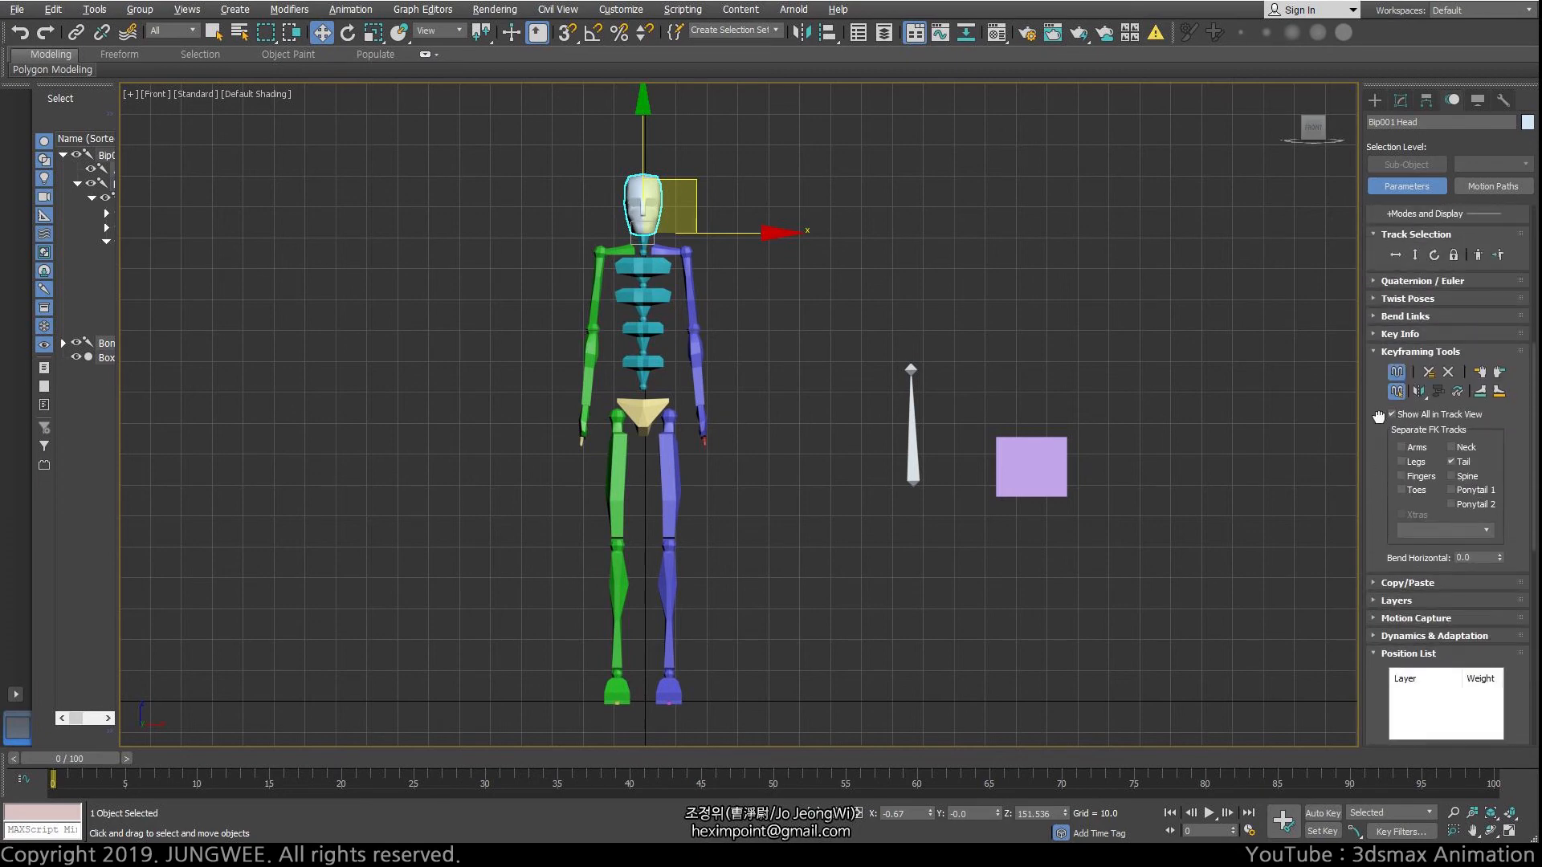
{"action": "scroll", "coordinate": [1378, 416], "scroll_direction": "up", "scroll_amount": 5}
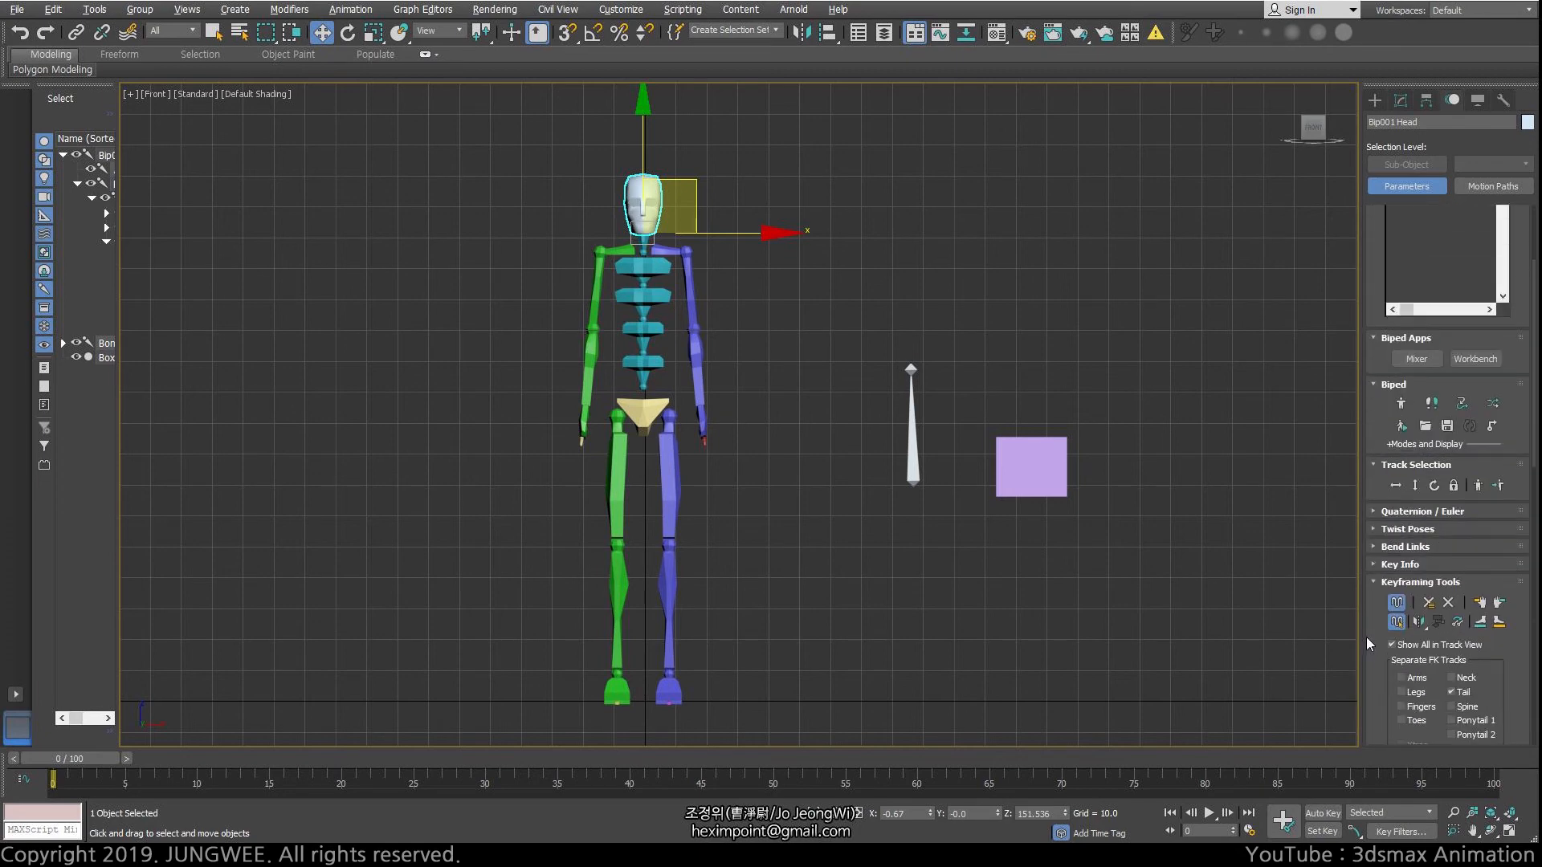
{"action": "left_click", "coordinate": [1428, 263]}
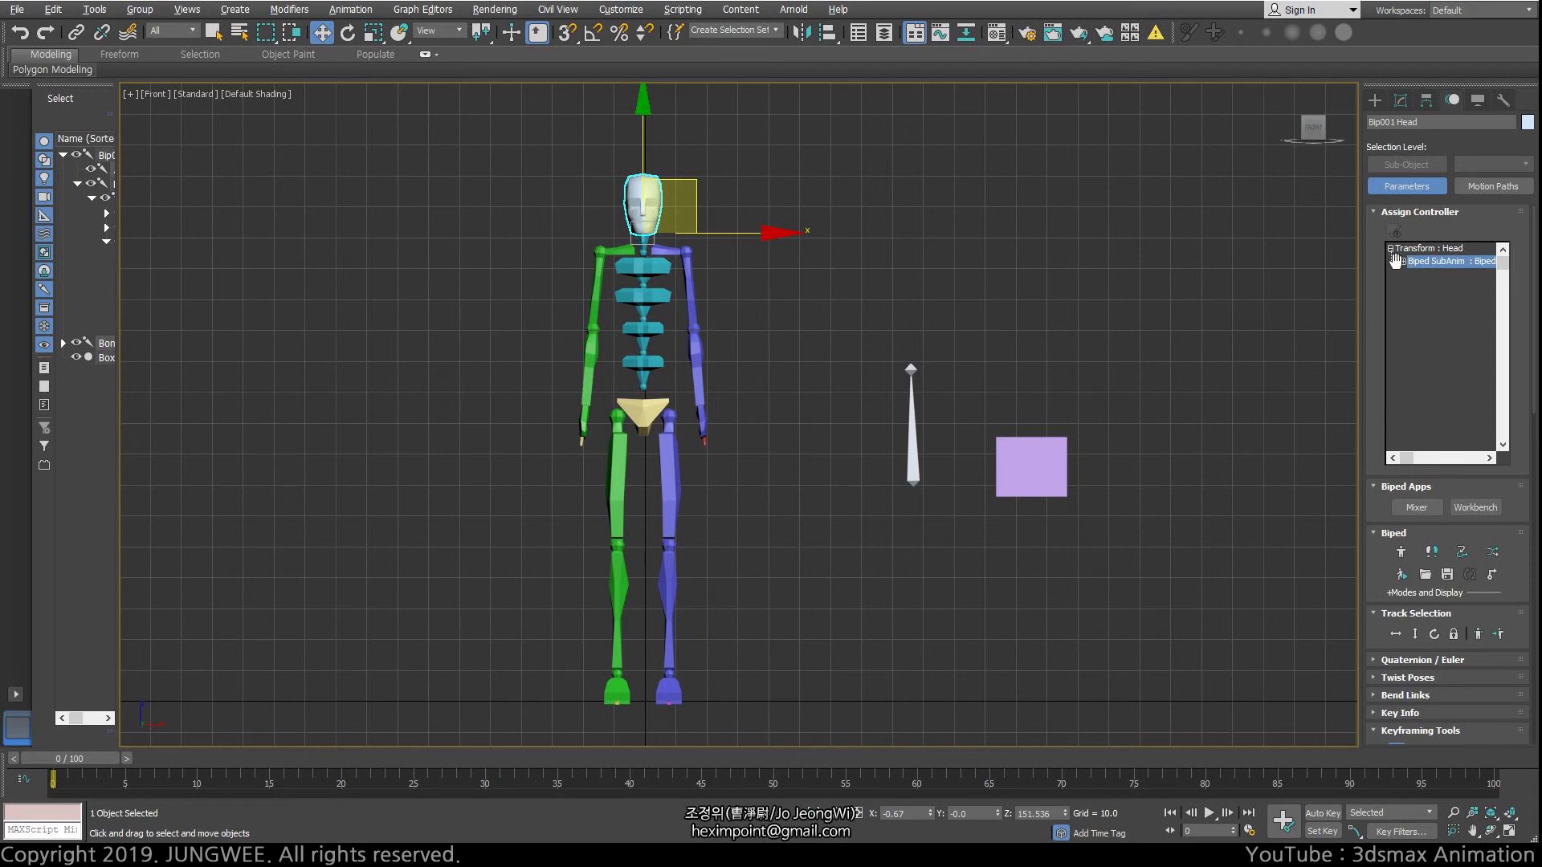
{"action": "left_click", "coordinate": [1403, 261]}
{"action": "left_click", "coordinate": [1446, 276]}
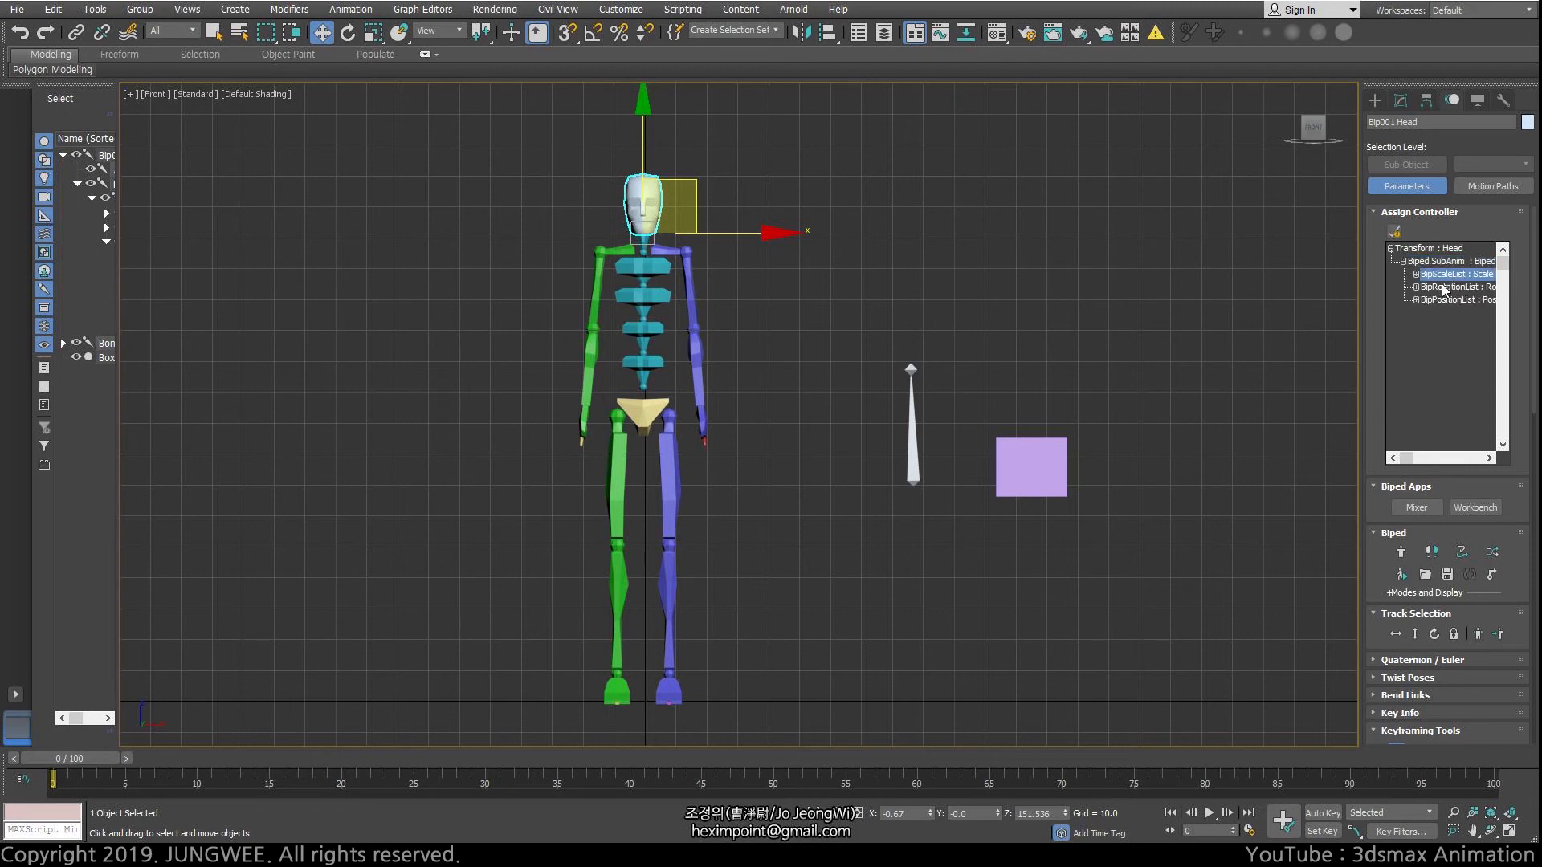
{"action": "left_click", "coordinate": [1465, 288]}
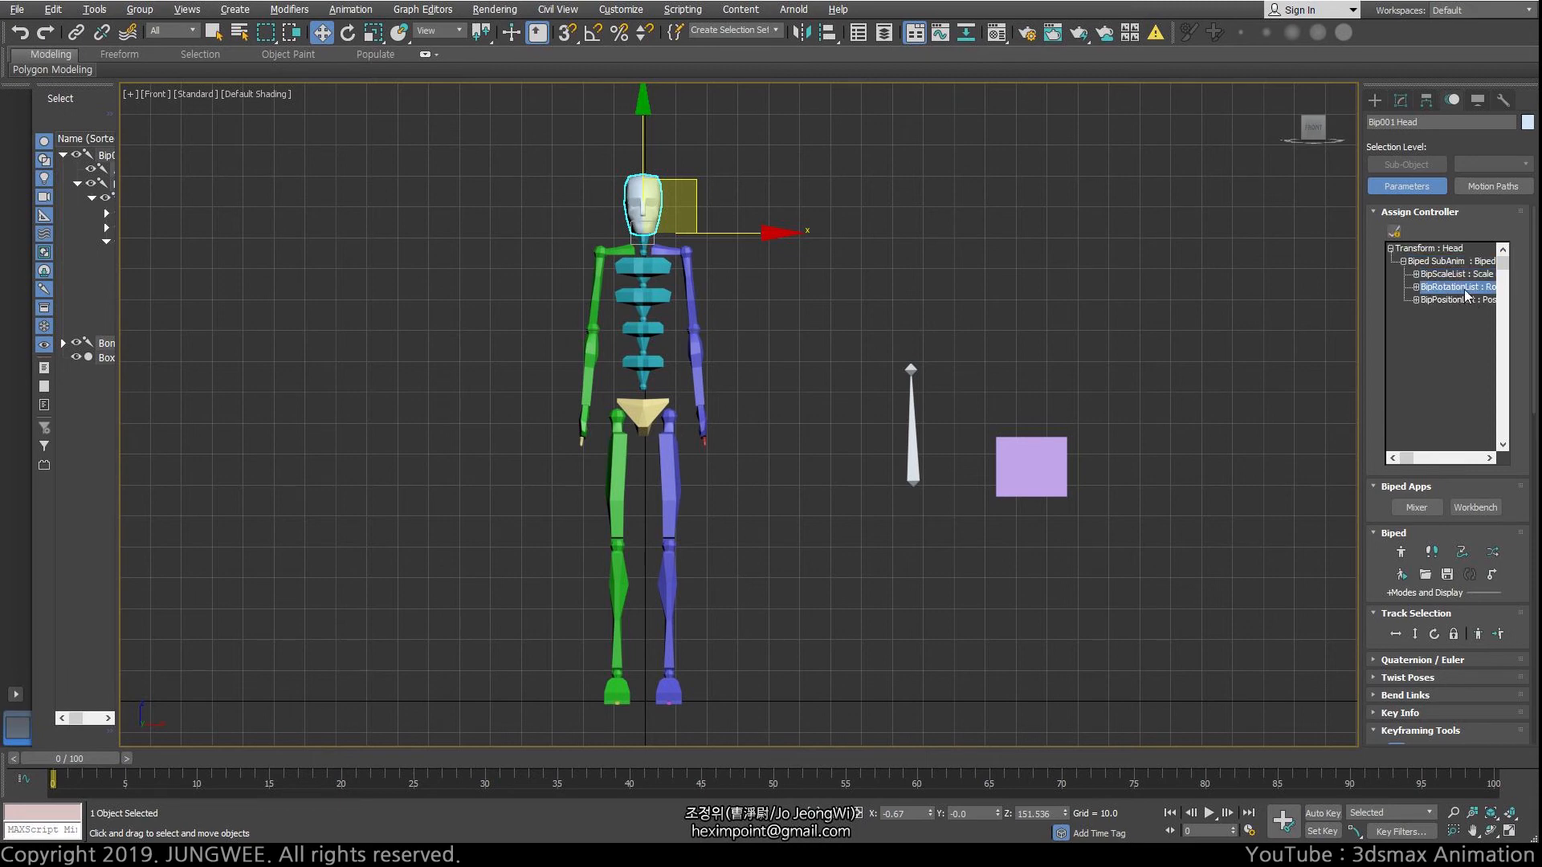
{"action": "left_click", "coordinate": [1418, 287]}
{"action": "mouse_move", "coordinate": [1404, 458]}
{"action": "left_mouse_down"}
{"action": "mouse_move", "coordinate": [1423, 455]}
{"action": "mouse_move", "coordinate": [1410, 455]}
{"action": "left_mouse_up"}
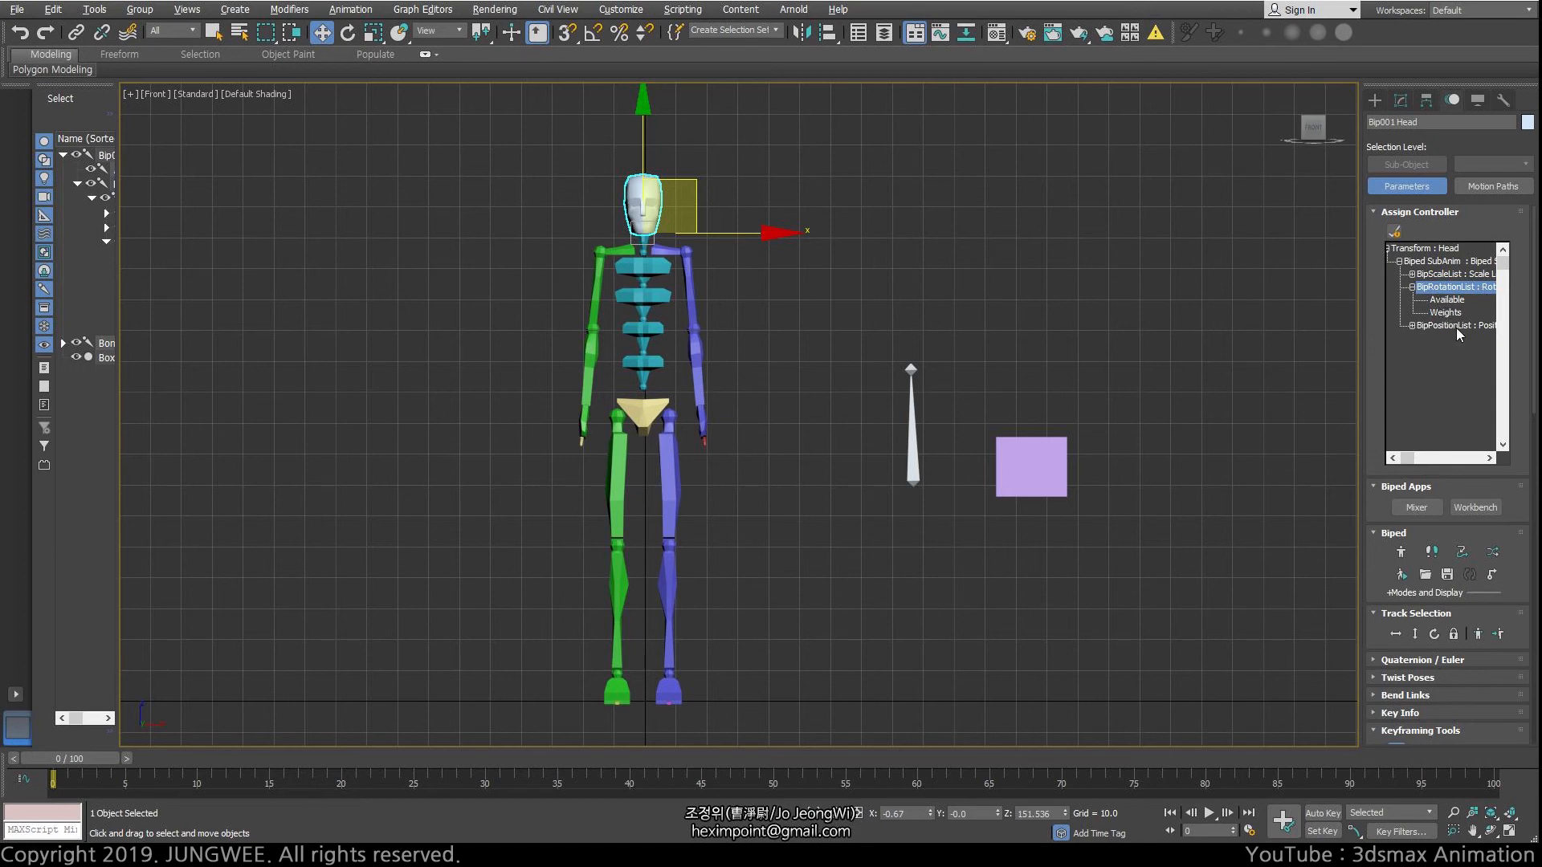
Step: Assign an Euler XYZ controller to the Available slot of the head's BipRotationList
{"action": "left_click", "coordinate": [1447, 301]}
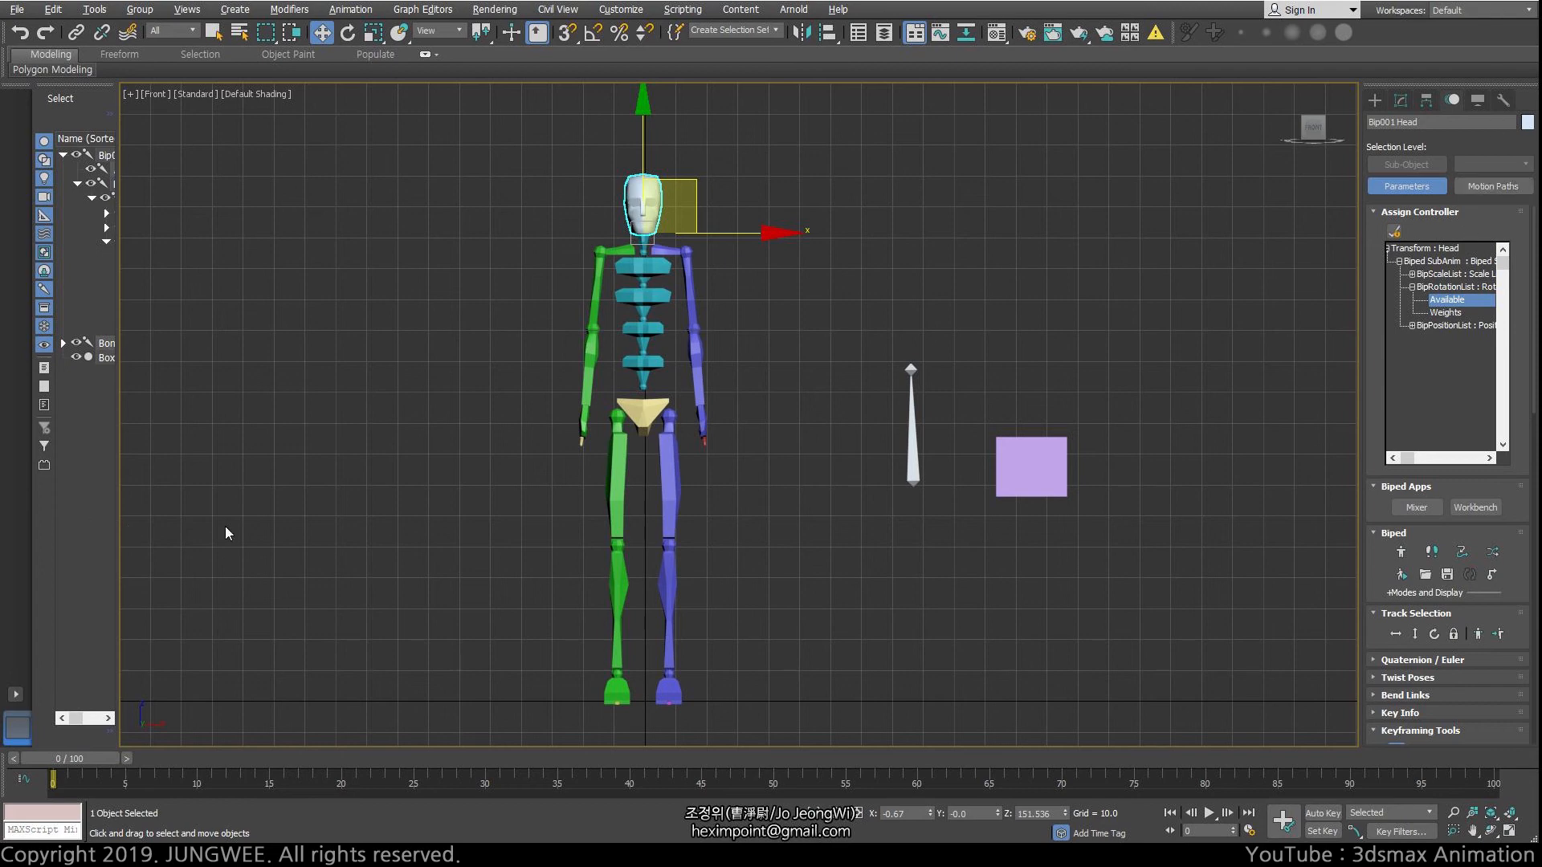
{"action": "left_click", "coordinate": [1396, 234]}
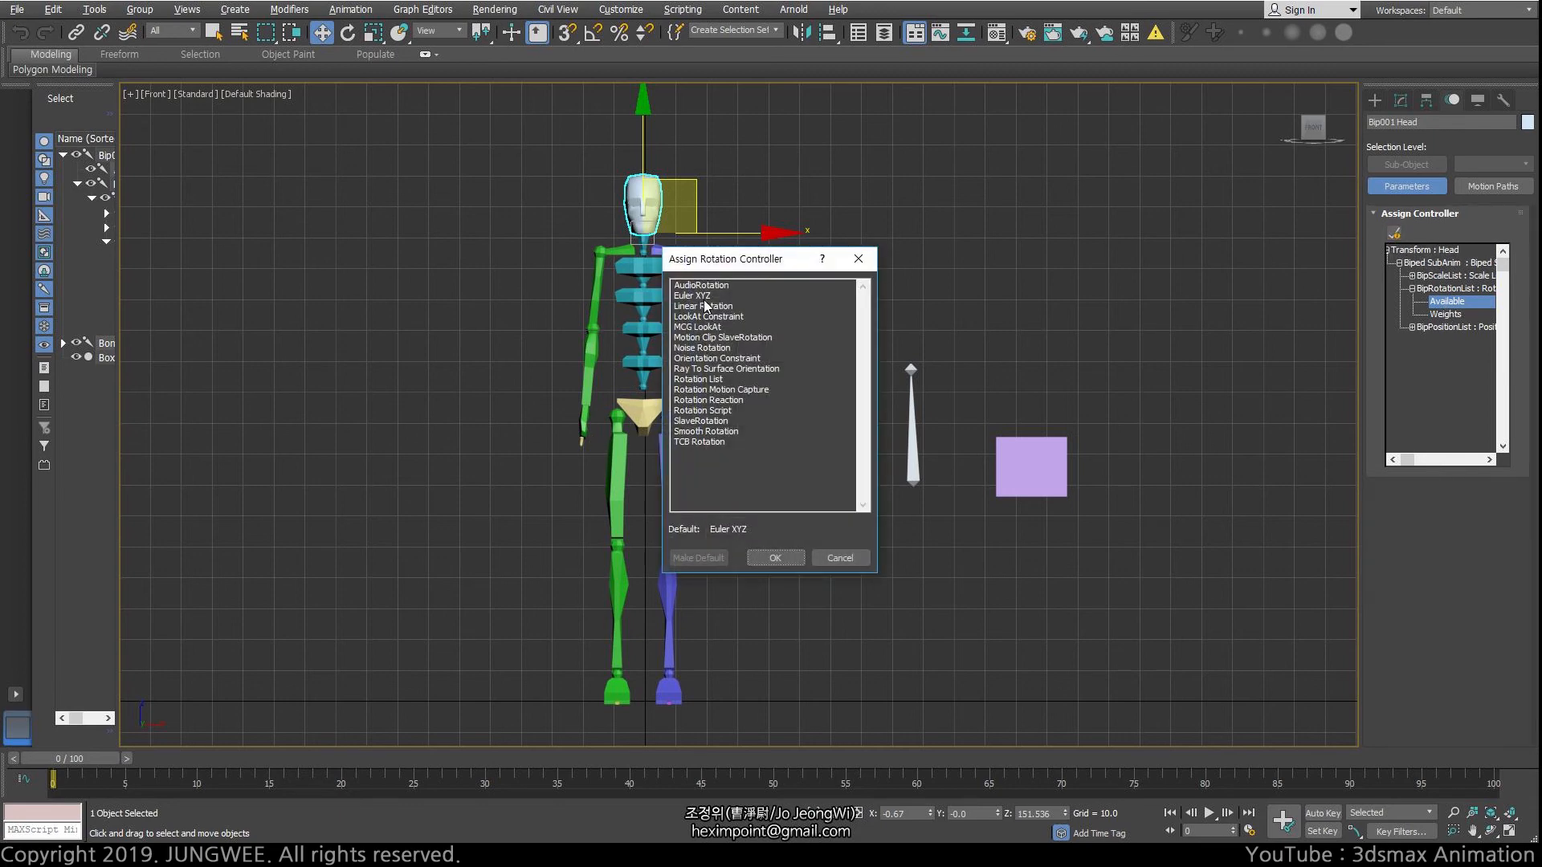
{"action": "left_click", "coordinate": [707, 306]}
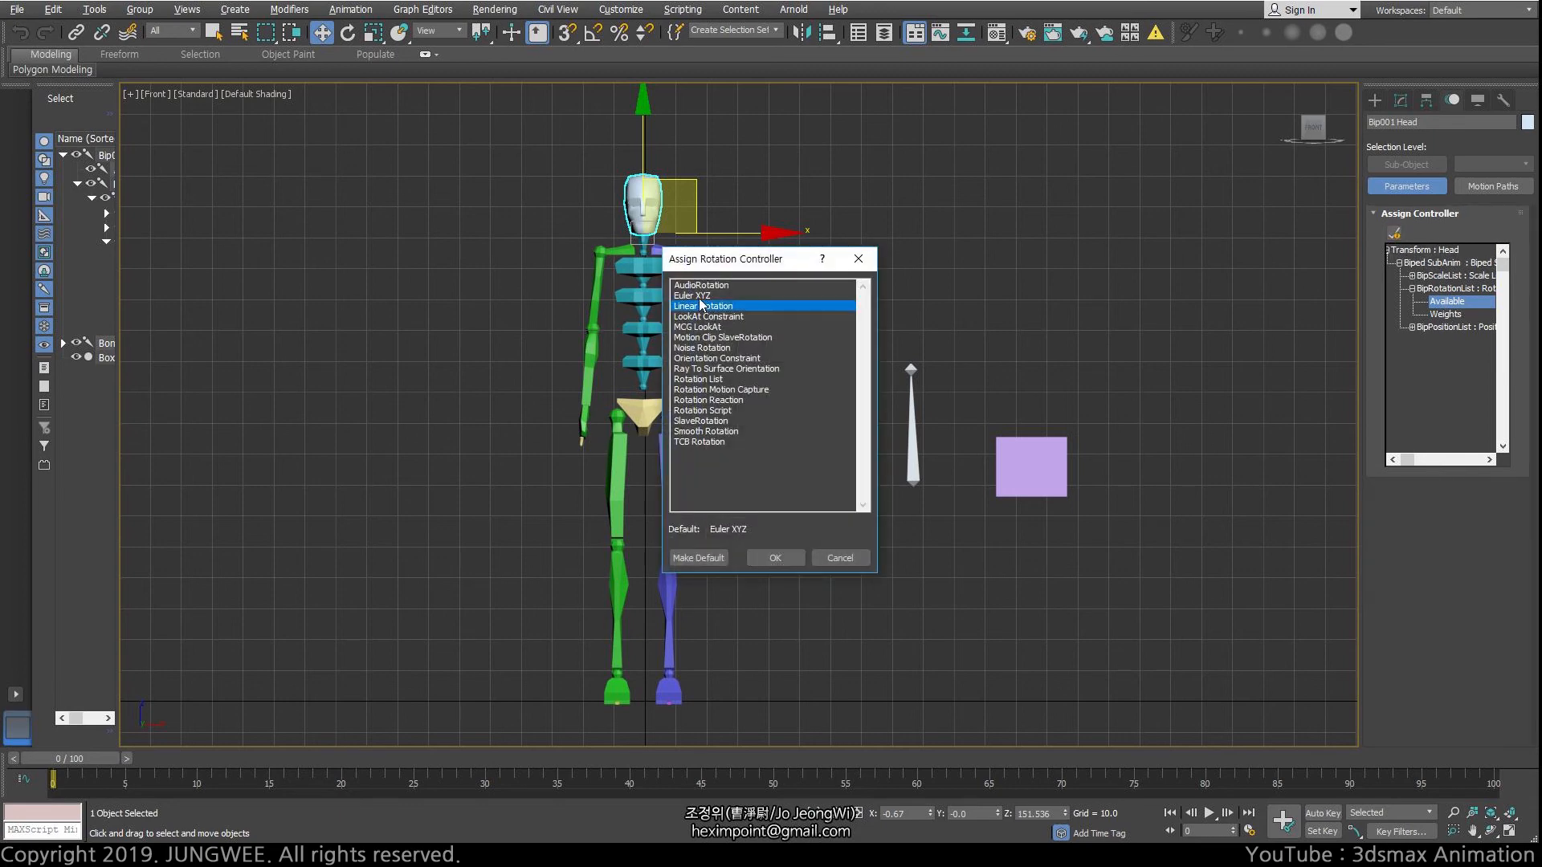
{"action": "double_click", "coordinate": [700, 299]}
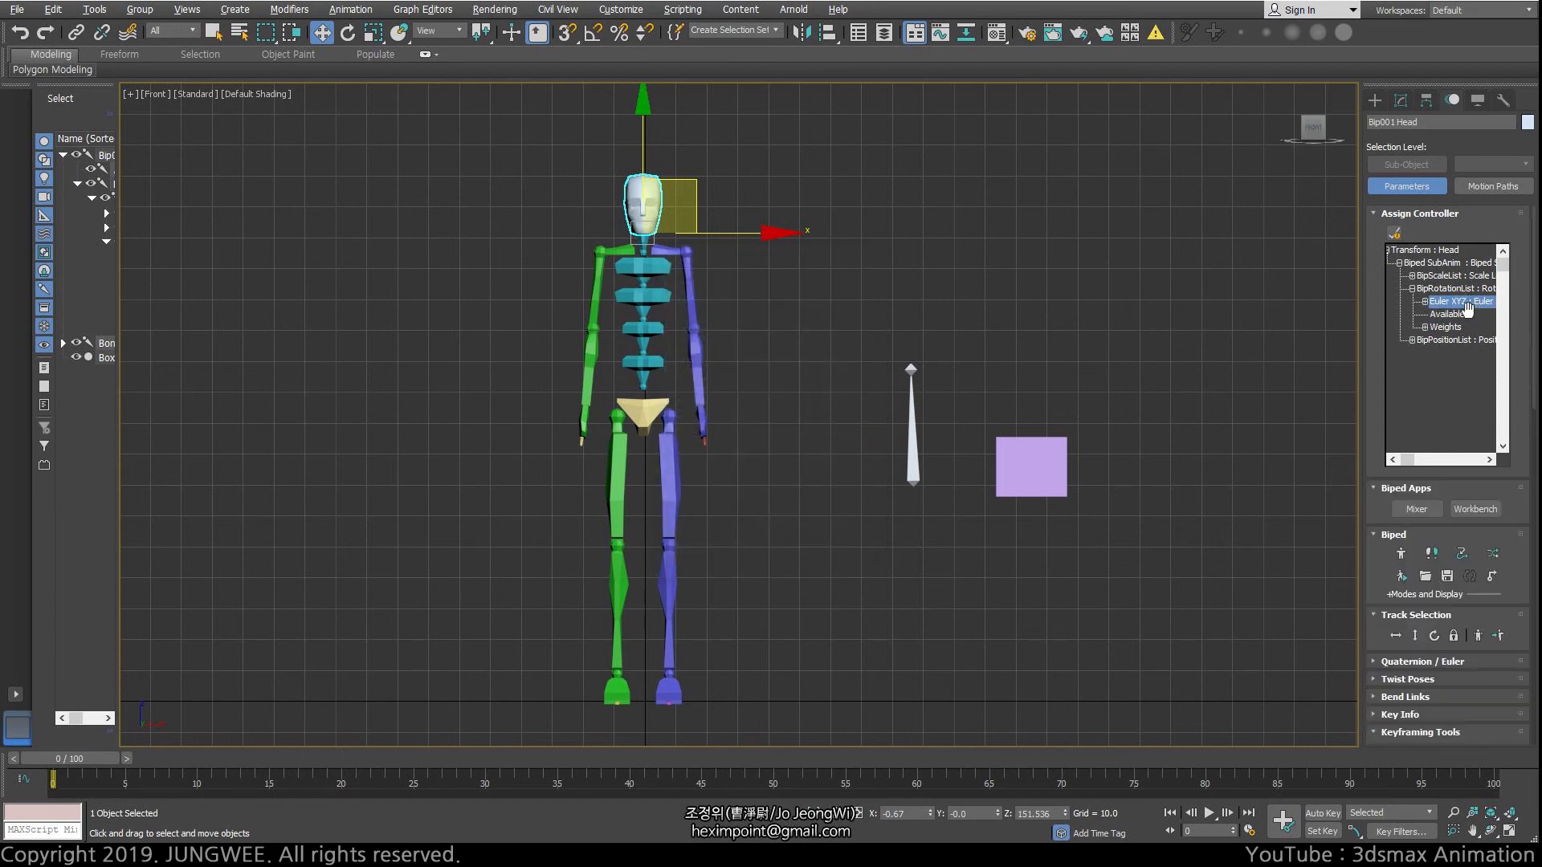
Step: Set the Euler XYZ layer active in the head's Rotation List
{"action": "scroll", "coordinate": [1379, 586], "scroll_direction": "down", "scroll_amount": 8}
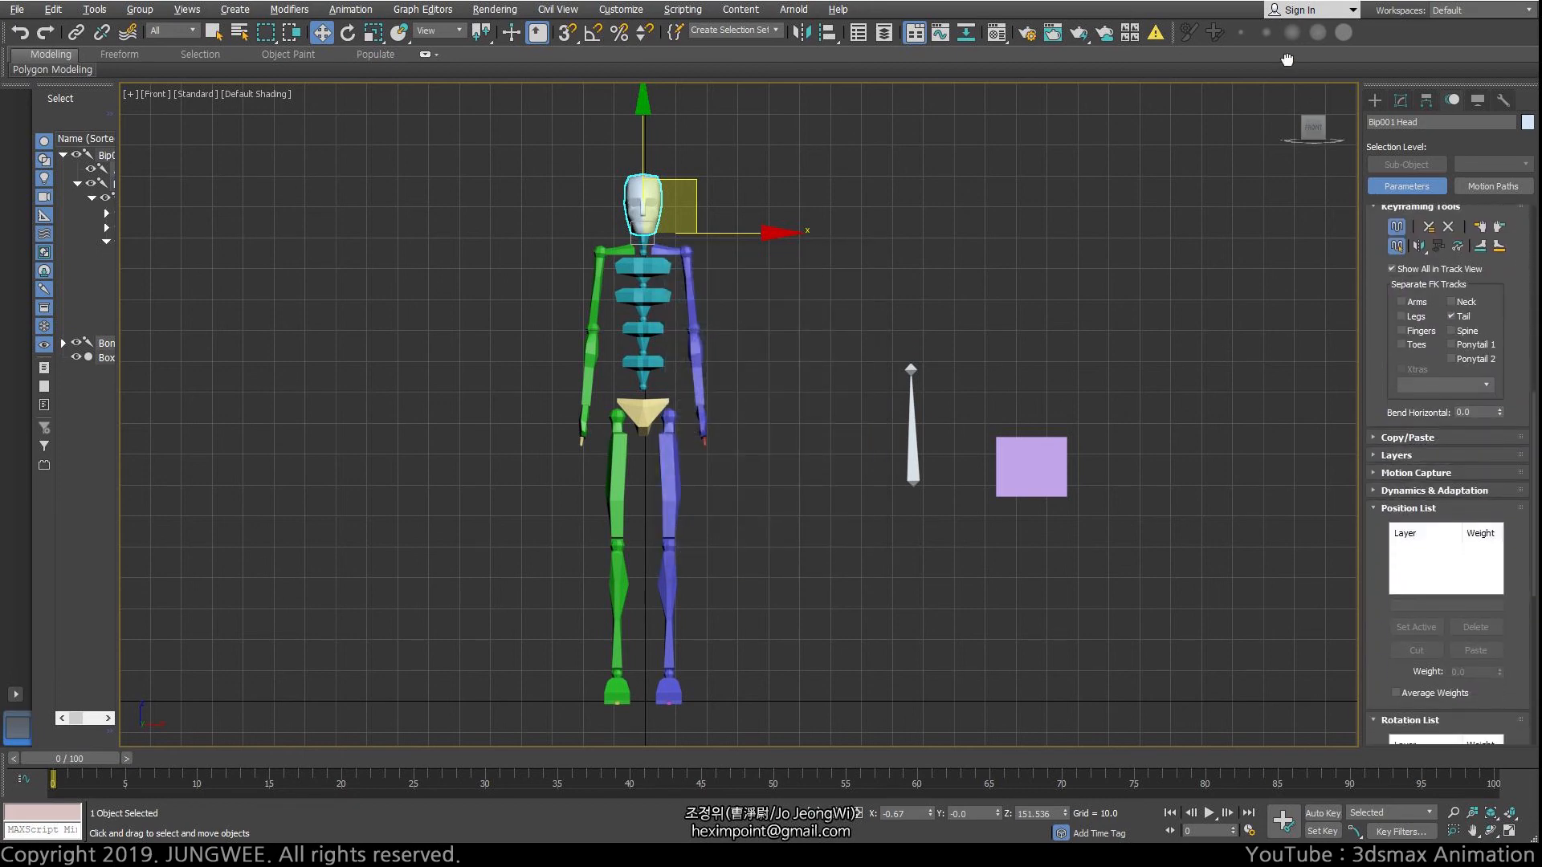
{"action": "scroll", "coordinate": [1381, 395], "scroll_direction": "down", "scroll_amount": 3}
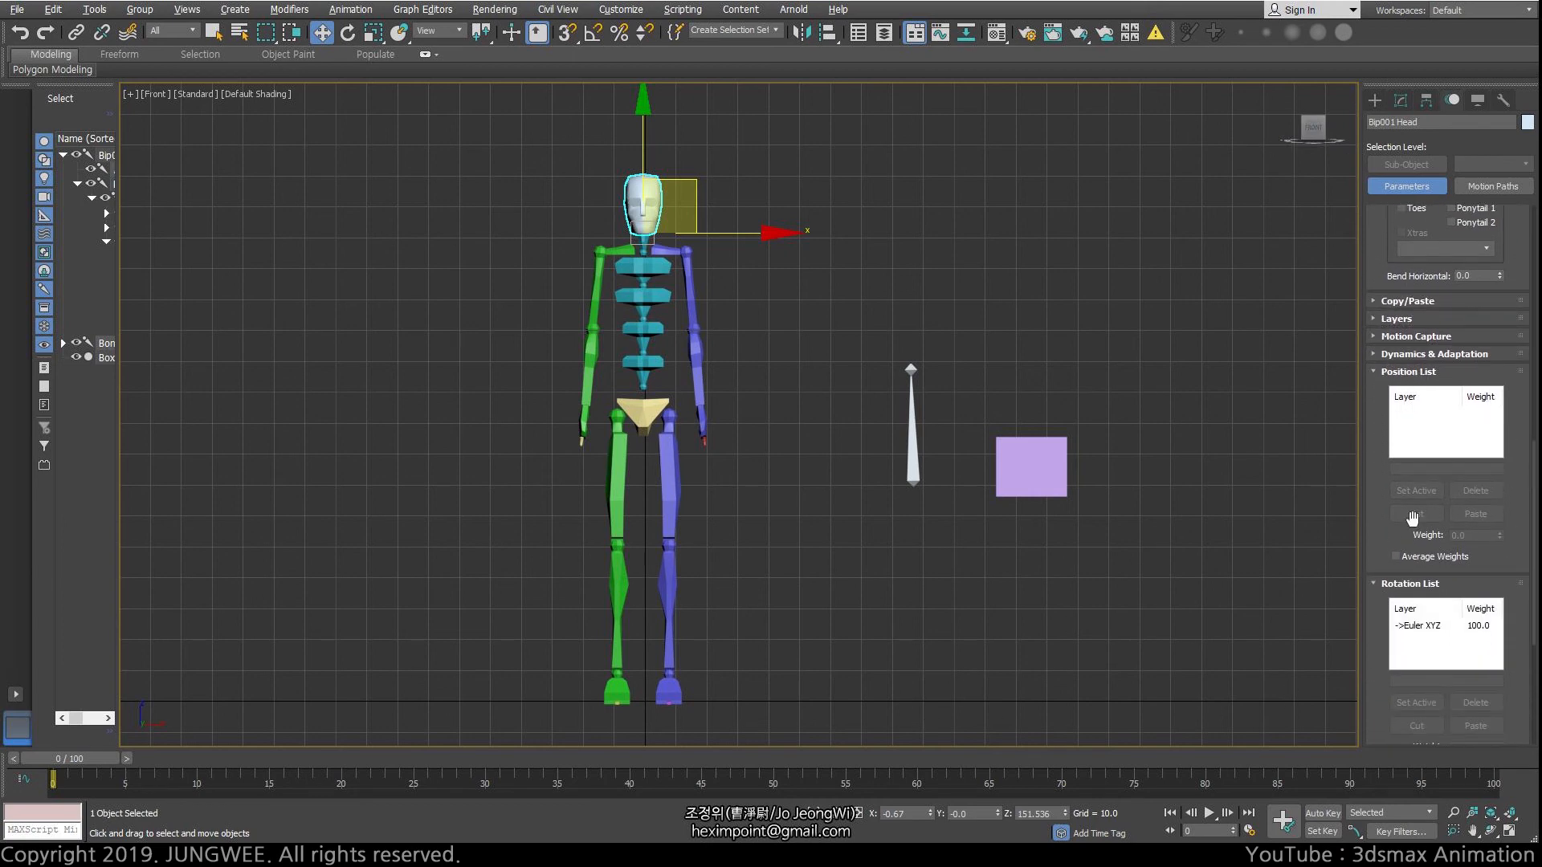
{"action": "left_click", "coordinate": [1414, 627]}
{"action": "left_click_drag", "start_coordinate": [1383, 665], "coordinate": [1365, 507]}
{"action": "left_click", "coordinate": [1415, 547]}
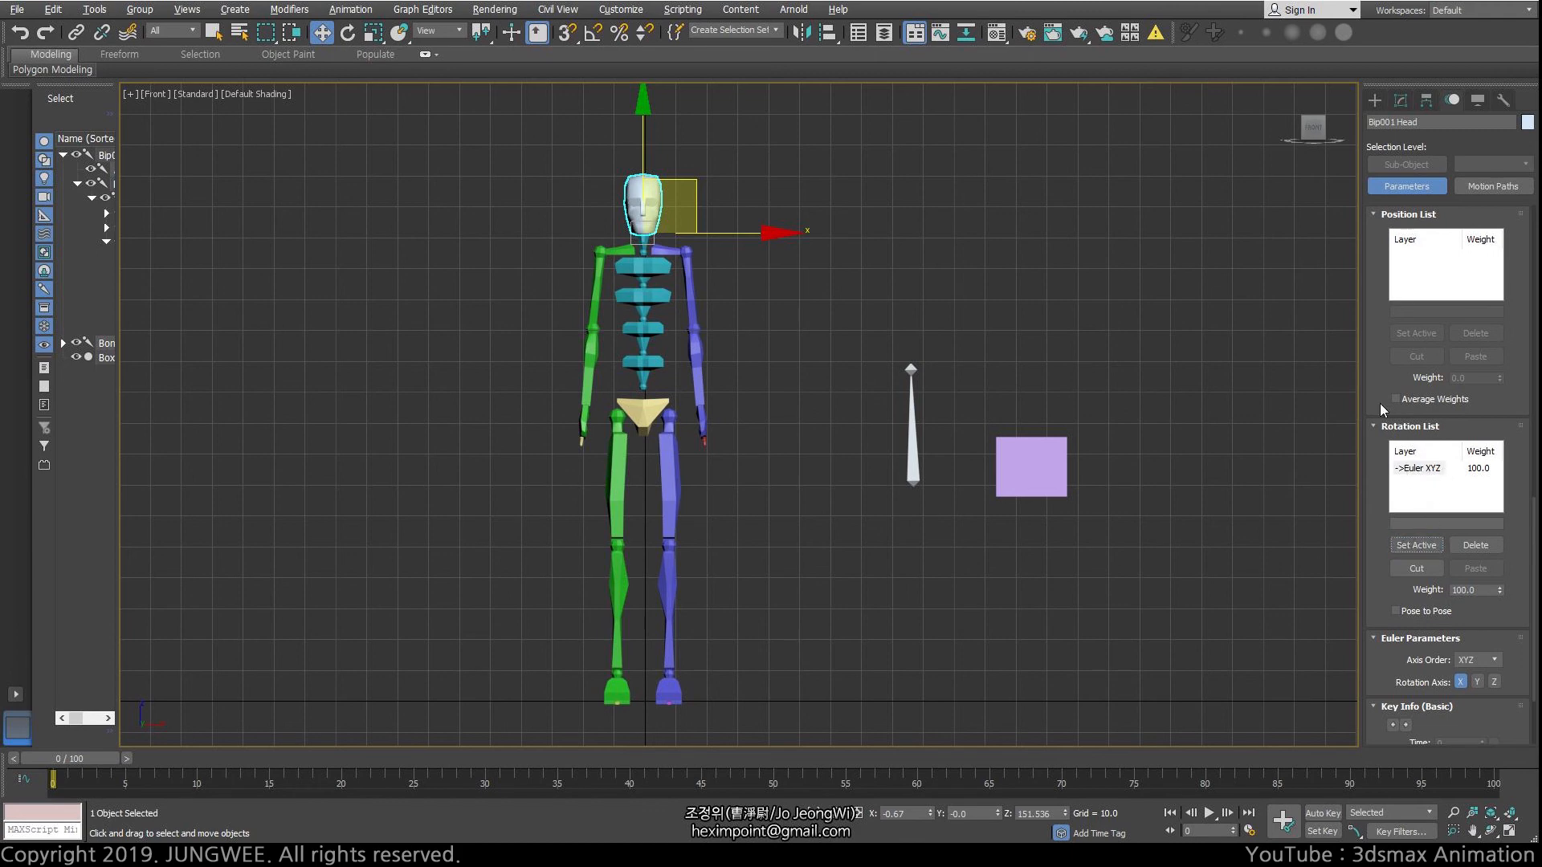
{"action": "left_click_drag", "start_coordinate": [1387, 354], "coordinate": [1393, 657]}
{"action": "scroll", "coordinate": [1398, 634], "scroll_direction": "down", "scroll_amount": 3}
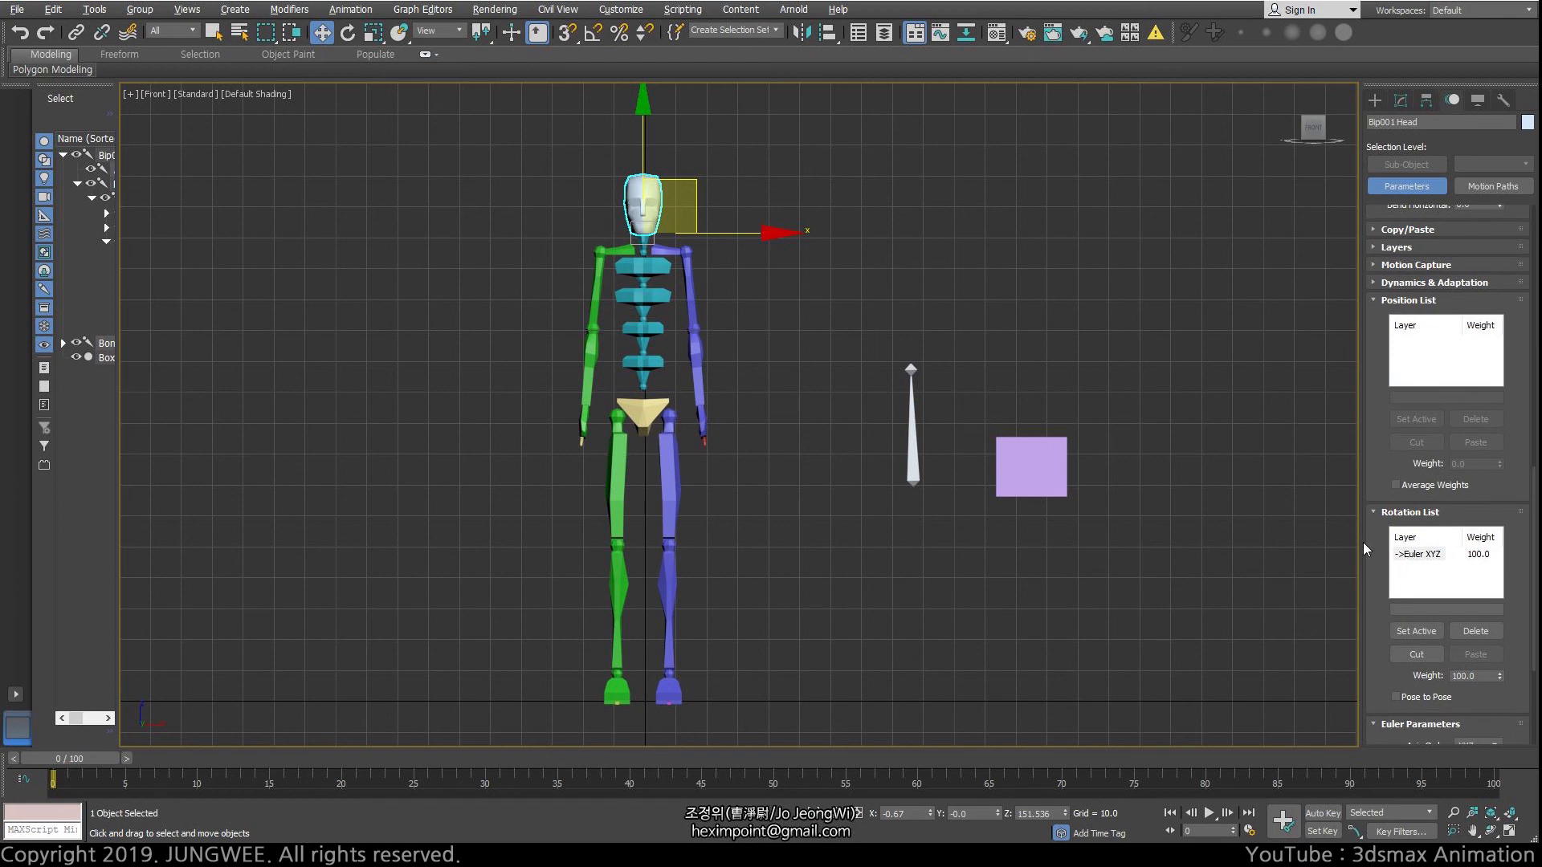
Step: Select the Euler XYZ layer in the head's Rotation List and check which animation constraints are available for it
{"action": "left_click_drag", "start_coordinate": [1383, 356], "coordinate": [1271, 220]}
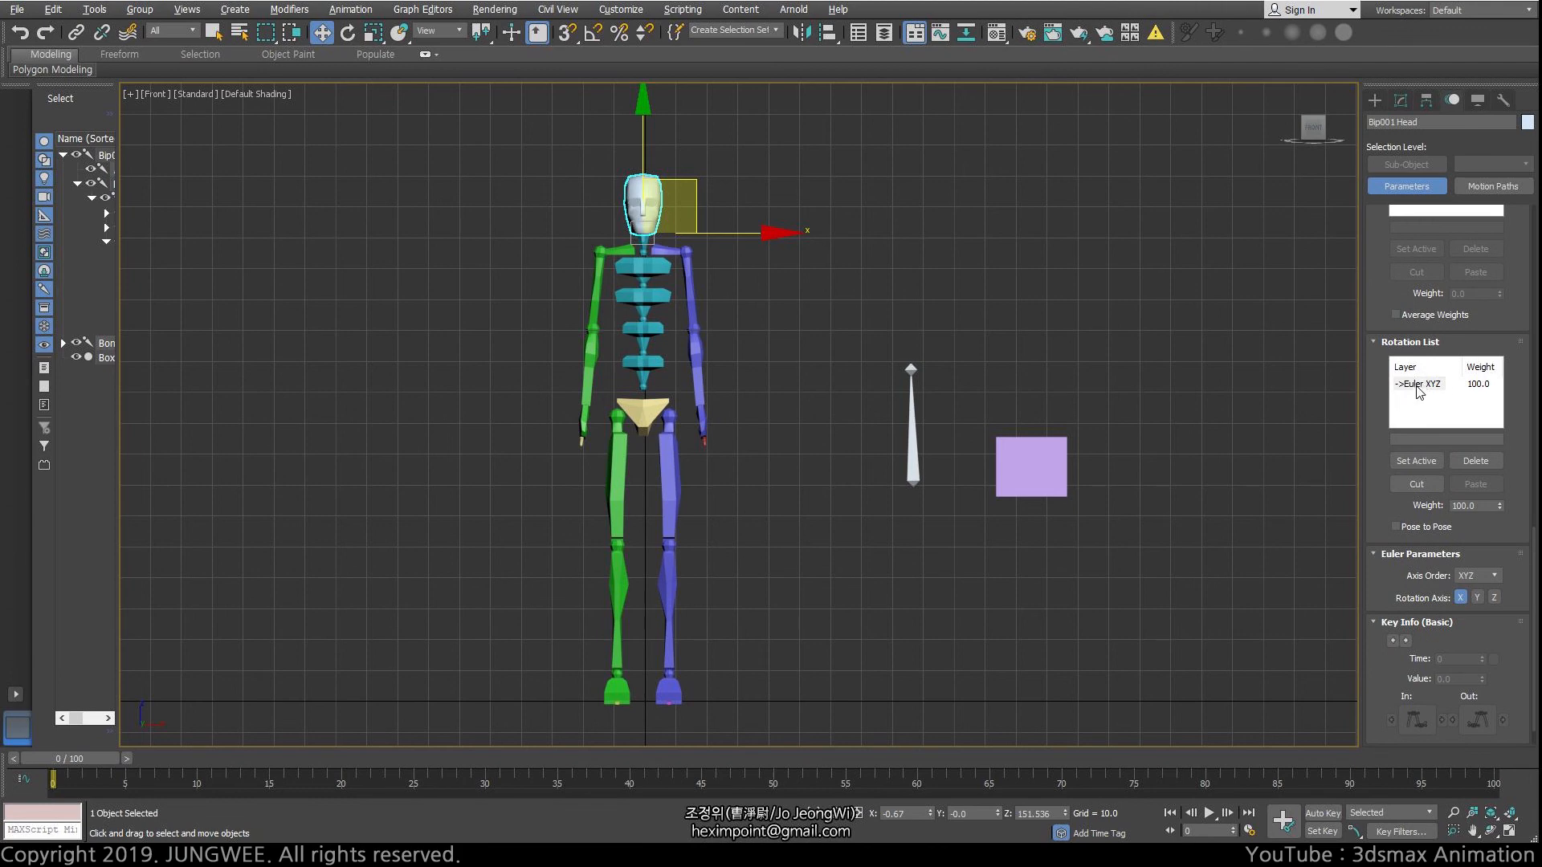
{"action": "left_click", "coordinate": [1417, 392]}
{"action": "left_click", "coordinate": [371, 10]}
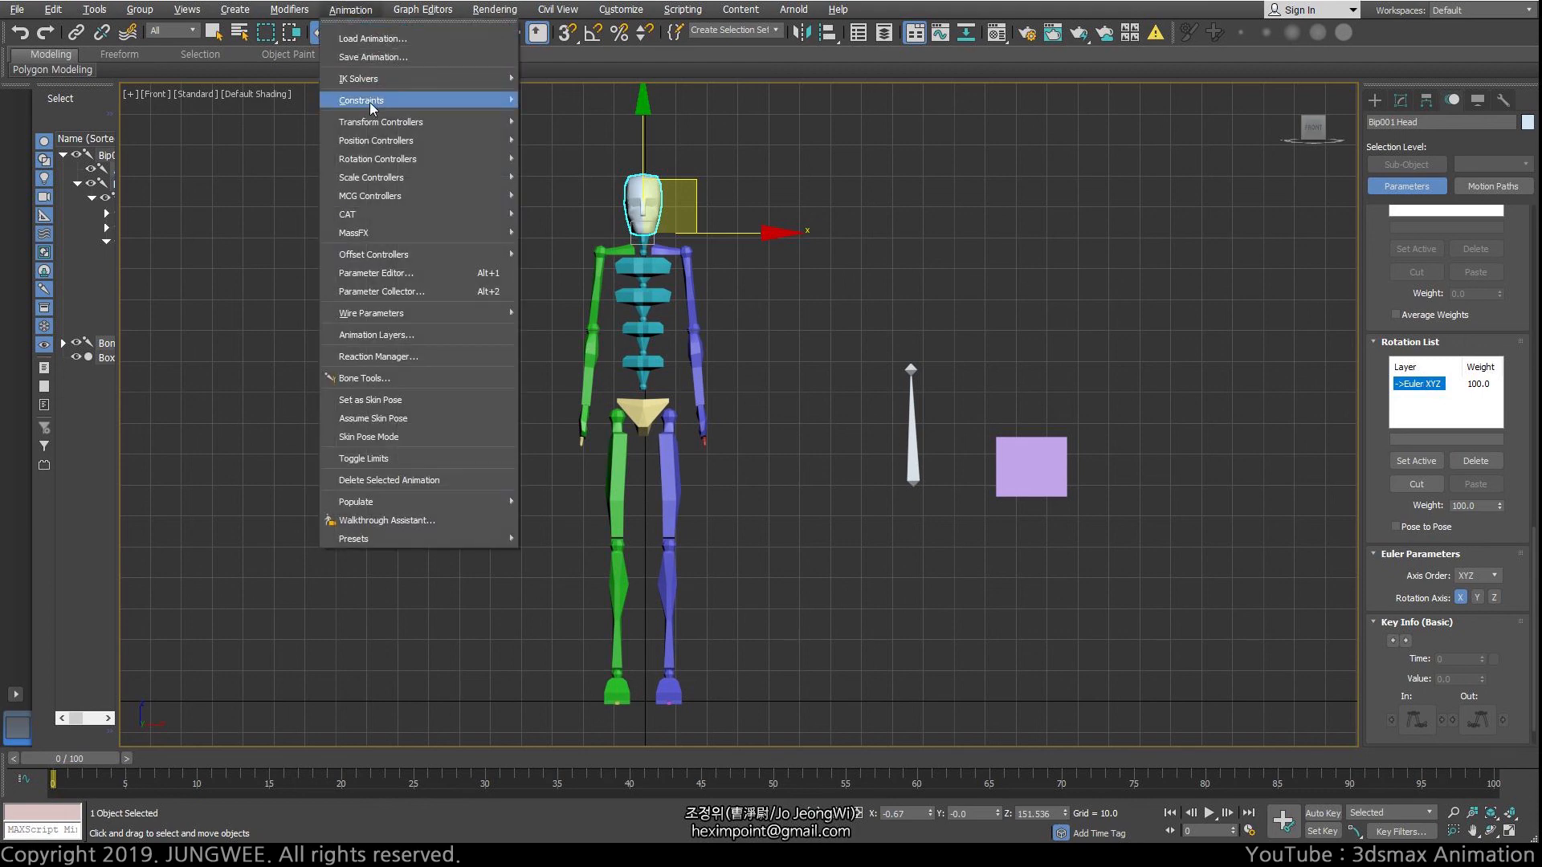
{"action": "mouse_move", "coordinate": [369, 101]}
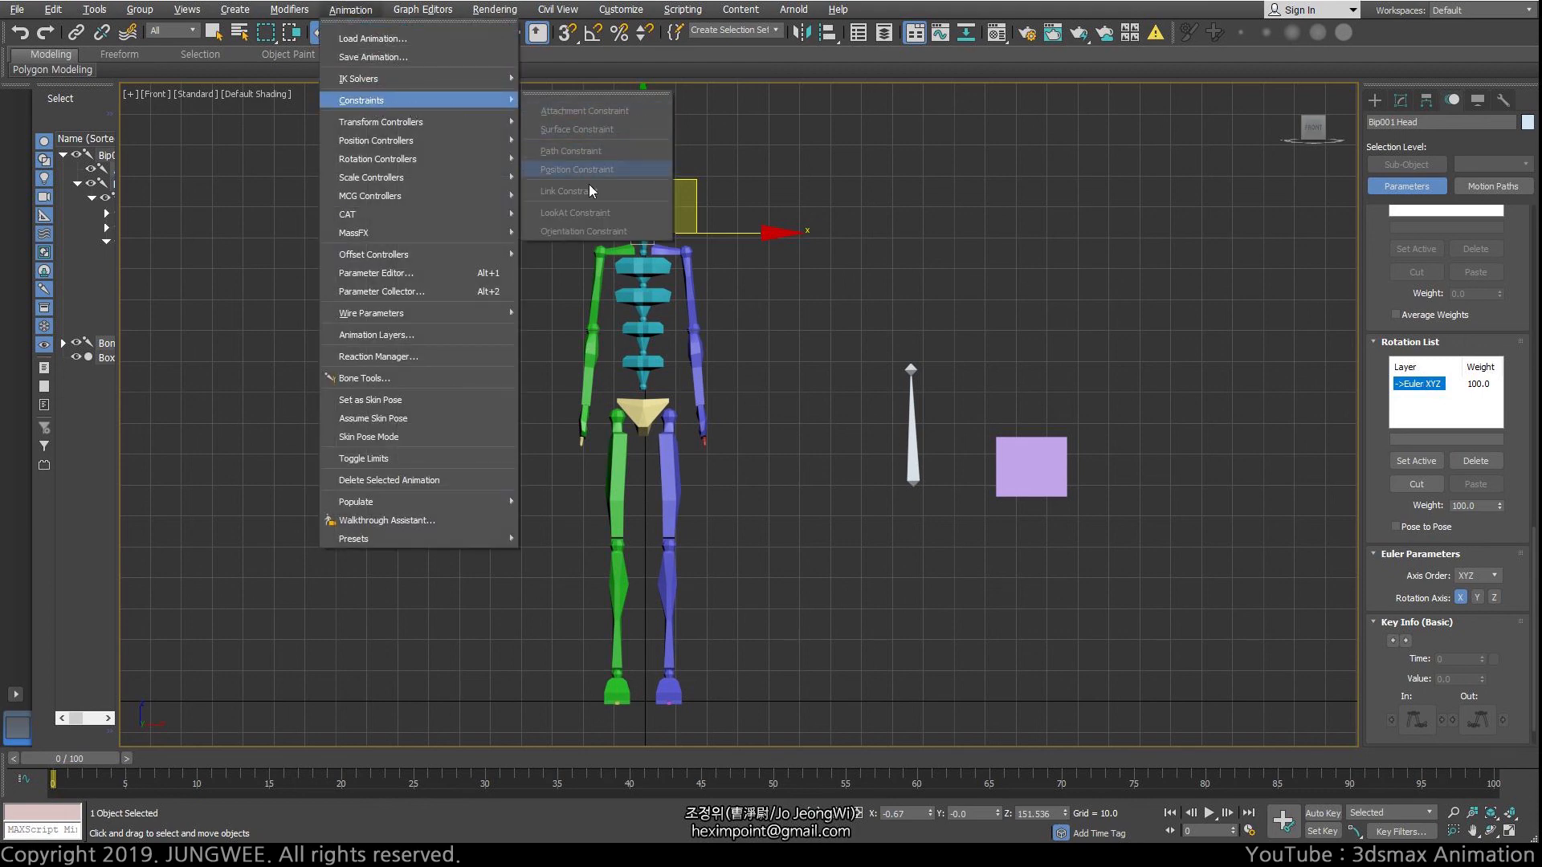
{"action": "left_click", "coordinate": [1388, 428]}
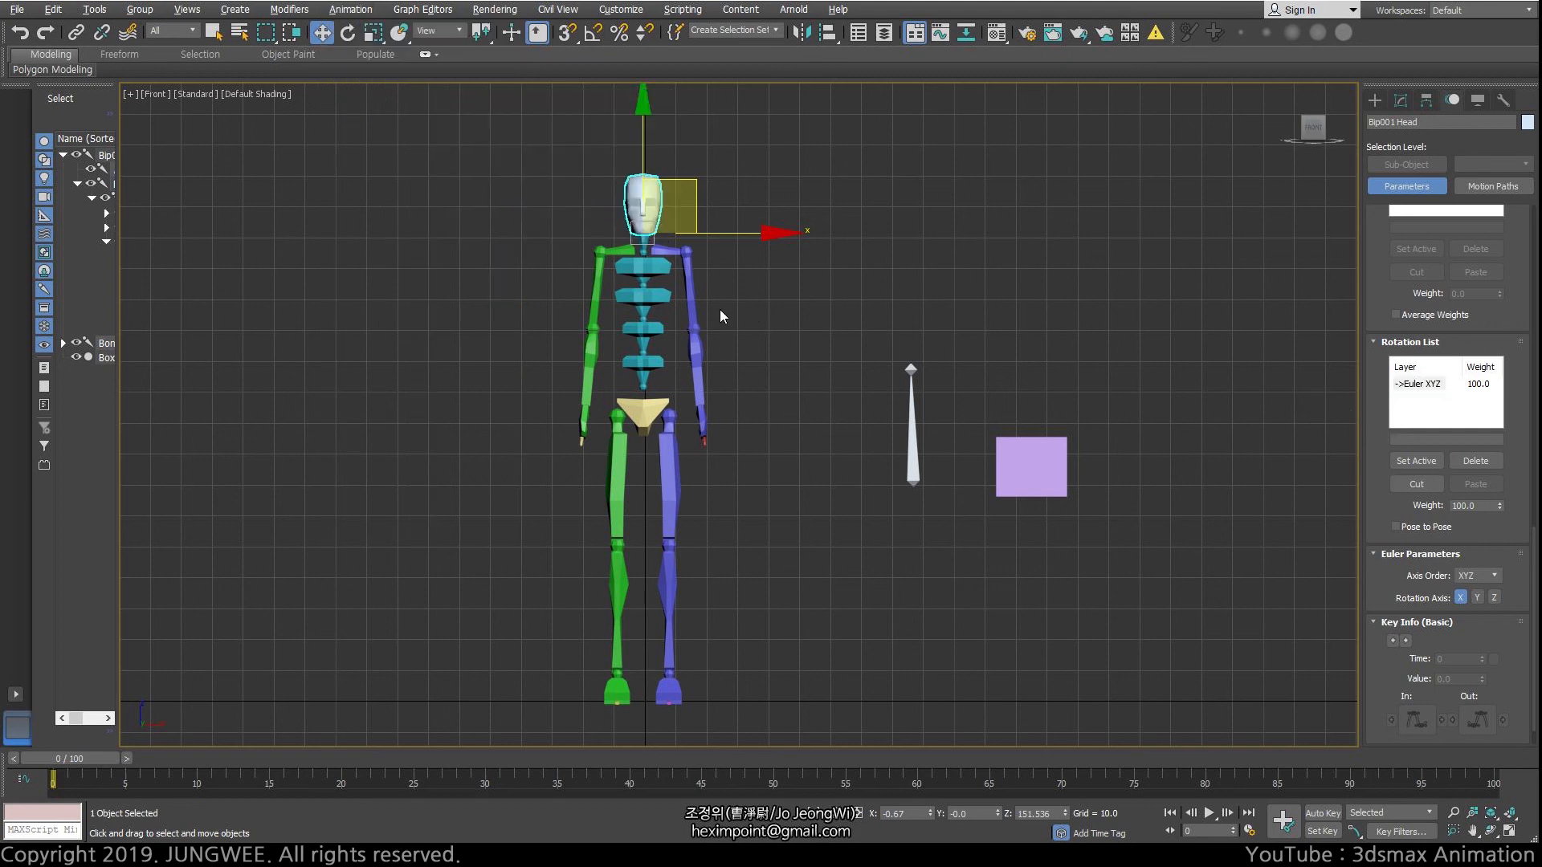
Step: Delete the Euler XYZ layer from the head's Rotation List and collapse the Position List rollout
{"action": "left_click", "coordinate": [1421, 385]}
{"action": "left_click", "coordinate": [1483, 460]}
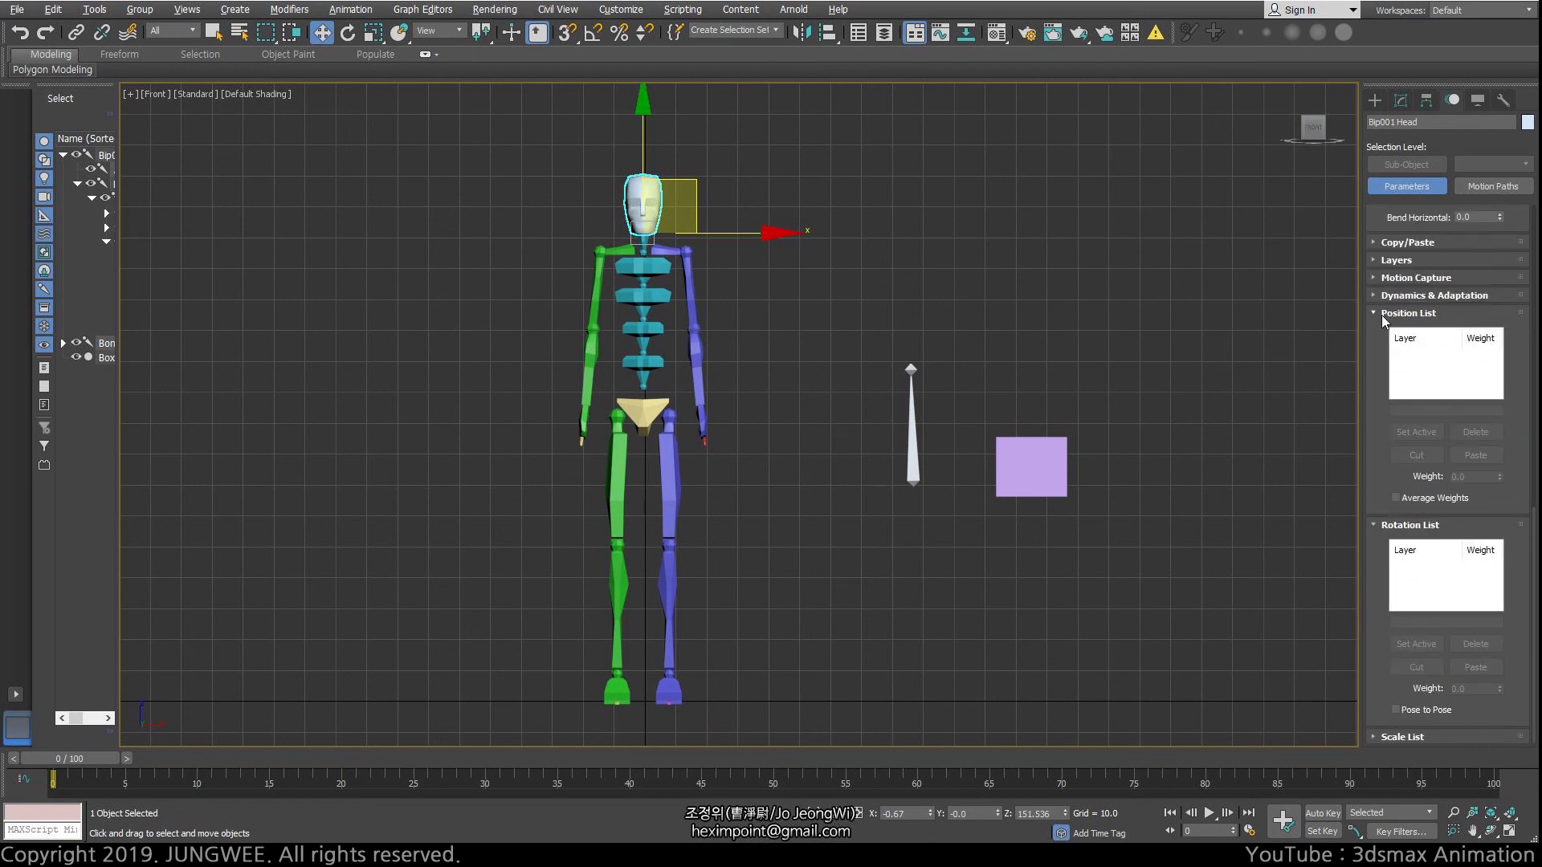
{"action": "left_click", "coordinate": [1381, 314]}
Step: Examine the Enable Subanims option and the neighbouring sub-animation toggle in the head's Keyframing Tools
{"action": "scroll", "coordinate": [1372, 295], "scroll_direction": "up", "scroll_amount": 3}
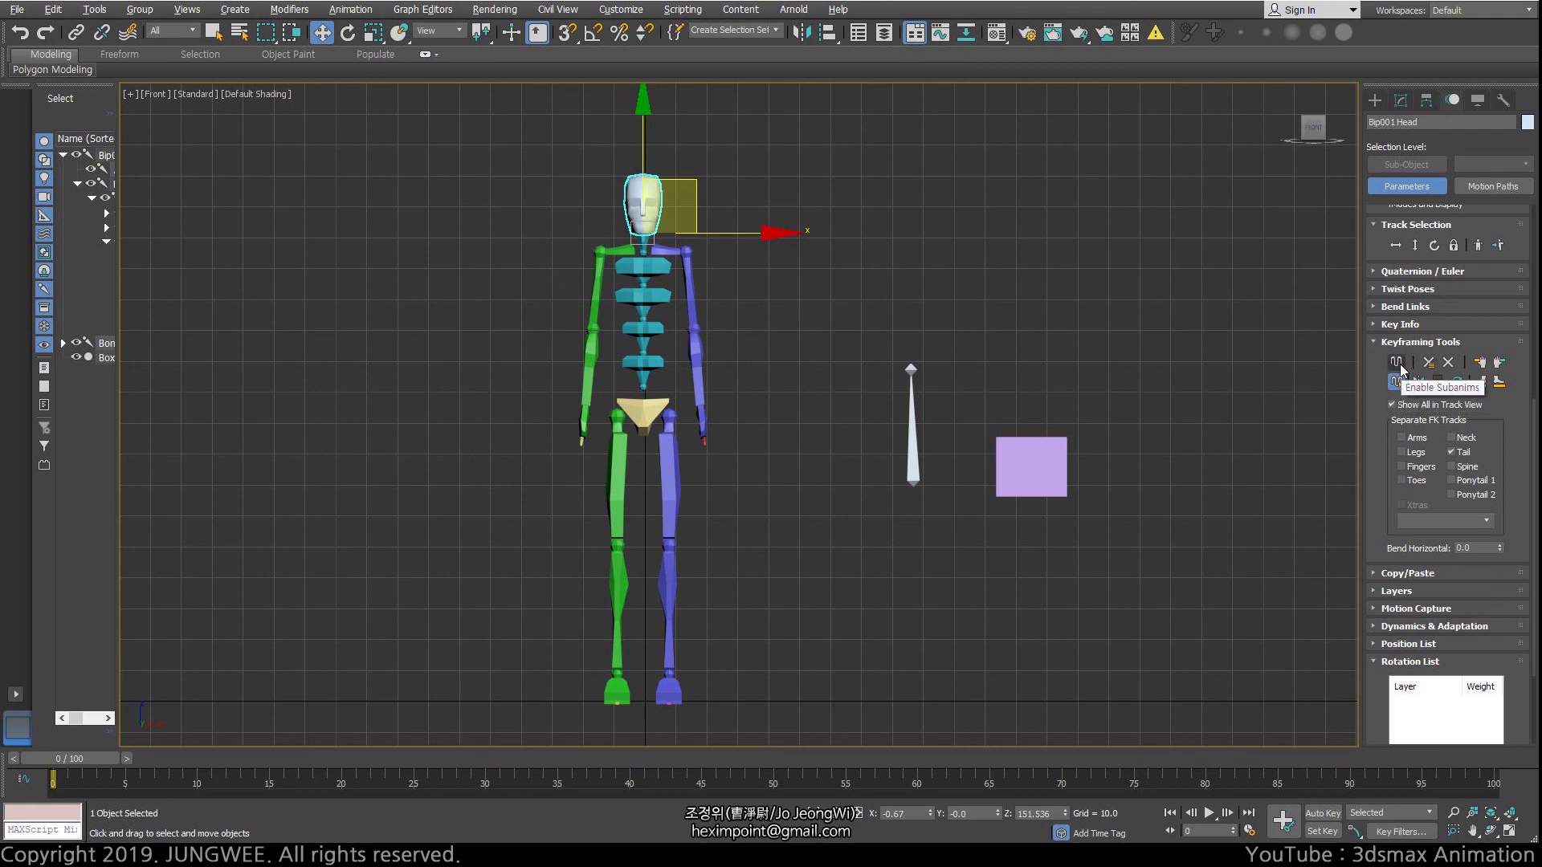
{"action": "scroll", "coordinate": [1402, 369], "scroll_direction": "up", "scroll_amount": 3}
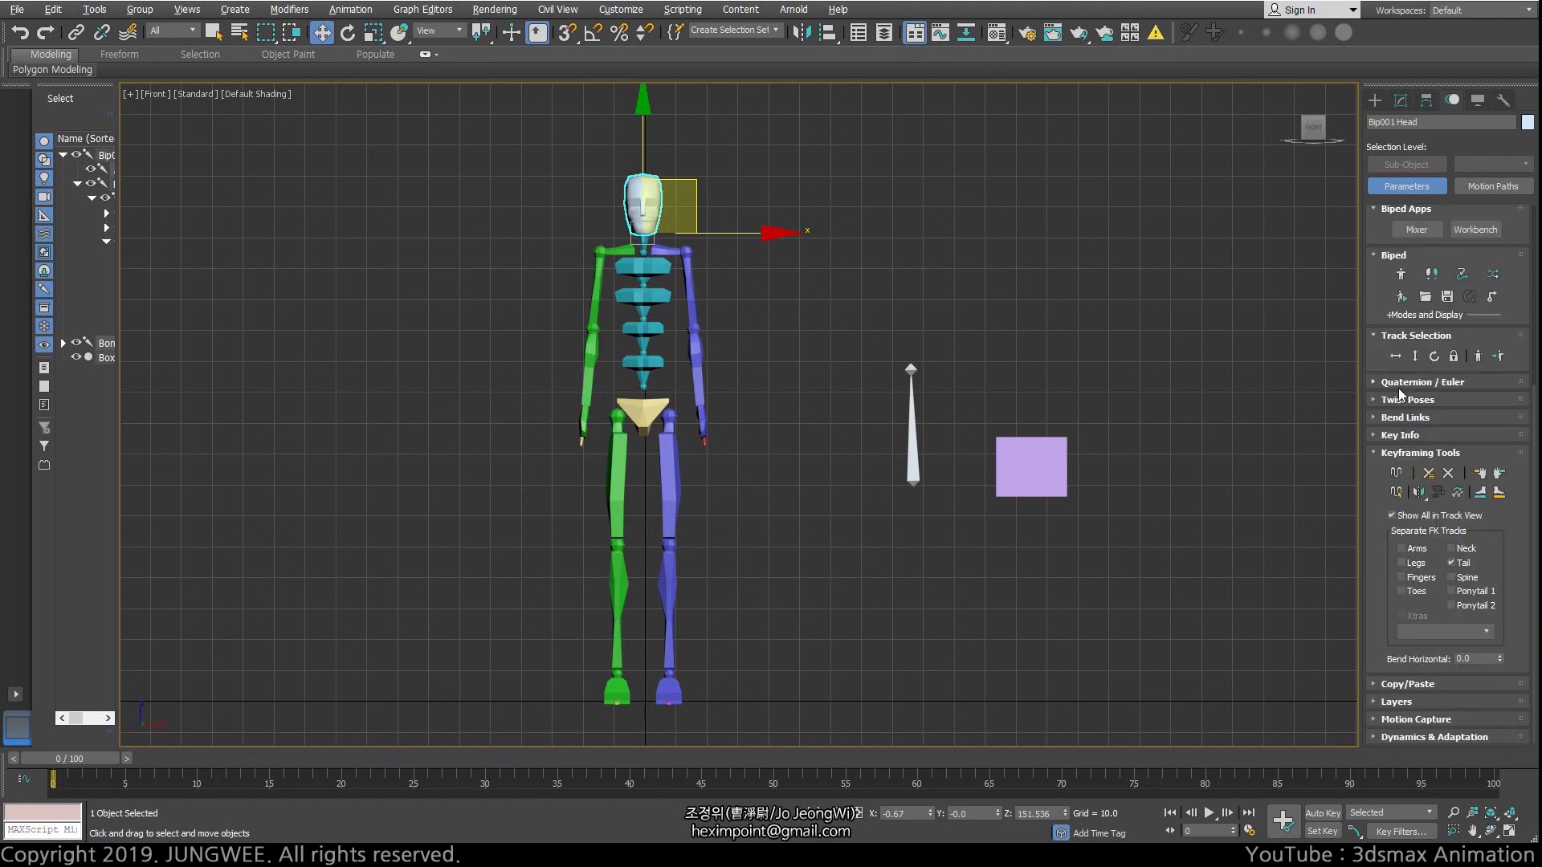
{"action": "left_click", "coordinate": [1396, 493]}
{"action": "left_click_drag", "start_coordinate": [1371, 483], "coordinate": [1369, 494]}
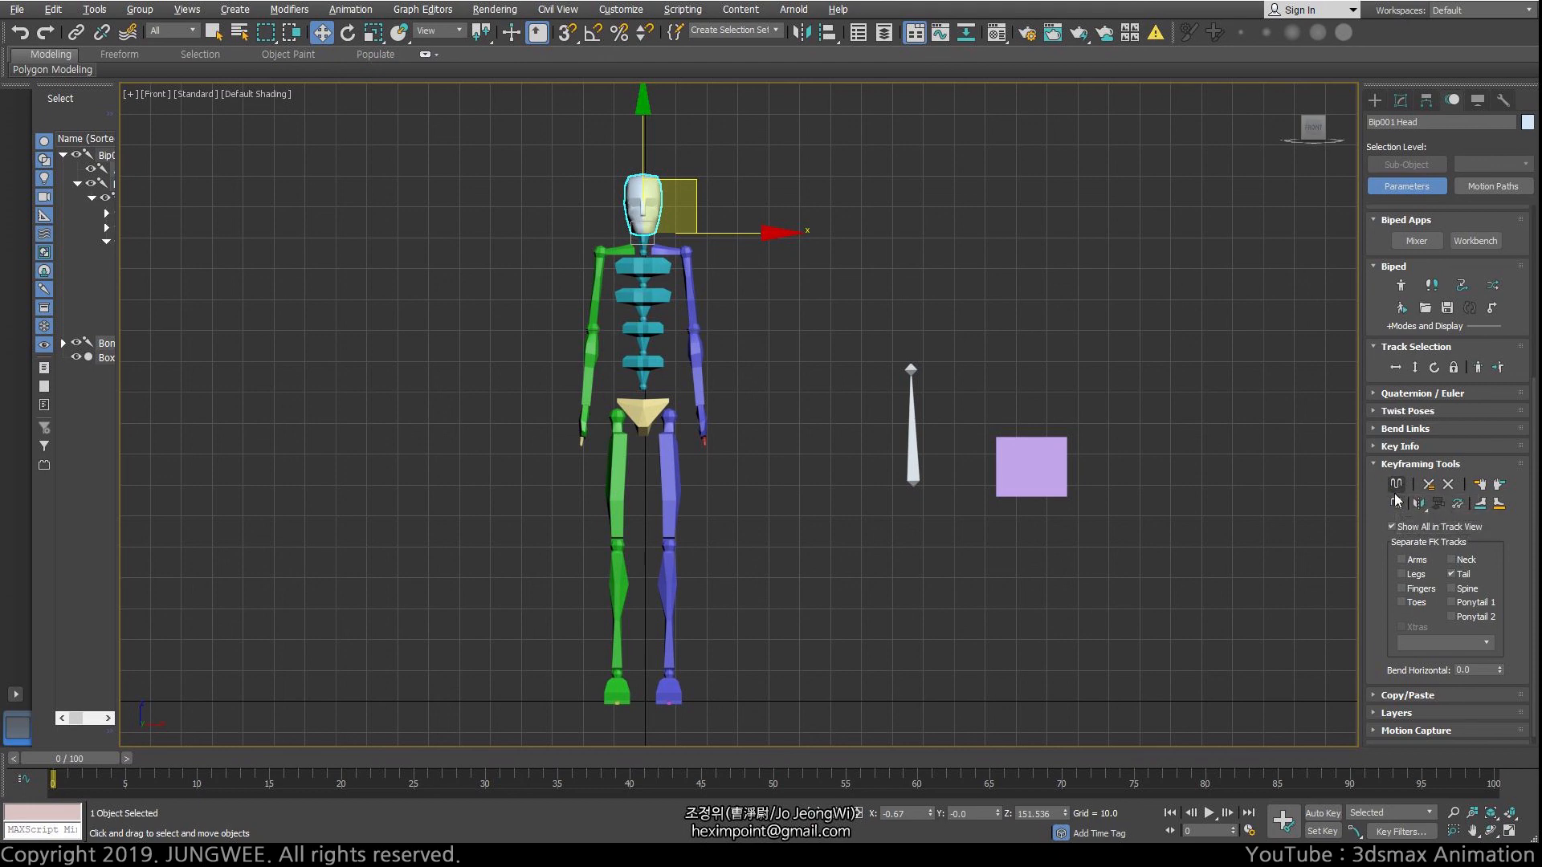
{"action": "left_click", "coordinate": [1396, 502]}
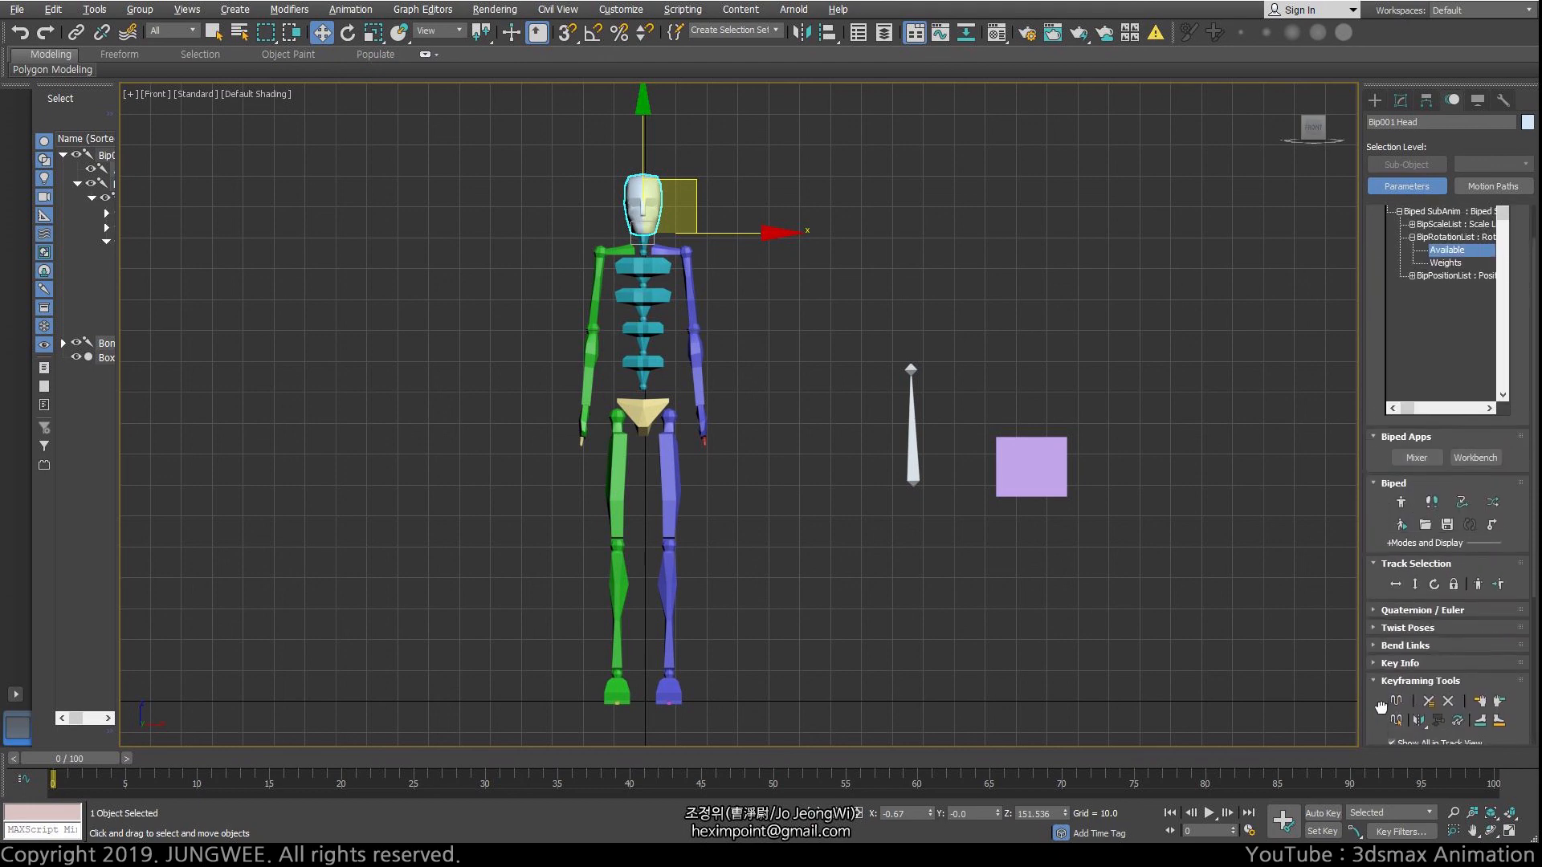
{"action": "left_click_drag", "start_coordinate": [1382, 707], "coordinate": [1391, 500]}
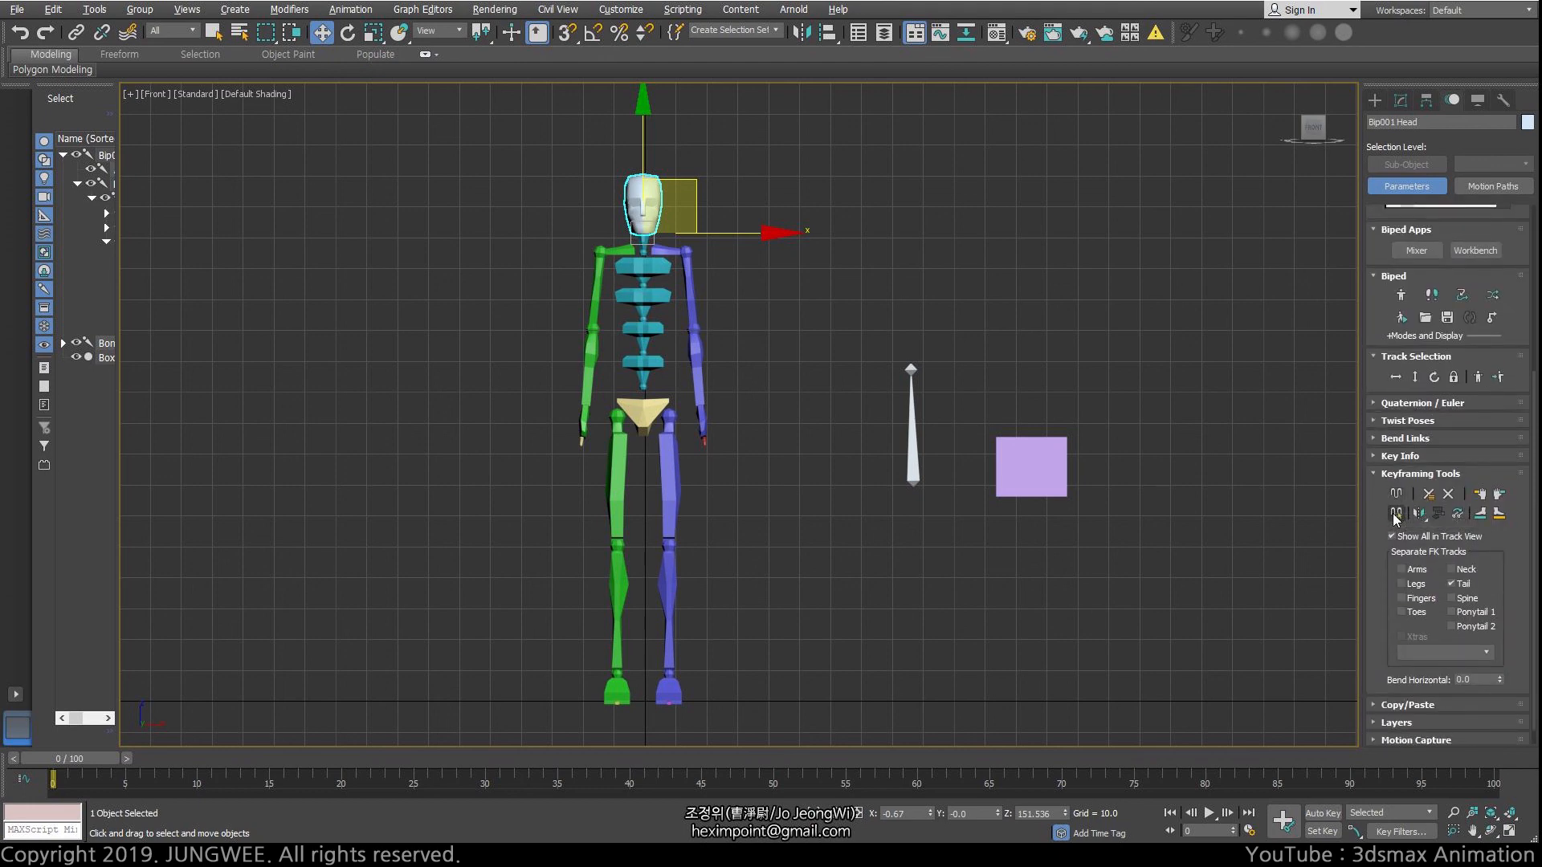